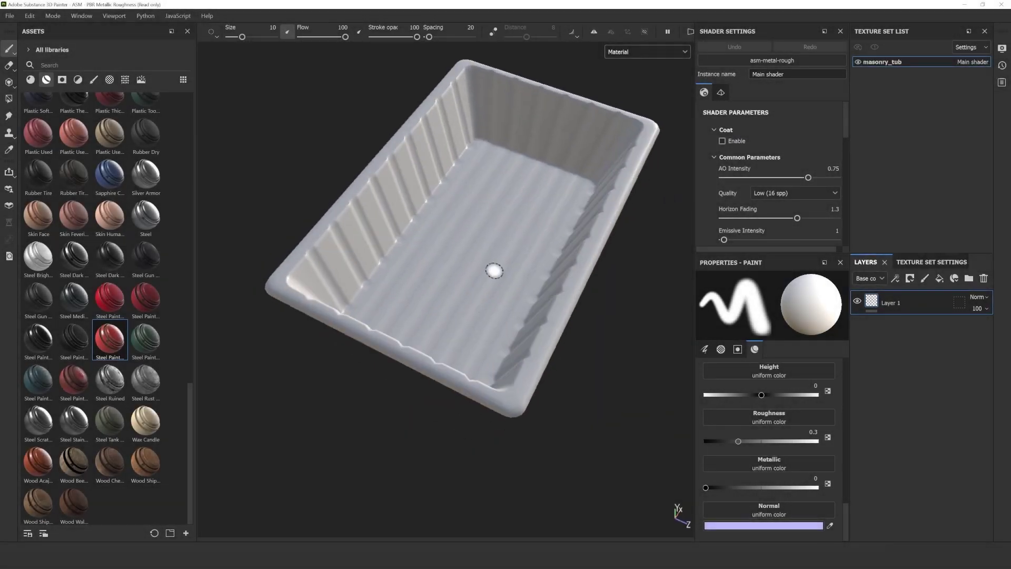
Examine the untextured masonry tub model from several angles and distances
alt+drag(494, 271, 446, 237)
alt+middle_drag(446, 259, 440, 232)
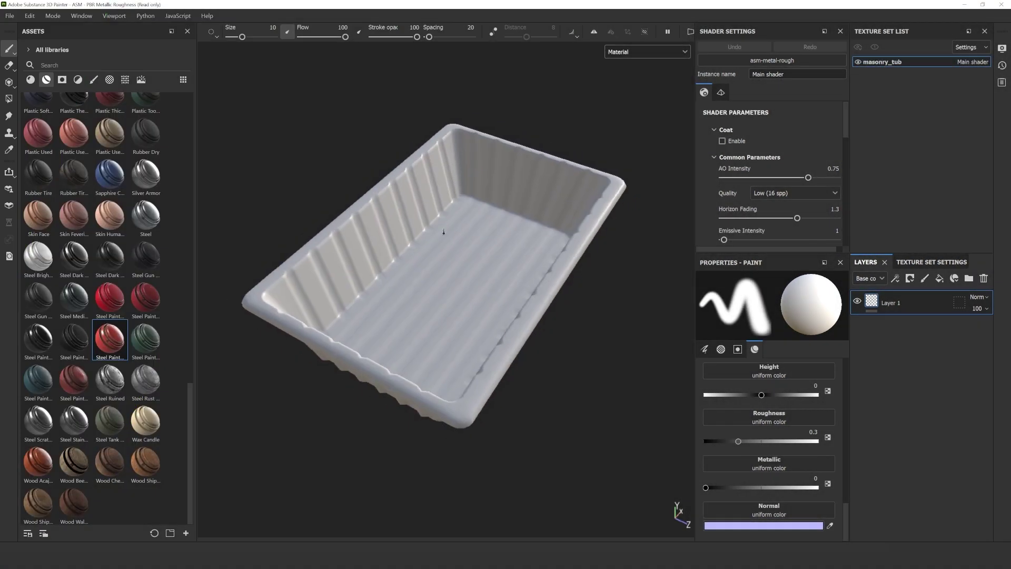
alt+right_drag(444, 232, 434, 280)
scroll(447, 232, up, 3)
scroll(446, 235, down, 5)
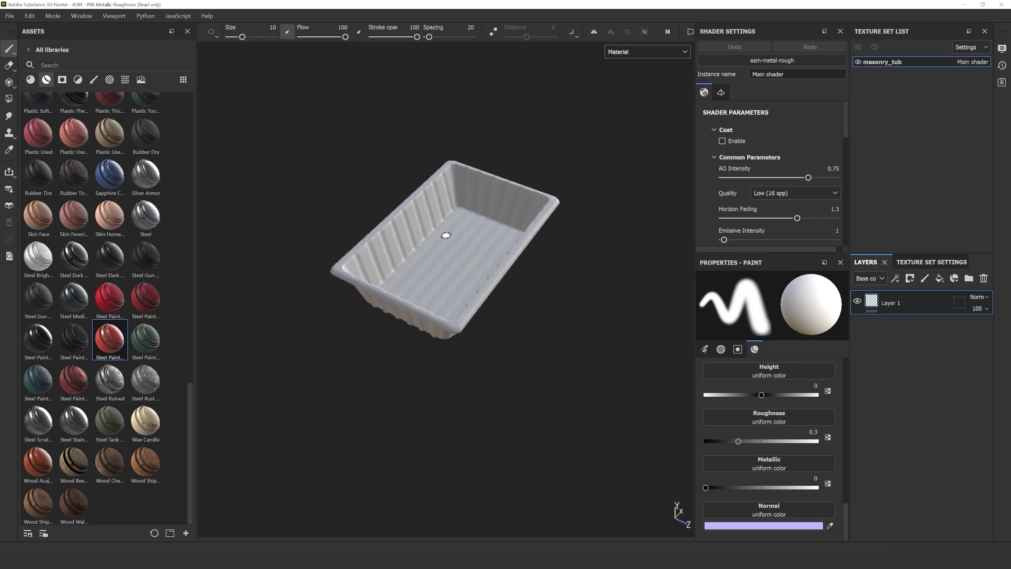
scroll(446, 235, up, 5)
scroll(442, 245, down, 2)
mouse_move(434, 199)
alt+middle_down()
mouse_move(452, 239)
mouse_move(452, 197)
alt+middle_up()
scroll(452, 196, down, 1)
Add the Plastic Glossy Pure material as a fill layer on the tub and review its material parameters
click(30, 79)
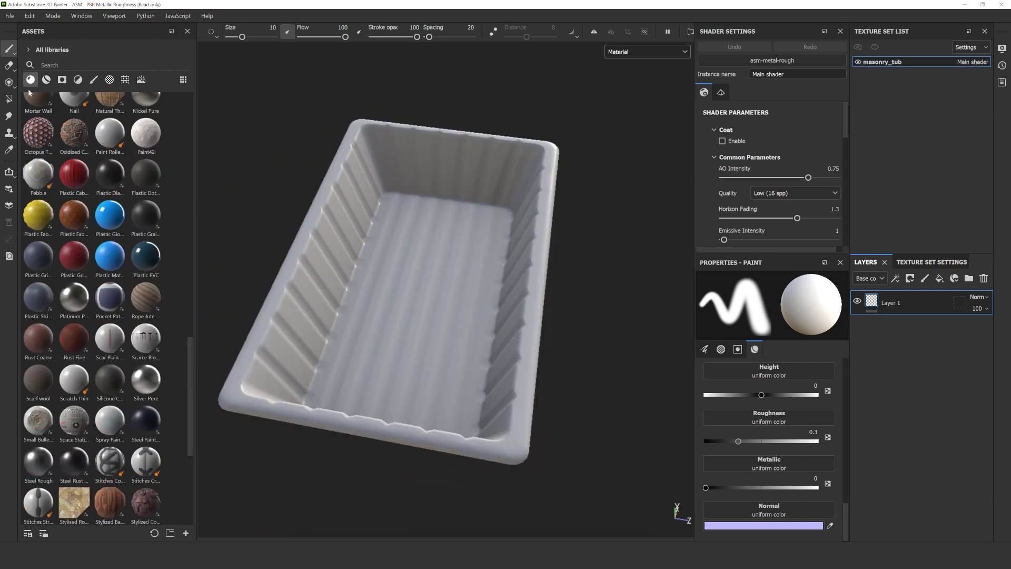
scroll(46, 176, up, 8)
scroll(81, 356, down, 10)
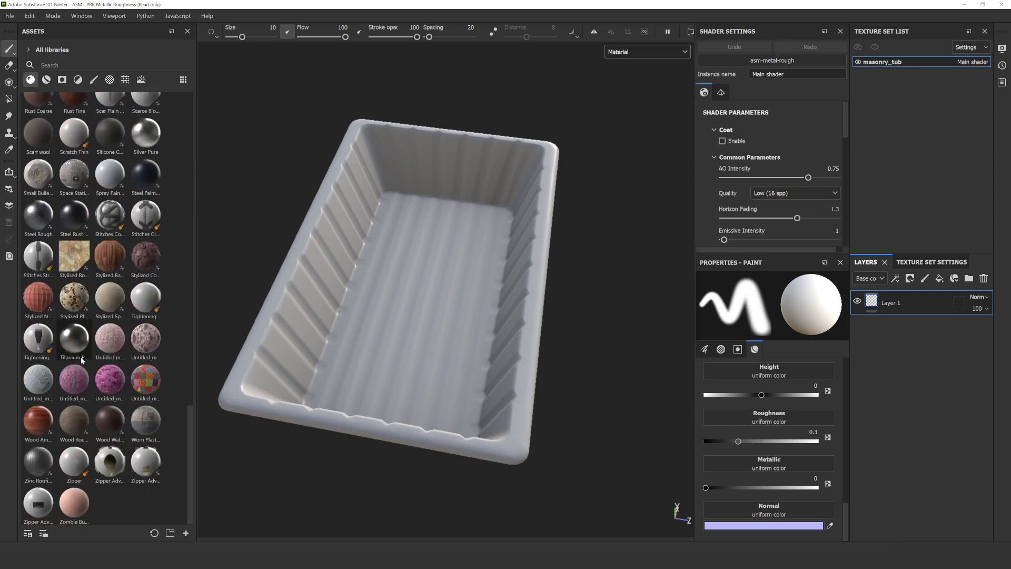
scroll(80, 356, up, 10)
drag(109, 357, 874, 342)
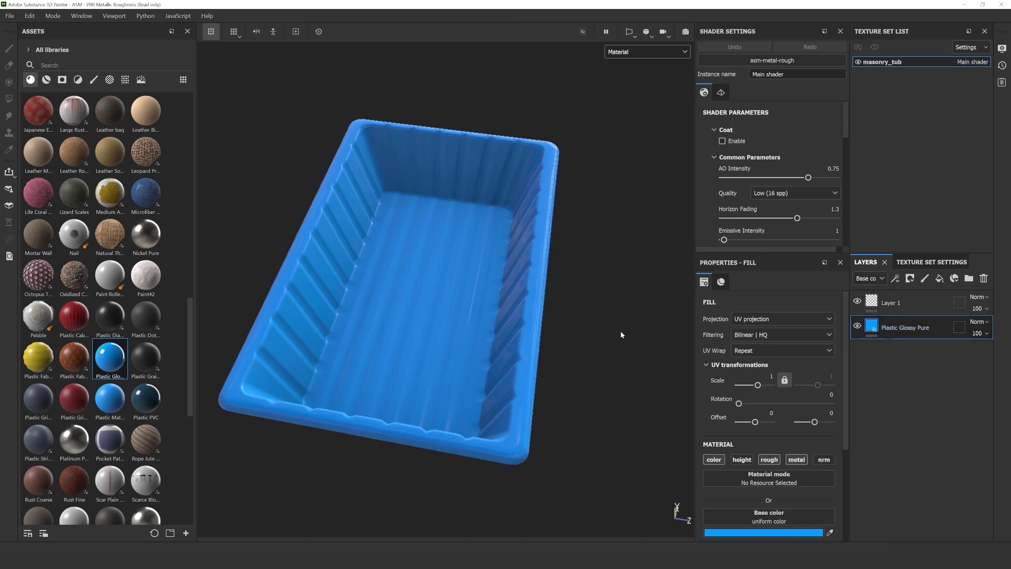
scroll(762, 337, down, 3)
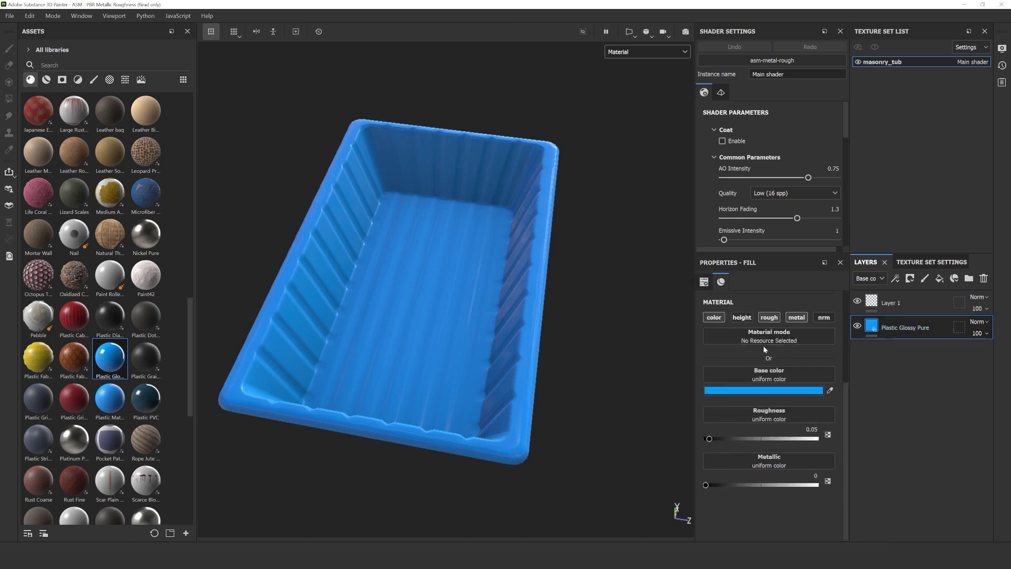
scroll(763, 345, up, 3)
scroll(747, 443, down, 3)
scroll(747, 443, up, 3)
Apply the red Steel Painted Scraped smart material to the tub and select its Sharpen layer
click(47, 80)
drag(109, 339, 442, 322)
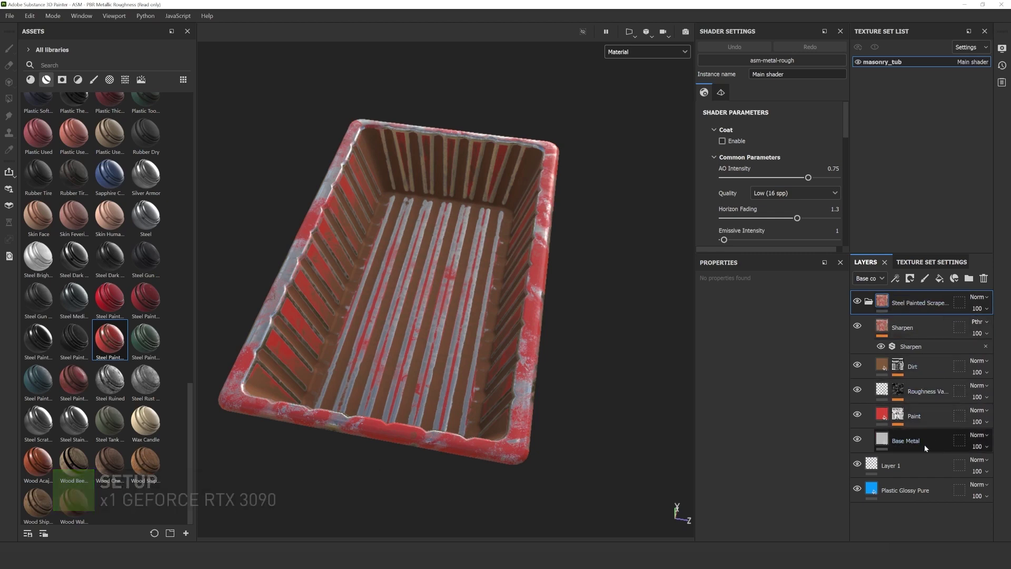
click(899, 316)
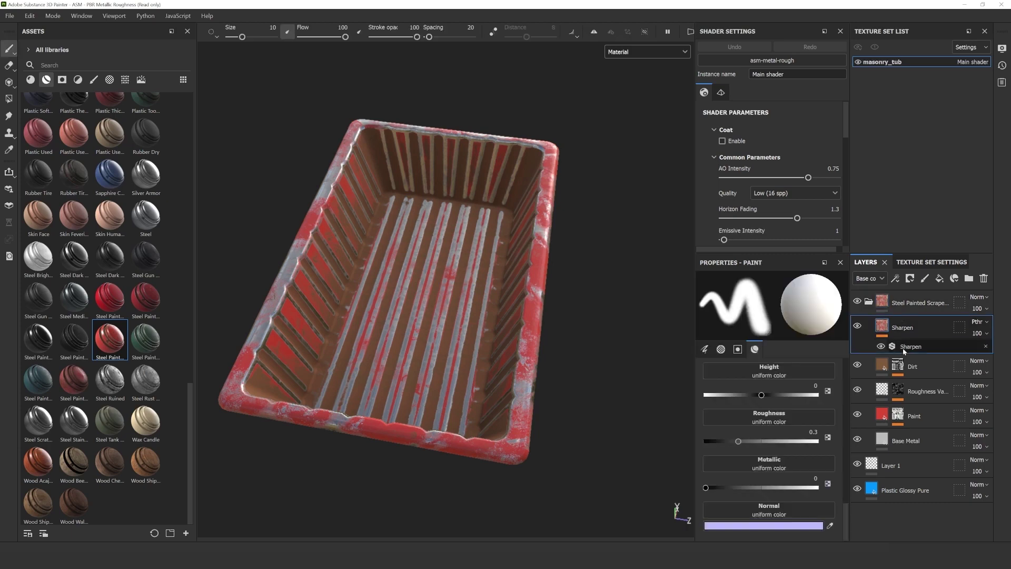
Set the base color of the smart material's Dirt layer to the lighter brown 9D8470
click(889, 368)
scroll(788, 393, down, 3)
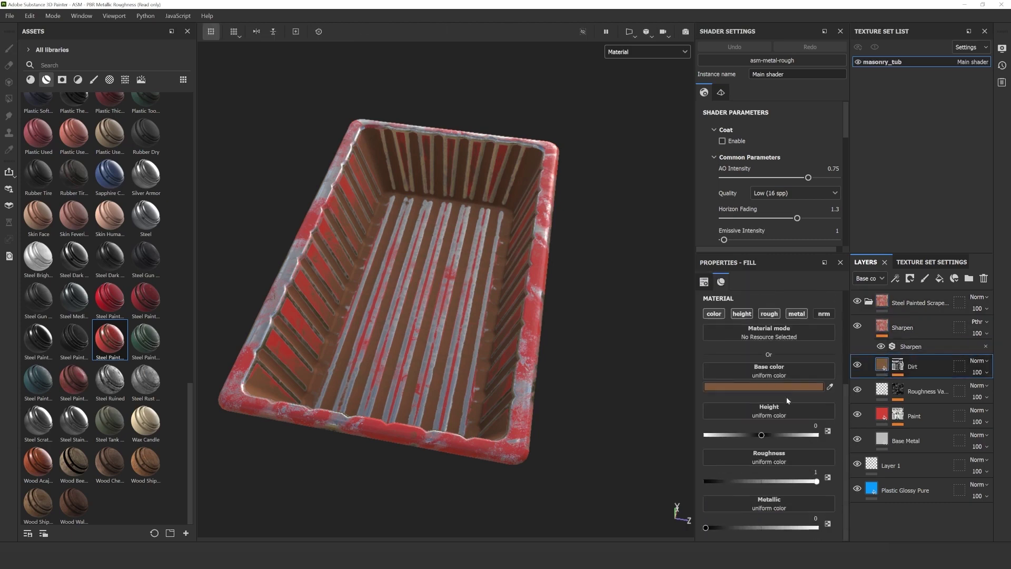
scroll(786, 397, up, 3)
scroll(789, 388, down, 3)
click(783, 389)
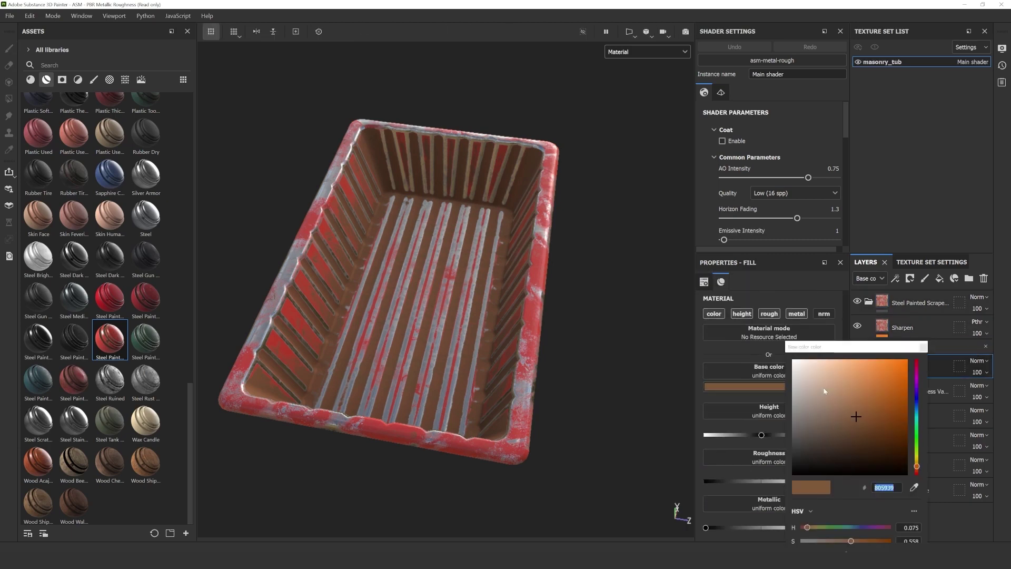
click(826, 384)
click(847, 399)
click(825, 404)
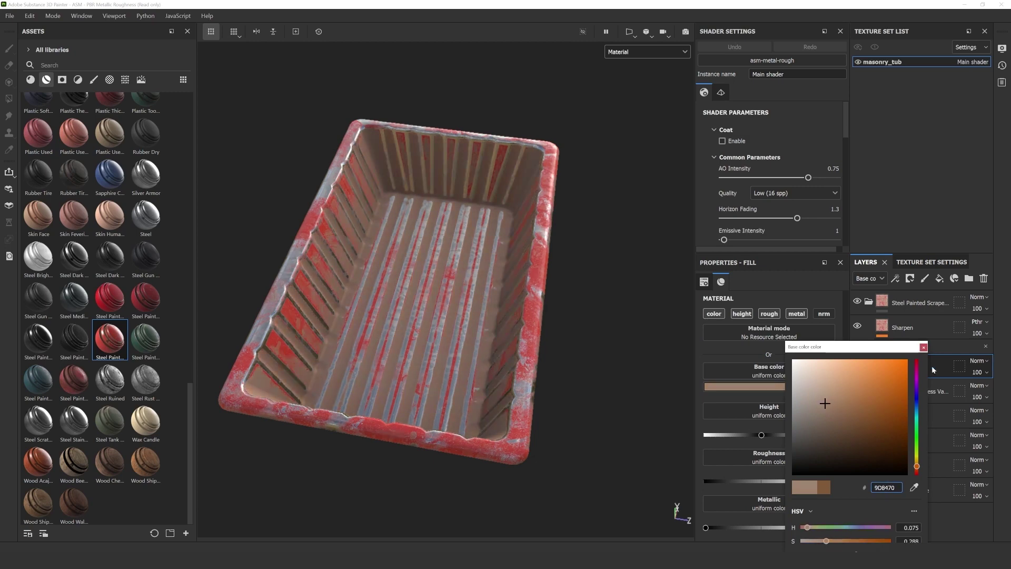
click(923, 347)
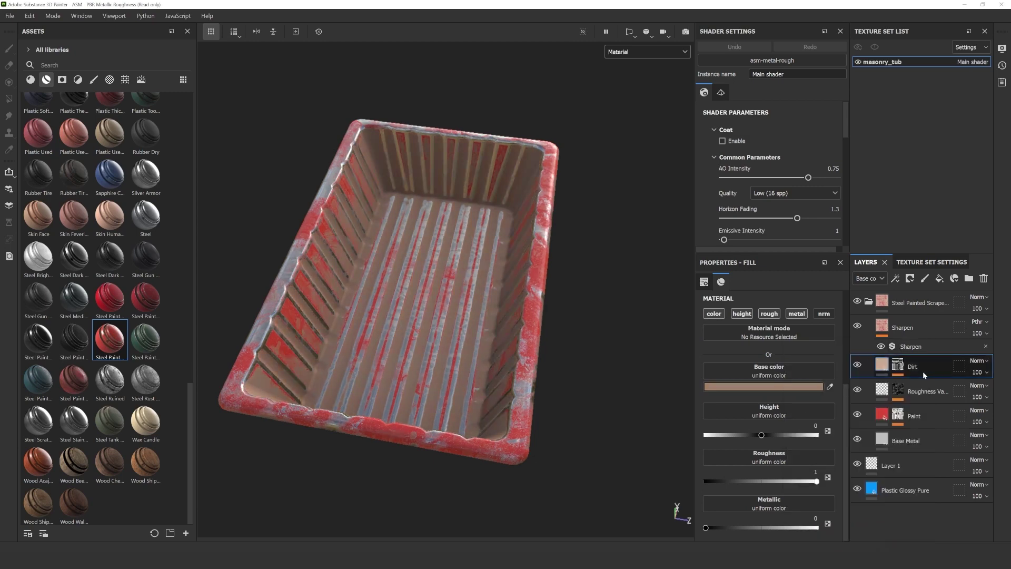
Review the Sharpen layer's paint properties and collapse the Steel Painted Scraped folder
scroll(773, 435, up, 3)
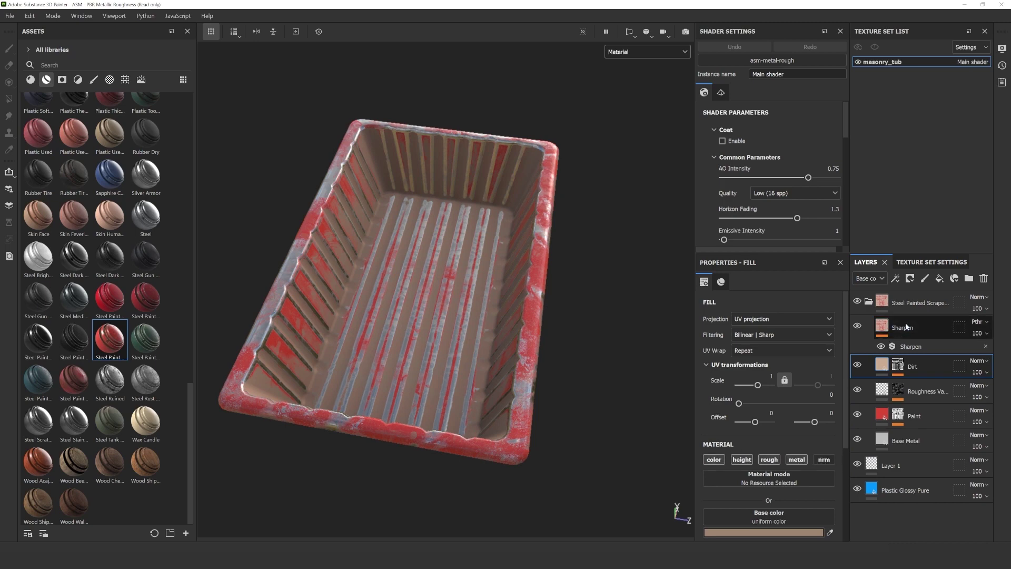
click(888, 336)
scroll(786, 437, up, 4)
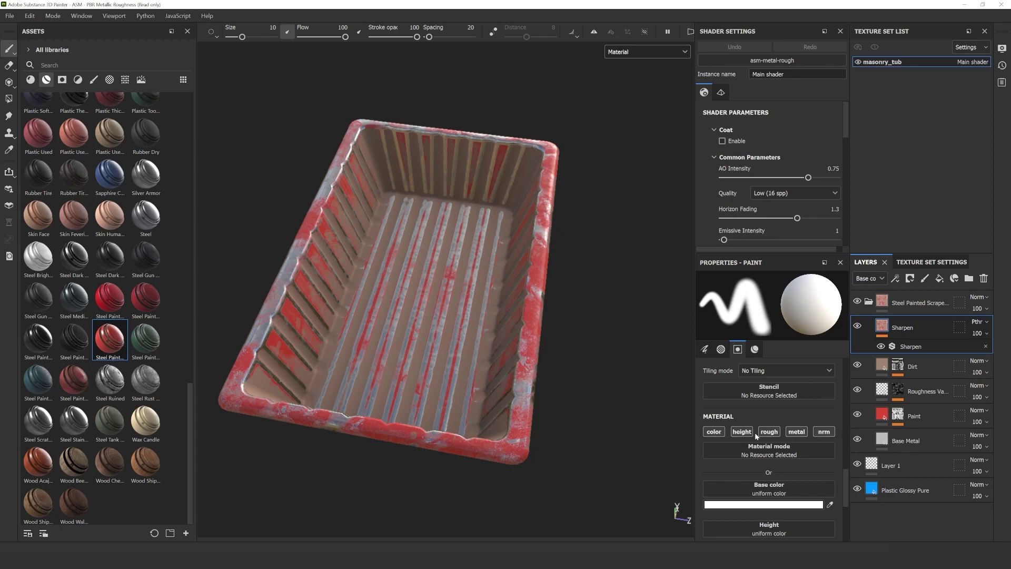
click(914, 304)
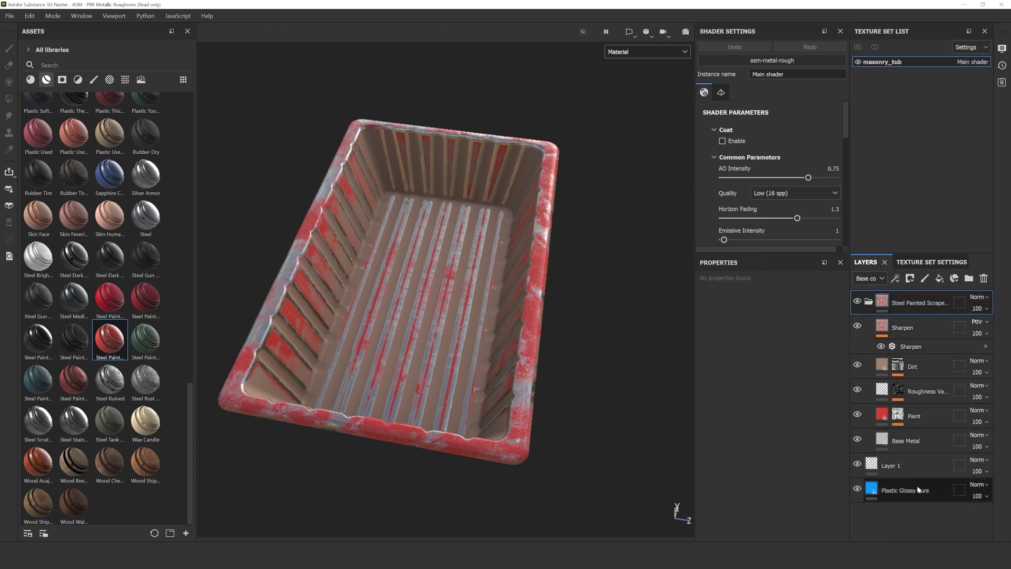
click(868, 301)
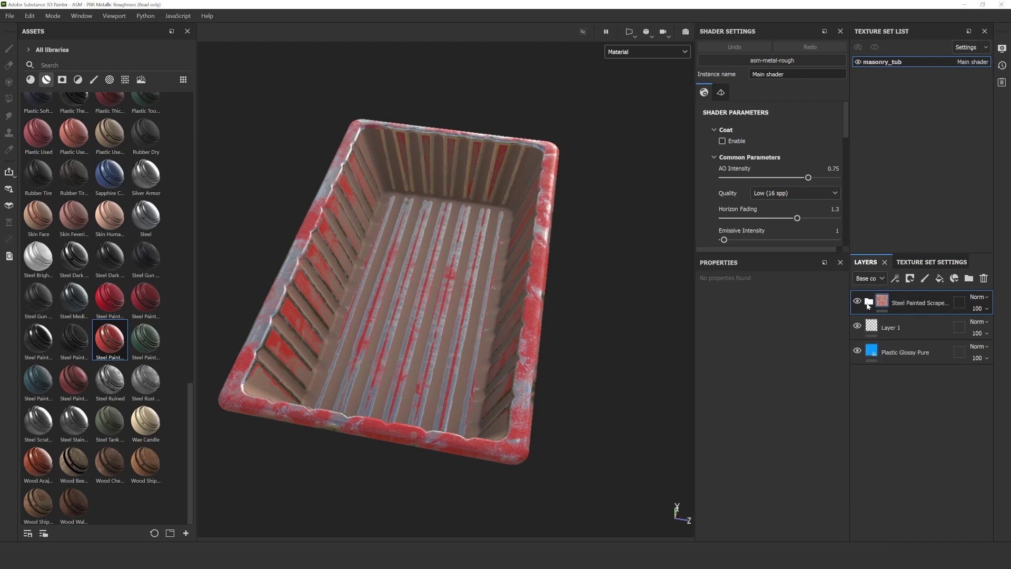
Switch to the combined 3D/2D view, fitting the tub and its UV layout side by side with a slightly wider 3D view
click(630, 32)
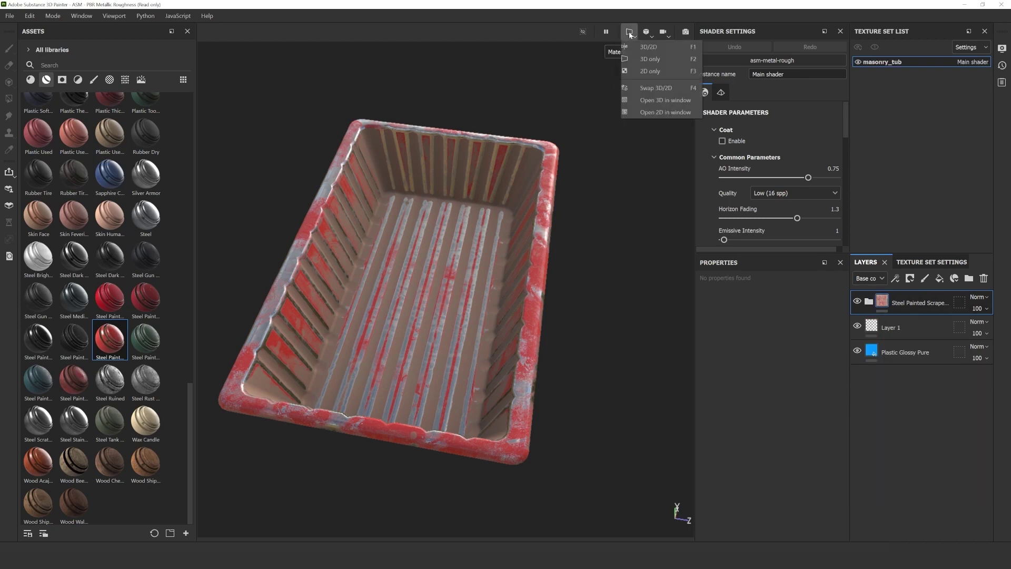
click(654, 49)
scroll(604, 181, down, 5)
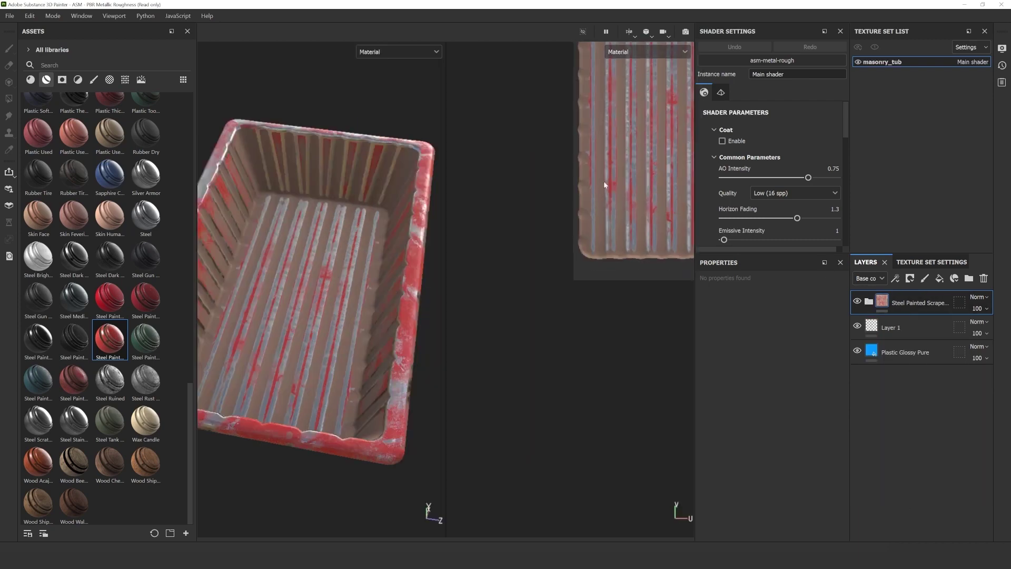
alt+middle_drag(629, 127, 456, 284)
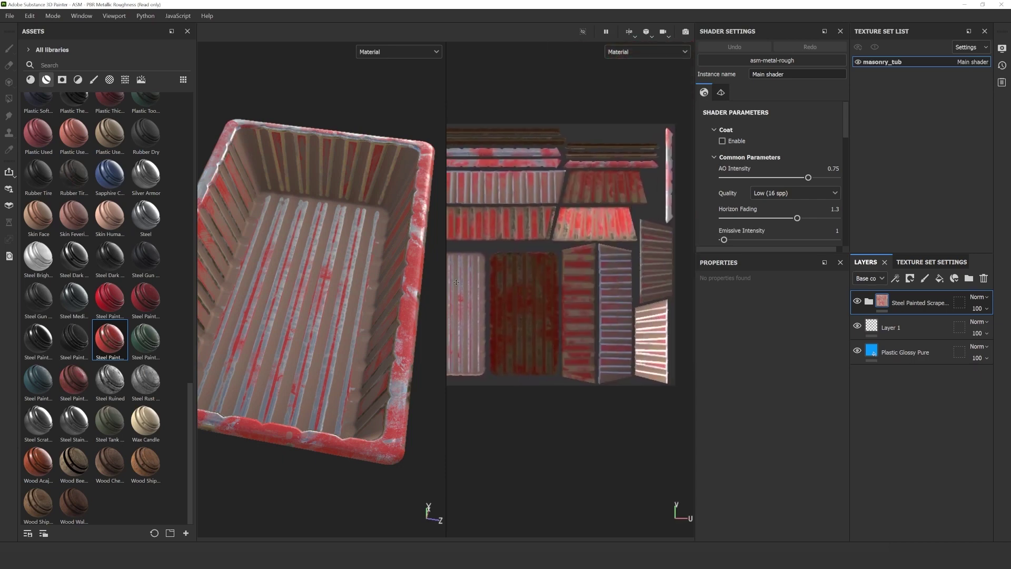
scroll(519, 244, down, 3)
alt+middle_drag(538, 241, 568, 237)
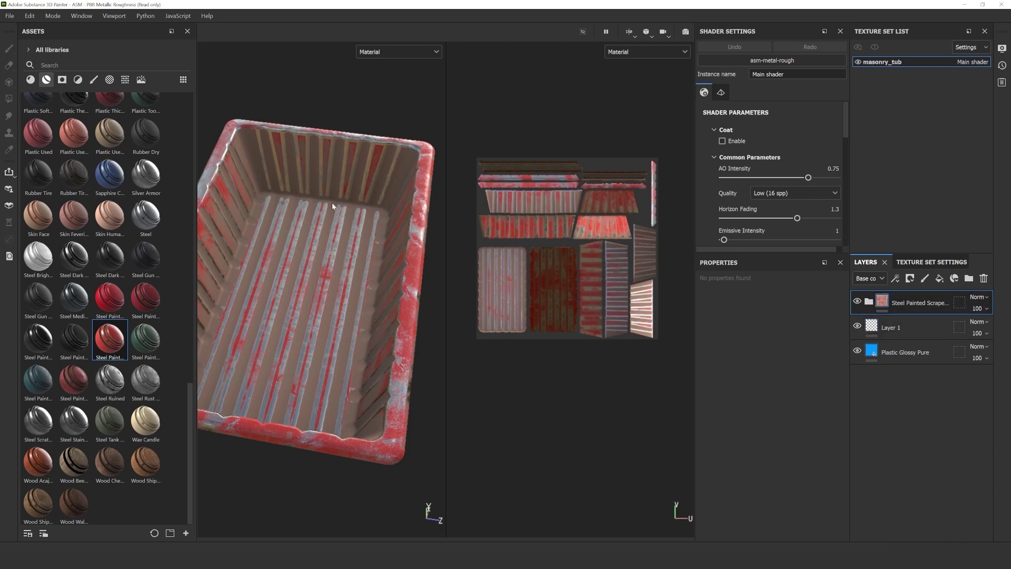
scroll(353, 249, down, 3)
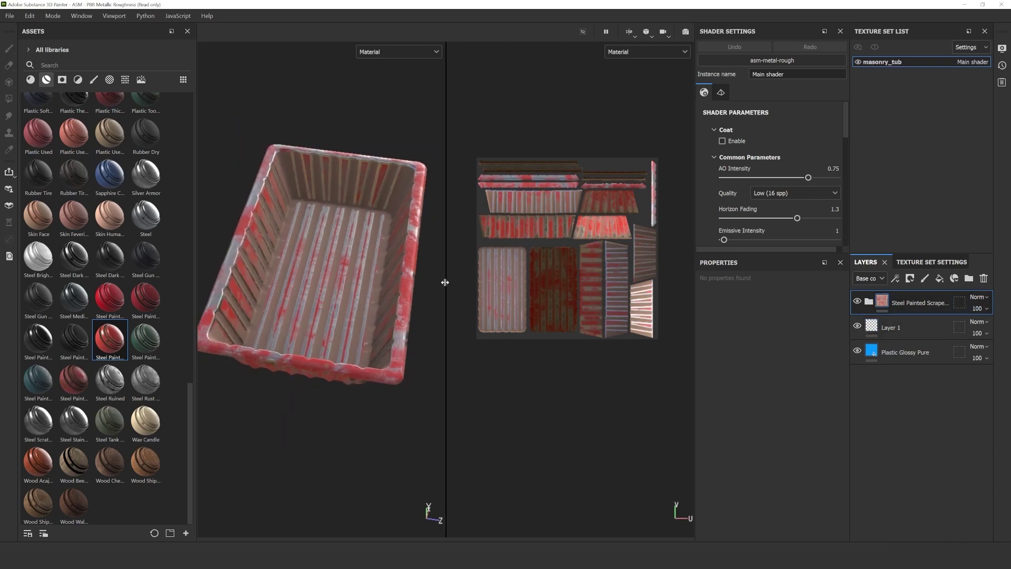
drag(446, 279, 454, 280)
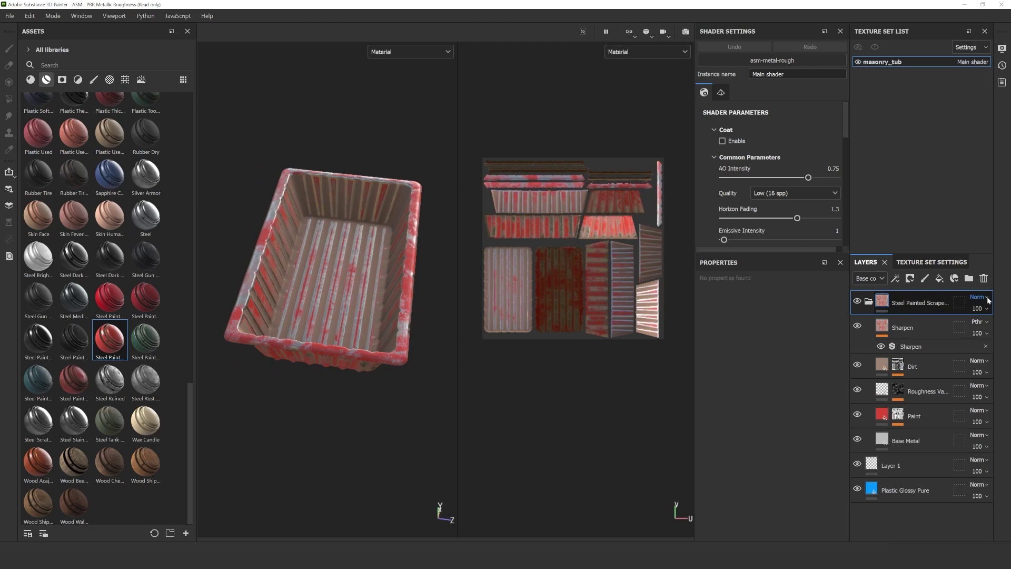
Look through the blending modes and the opacity control of the Steel Painted Scraped folder
click(983, 299)
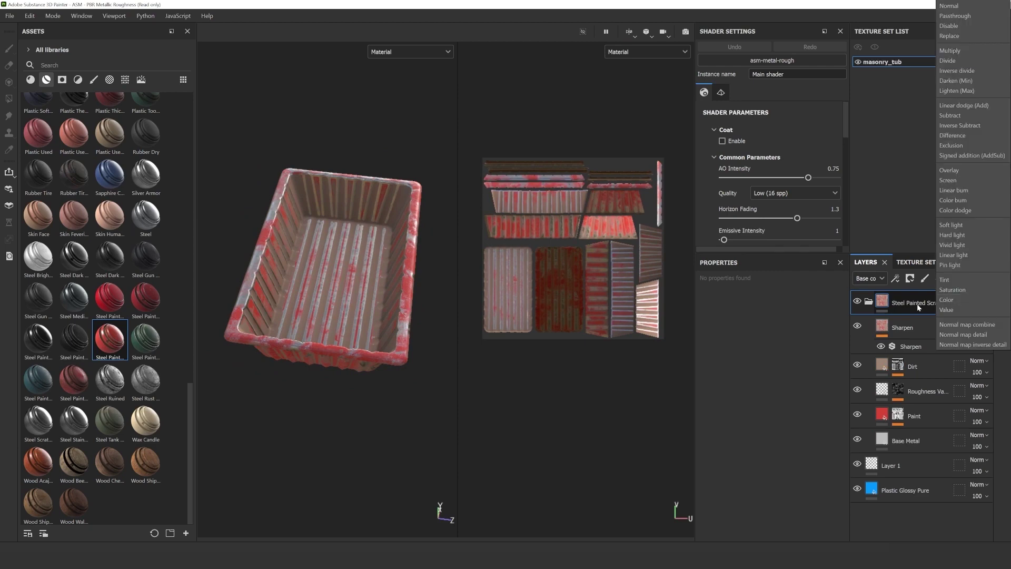
click(919, 304)
click(983, 309)
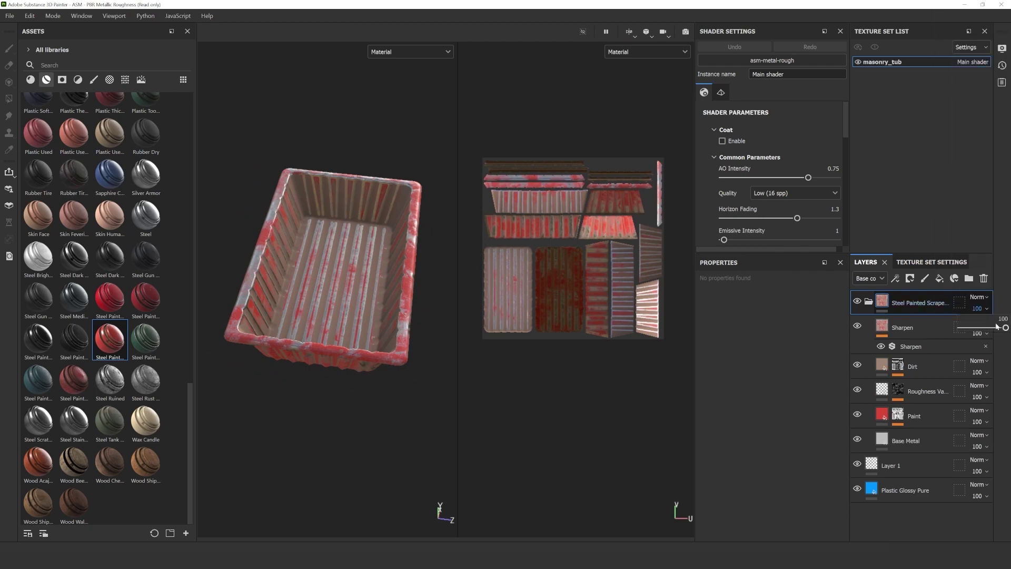
mouse_move(1007, 327)
mouse_down()
mouse_move(991, 329)
mouse_move(1007, 328)
mouse_up()
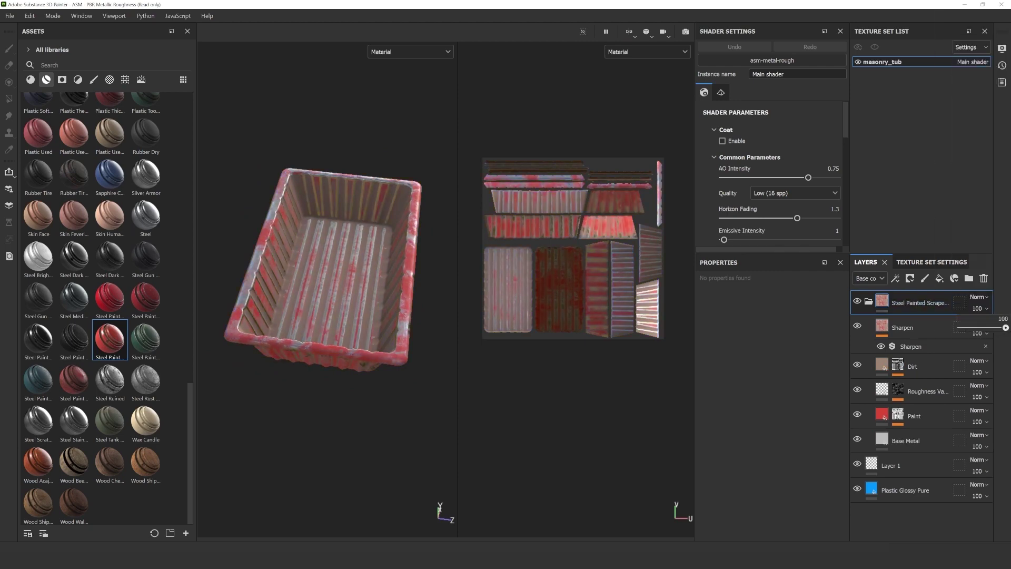
Inspect the tub's Base color, Height and Roughness channels one after another in the 3D and 2D views
scroll(315, 254, up, 1)
alt+drag(322, 261, 354, 336)
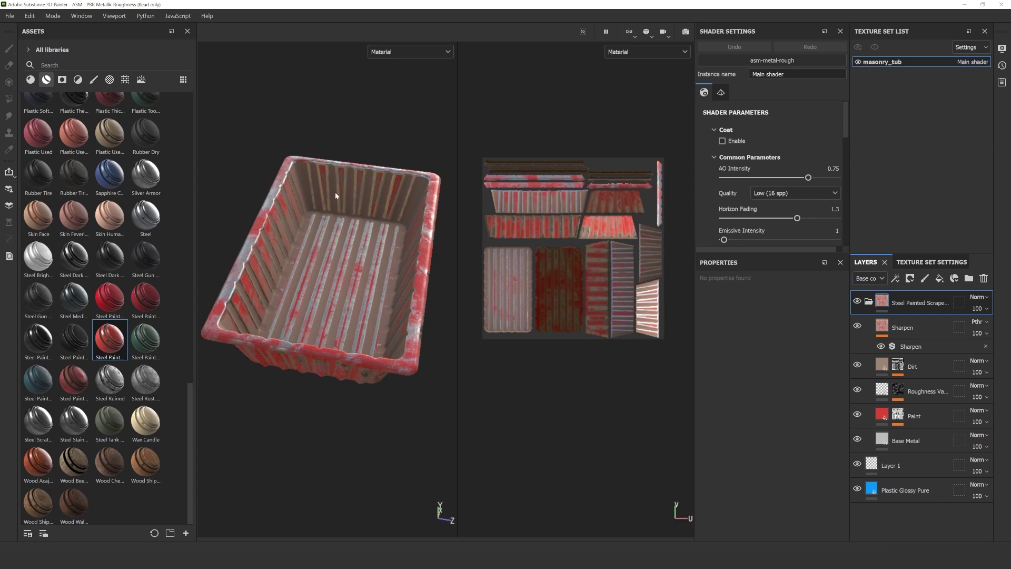
click(442, 52)
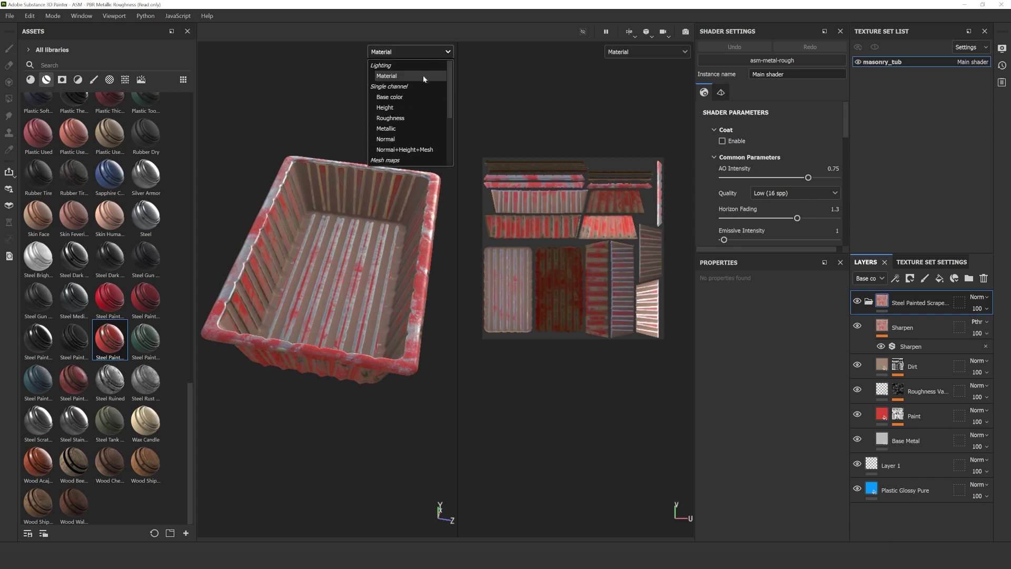
click(394, 96)
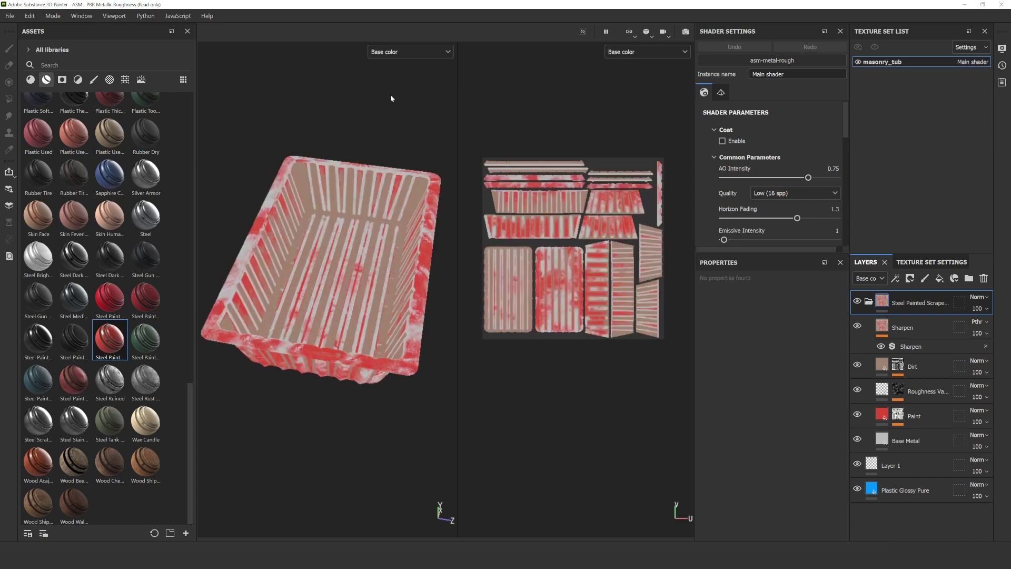
click(401, 53)
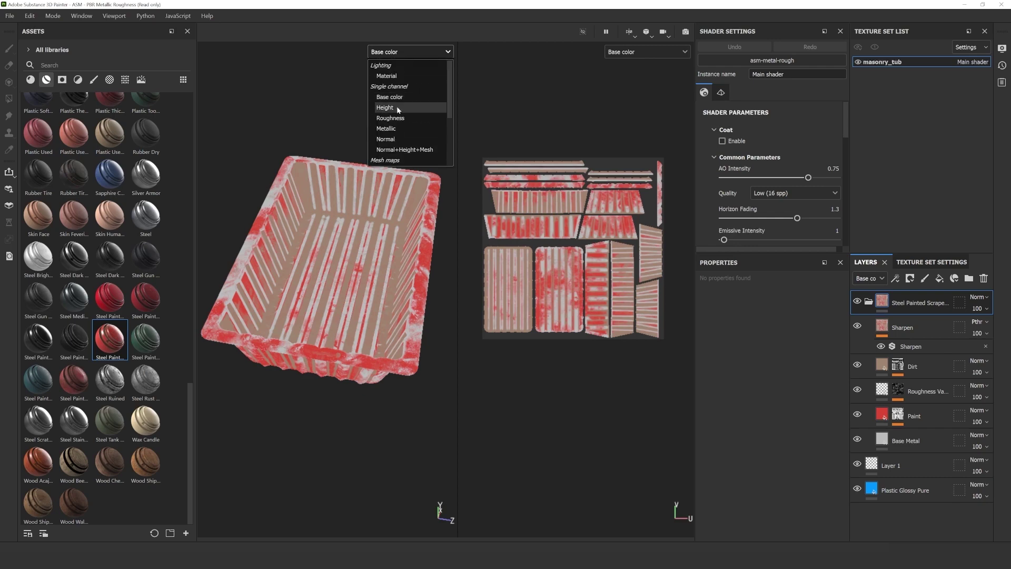
click(397, 107)
click(408, 54)
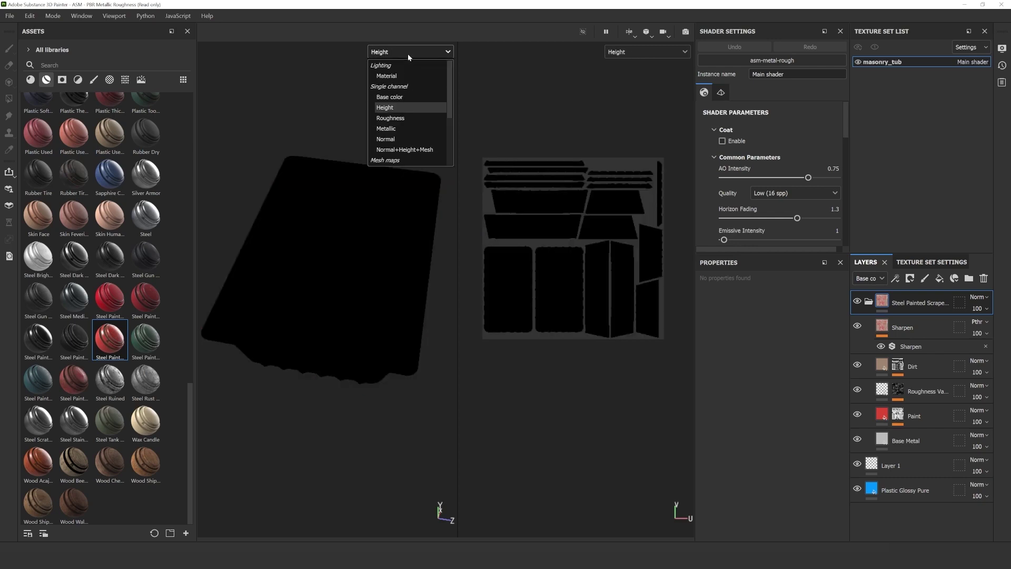
click(402, 118)
scroll(402, 115, down, 3)
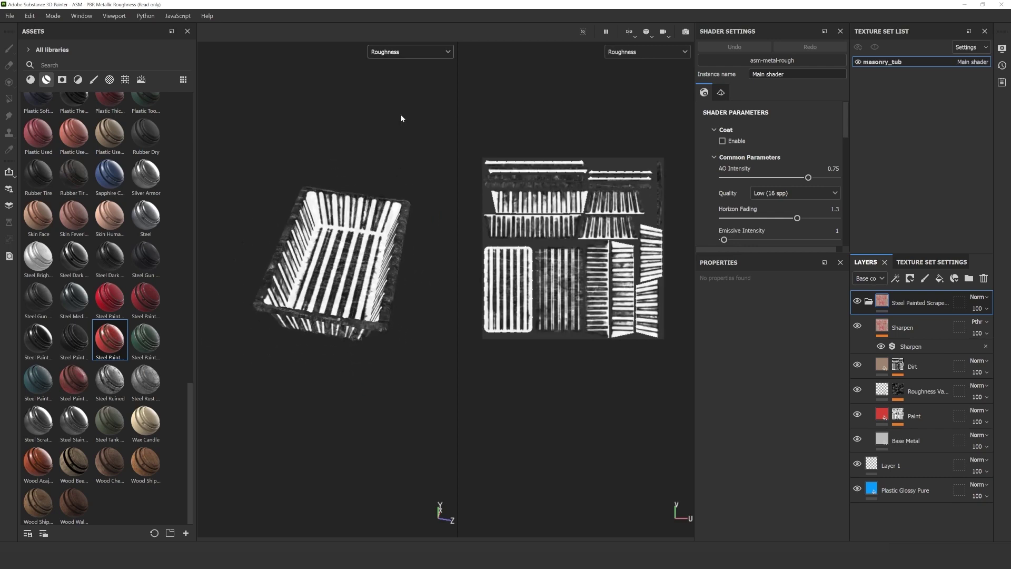
scroll(401, 116, up, 3)
alt+drag(402, 115, 366, 141)
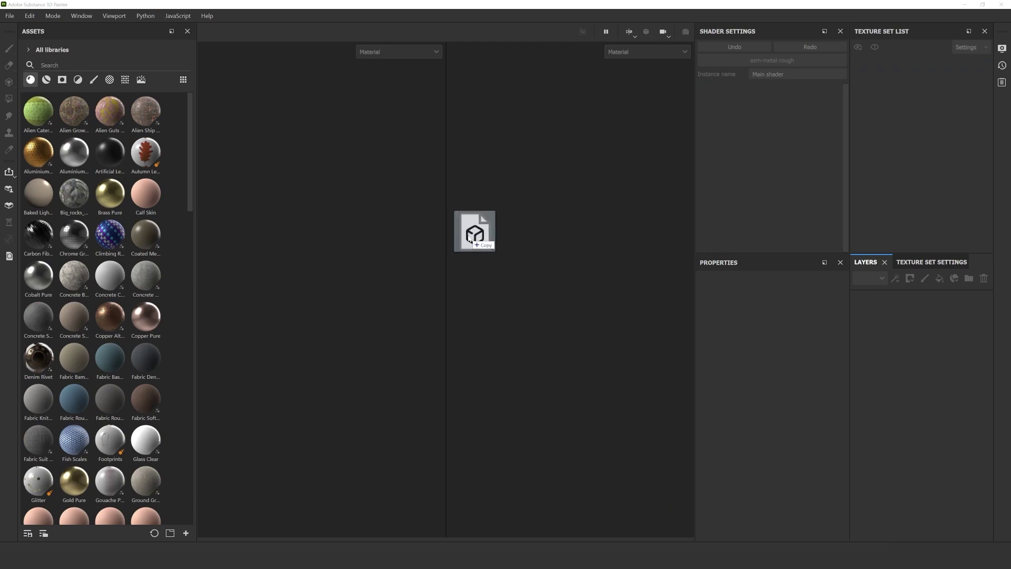
Create a new project from stylized_bell_island_house_mound.fbx, choosing a document resolution, and look over the loaded house model
drag(468, 242, 329, 215)
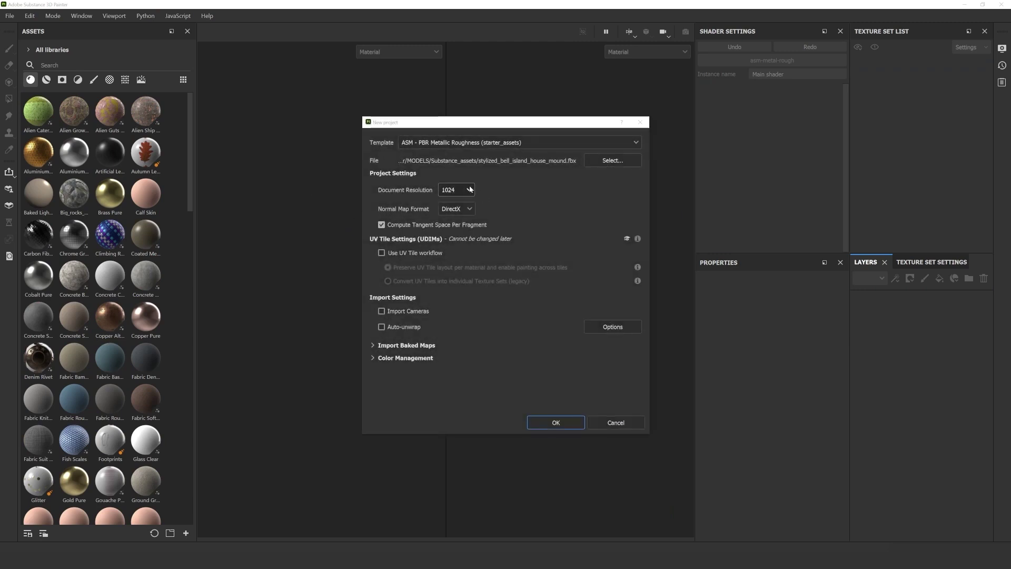
click(456, 189)
click(454, 245)
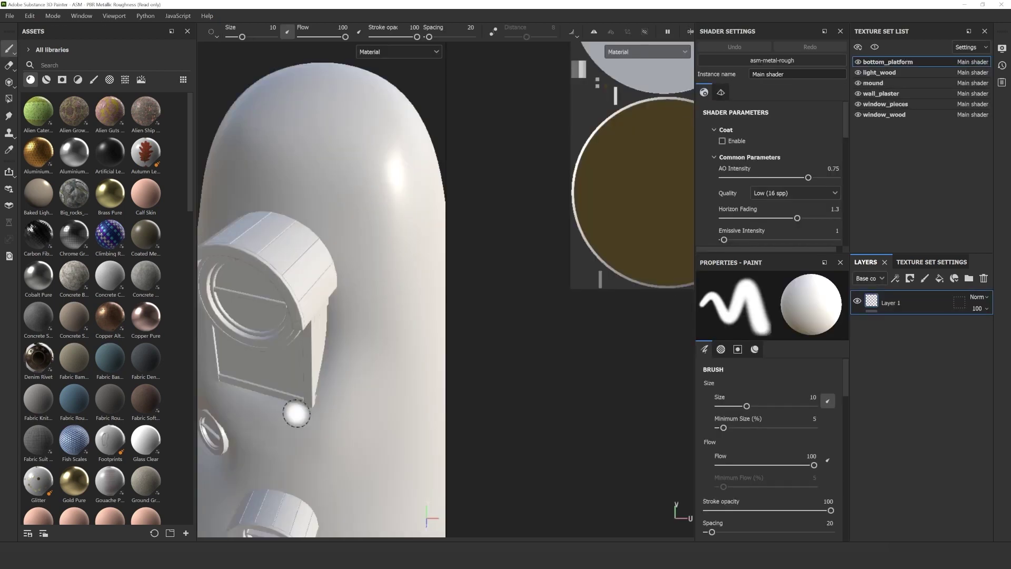
scroll(362, 317, down, 5)
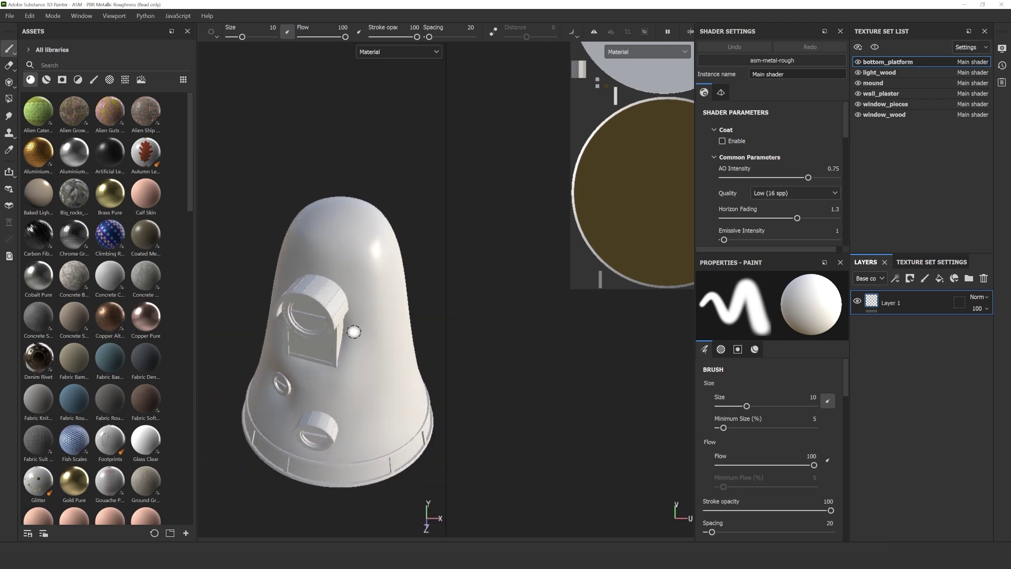
alt+drag(288, 122, 368, 109)
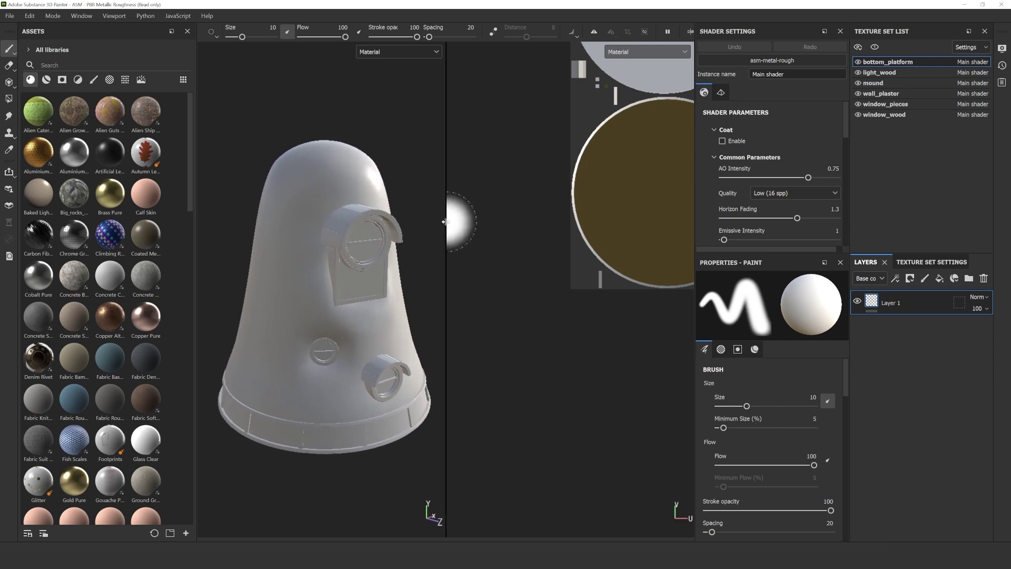
Widen the 3D view slightly, open the mesh map baking settings, and choose an output size for the maps
drag(446, 220, 478, 223)
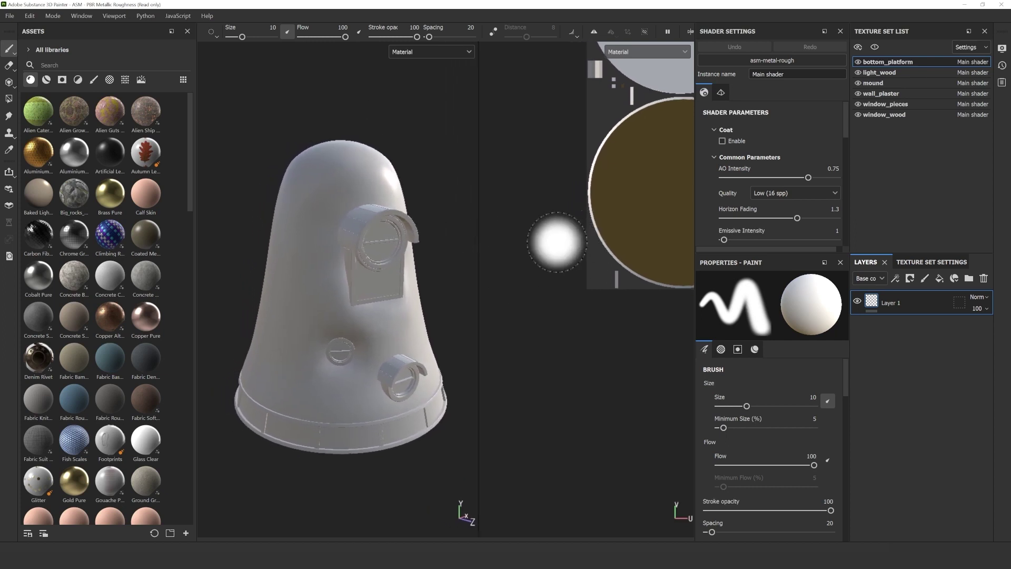
click(30, 16)
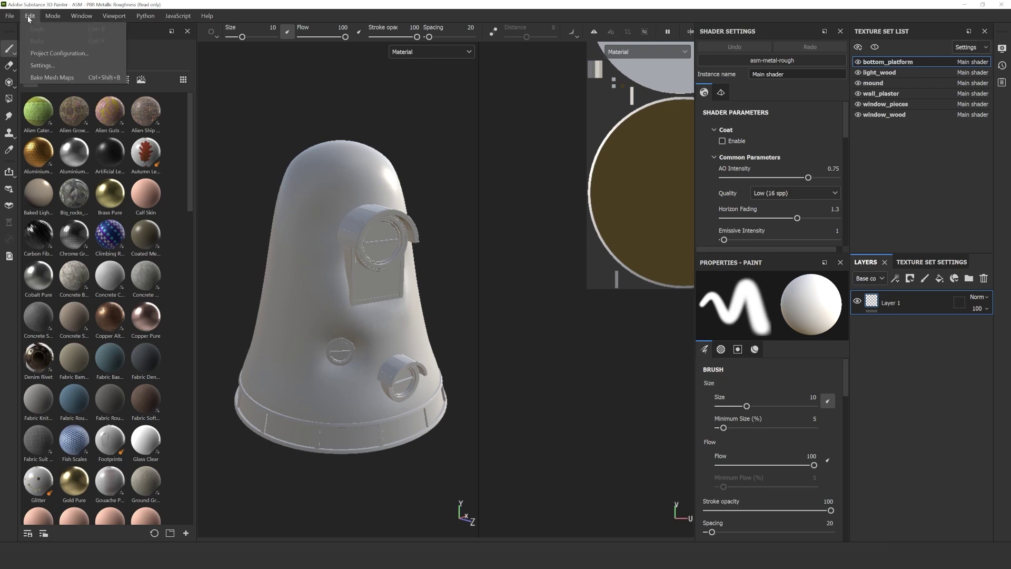
click(52, 77)
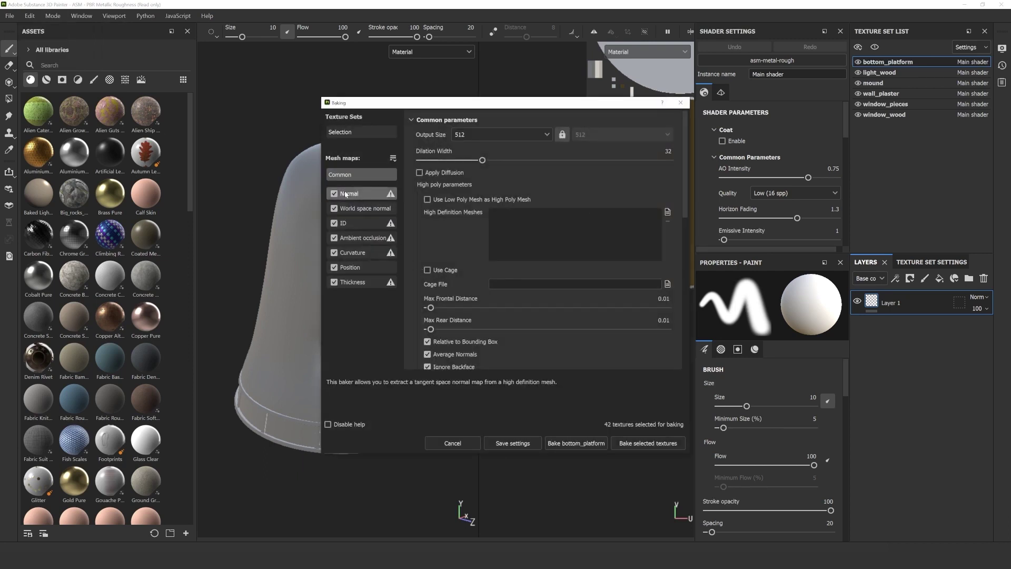
click(494, 134)
click(495, 134)
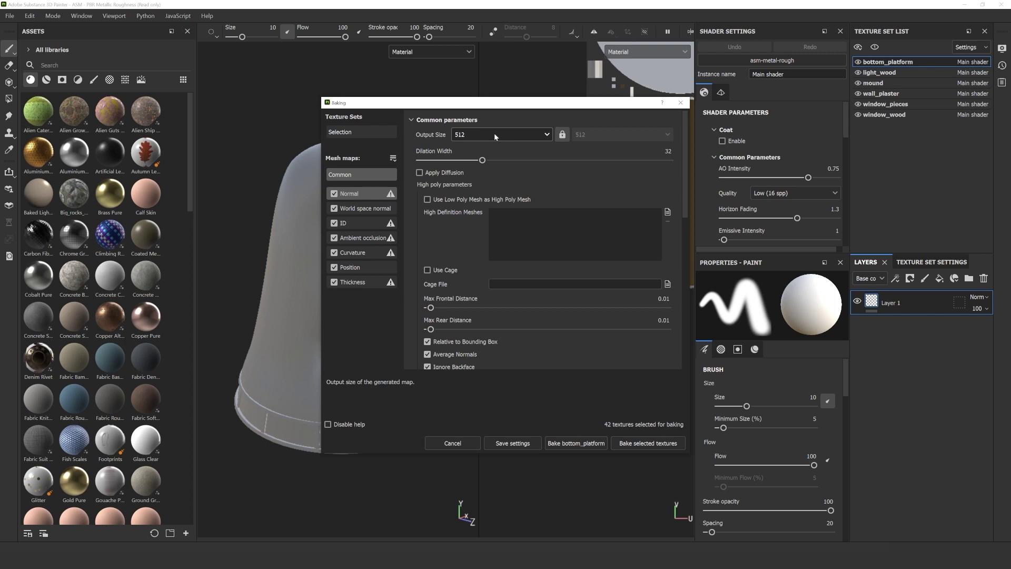
click(494, 133)
click(472, 210)
Set the baking antialiasing to Subsampling 8x8 and bake the selected textures for all texture sets
scroll(545, 322, down, 3)
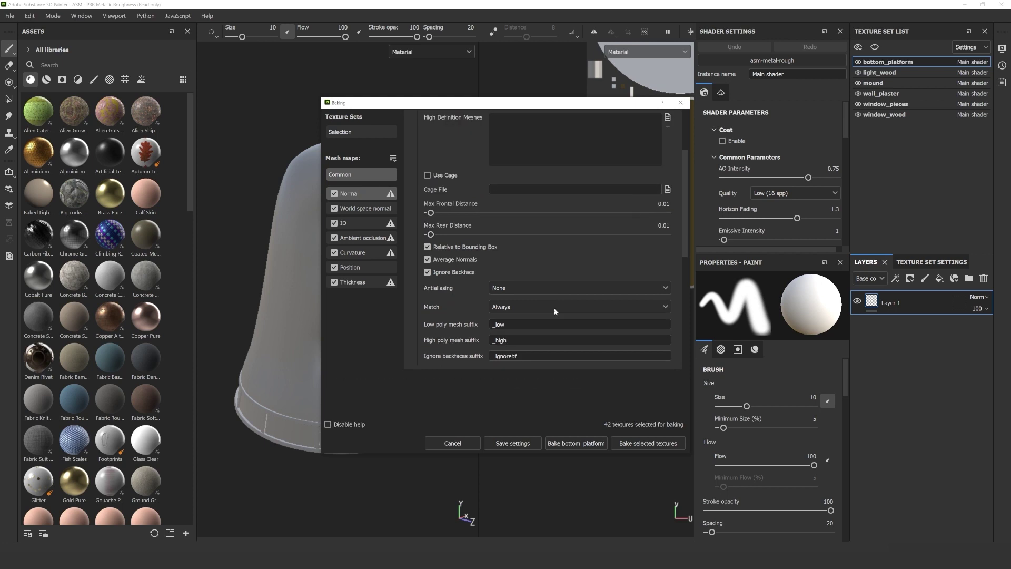
click(562, 287)
click(538, 334)
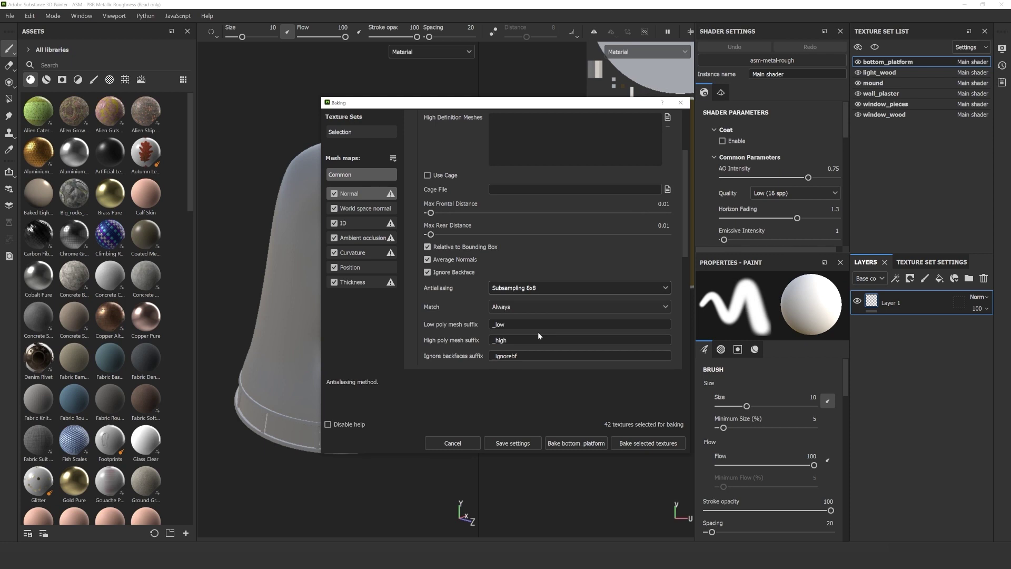
click(653, 444)
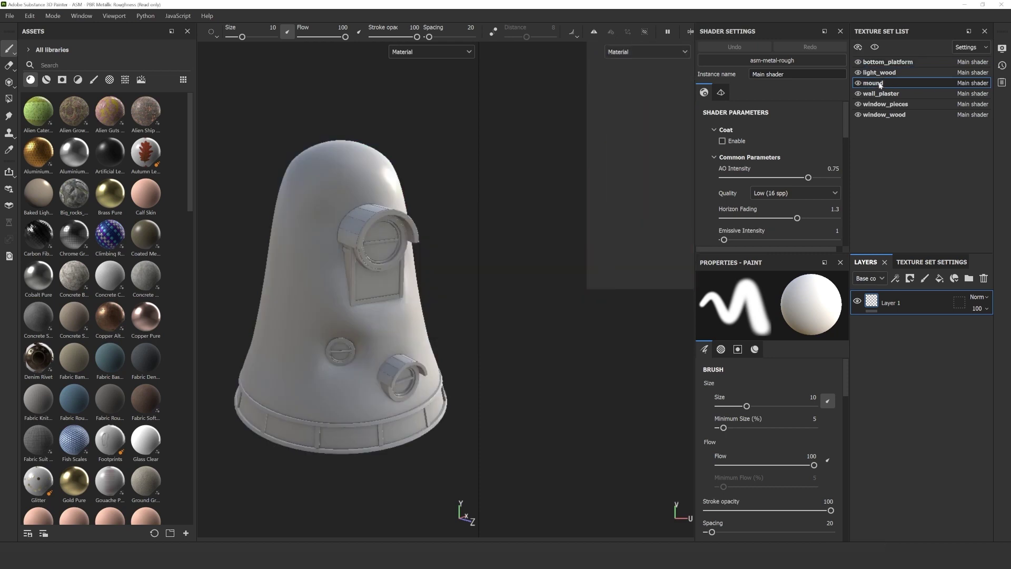
Toggle the mound texture set's visibility off and on, and fit its whole UV layout in the 2D view
click(858, 83)
click(858, 82)
scroll(632, 195, down, 3)
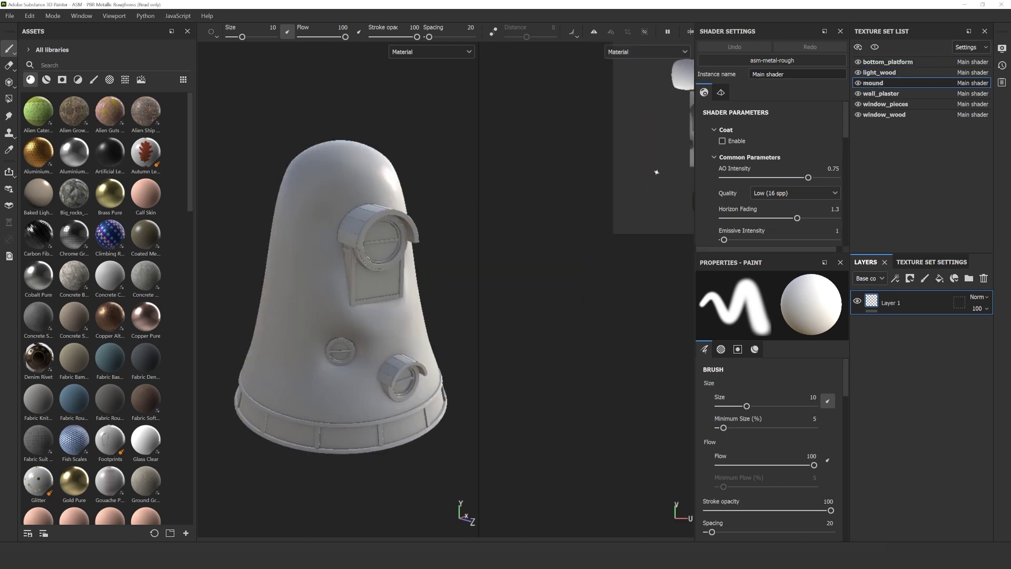
middle_drag(657, 172, 554, 219)
scroll(543, 249, down, 3)
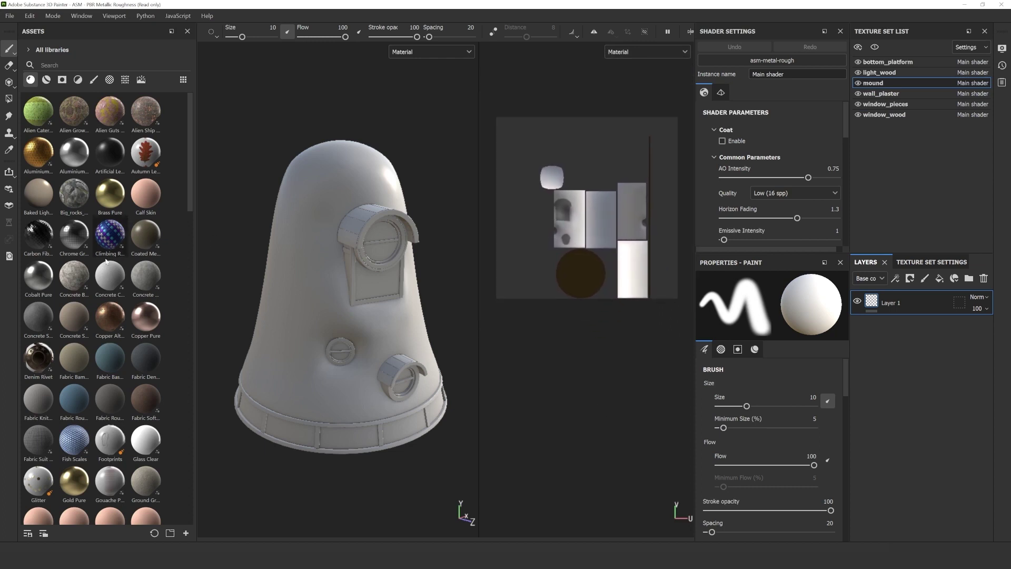
Search the materials for "plast" and apply Stylized Plaster And Brick Wall to the mound
click(50, 65)
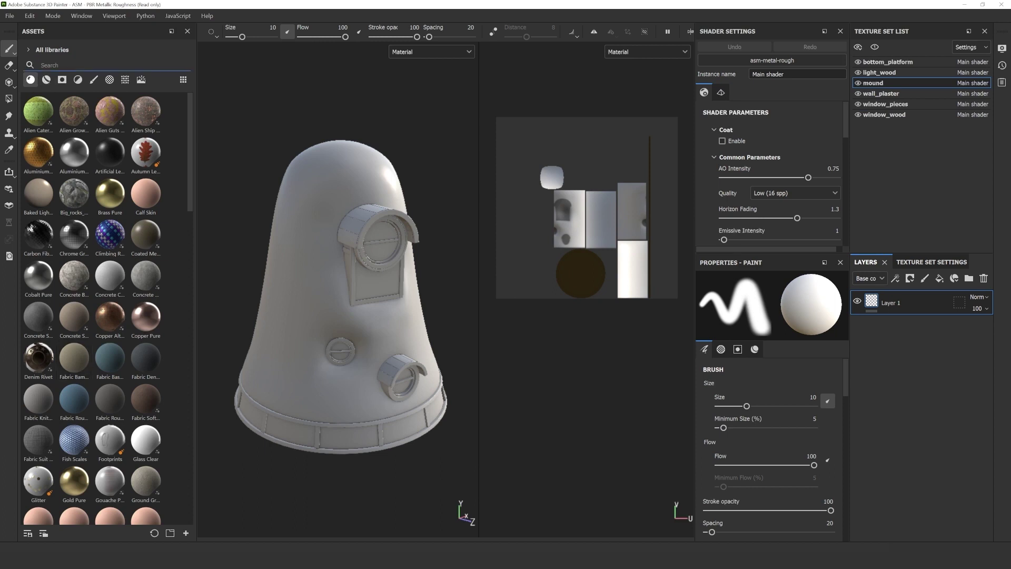
text(plast)
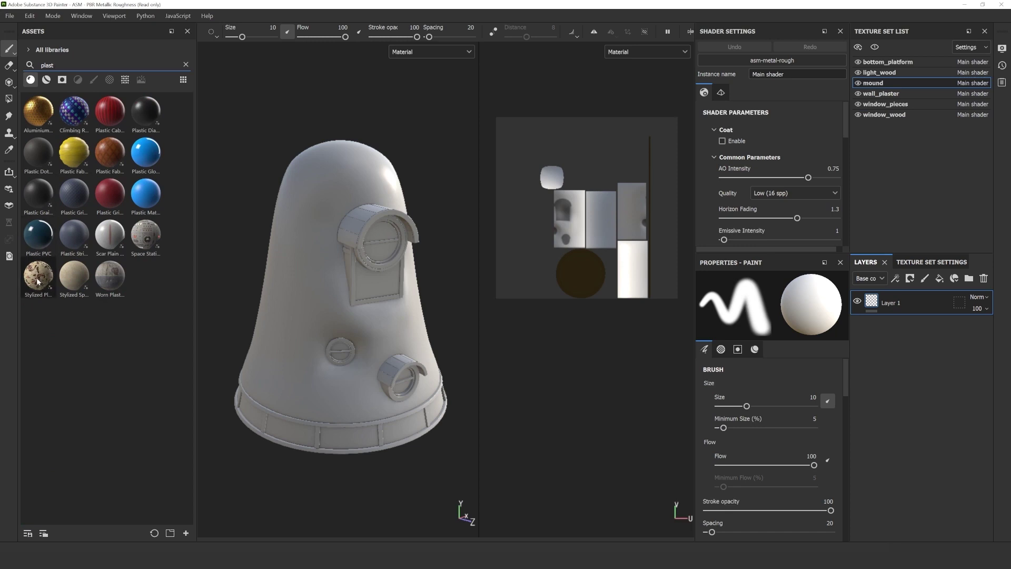
drag(38, 282, 317, 293)
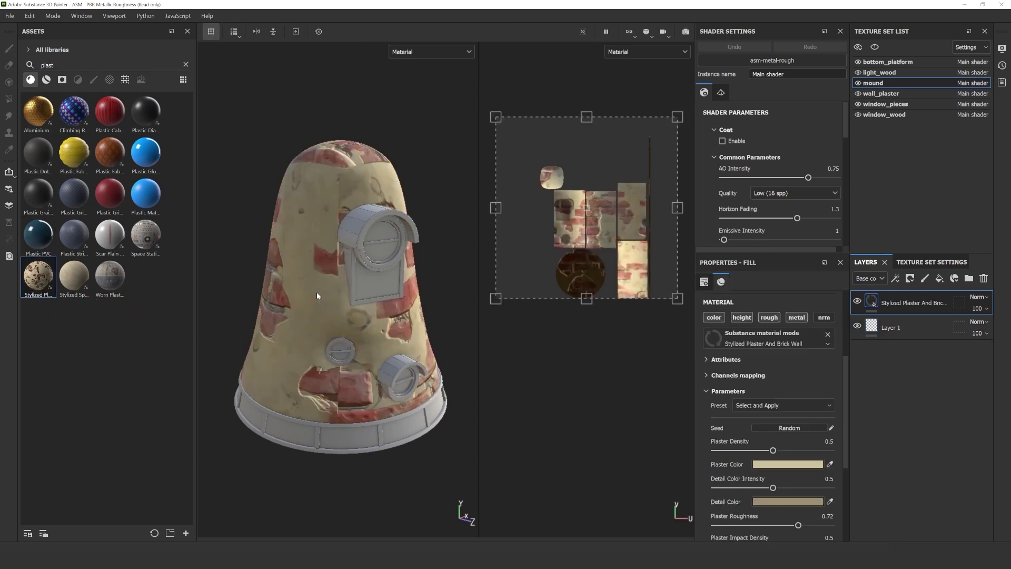
Switch the plaster and brick fill to Tri-planar projection and set its UV scale to 3.51
click(706, 282)
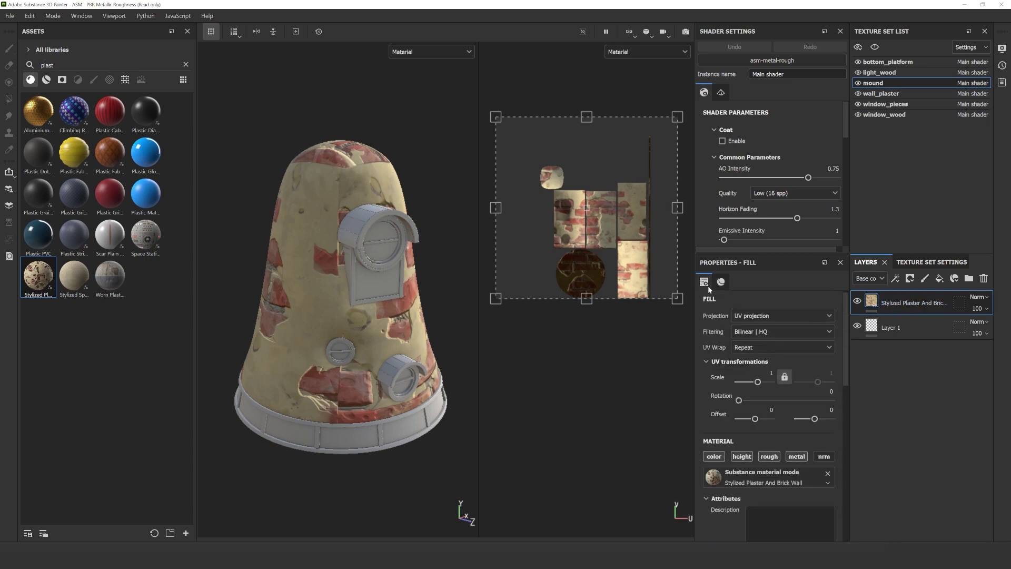
click(768, 316)
click(768, 316)
click(768, 316)
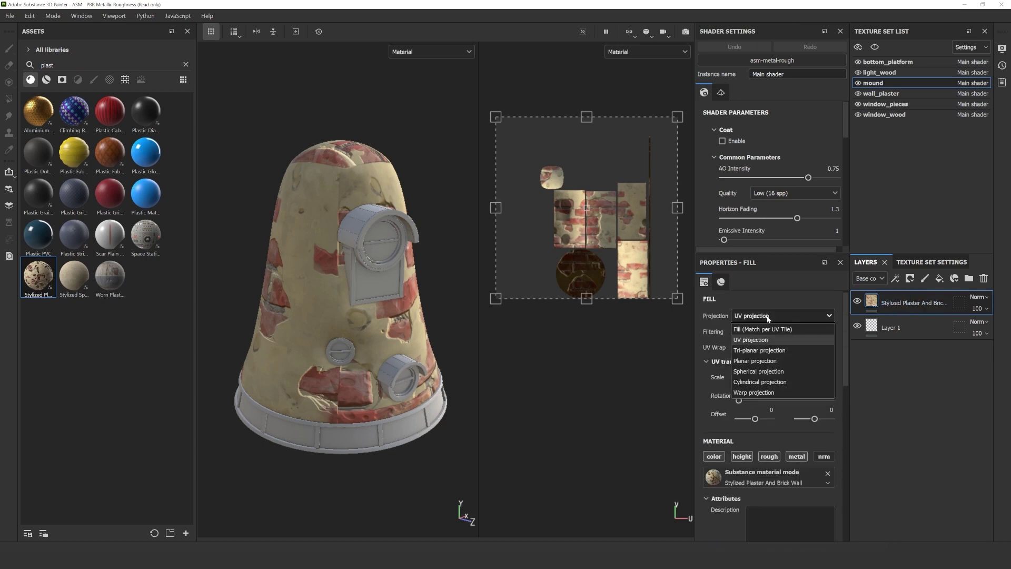
click(759, 349)
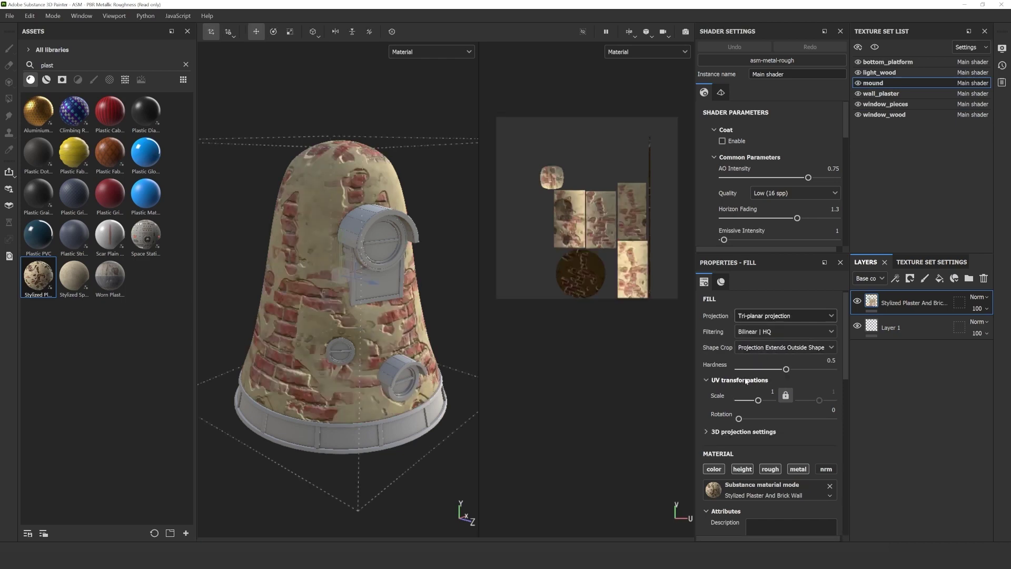
drag(757, 401, 760, 401)
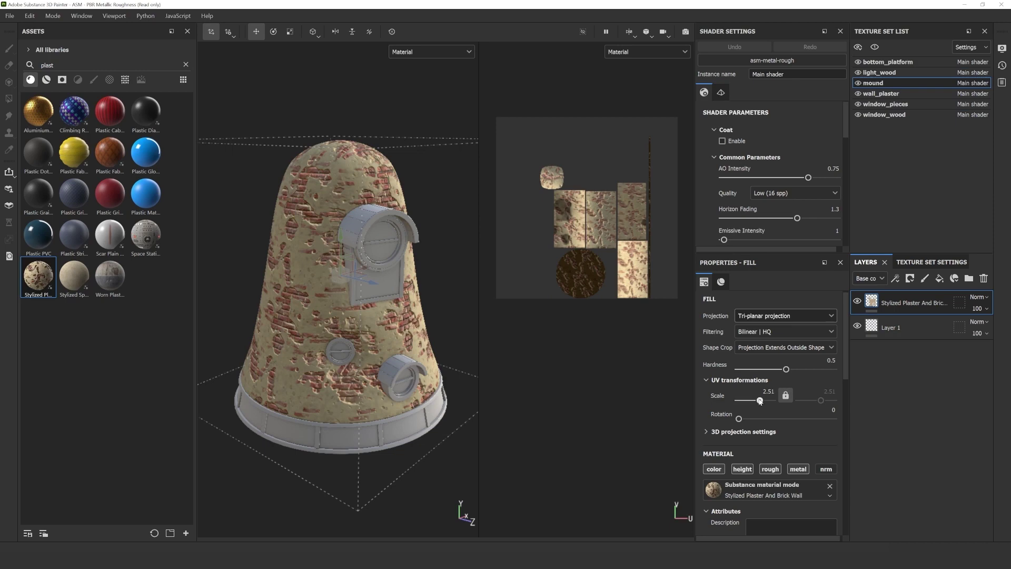
drag(760, 401, 761, 401)
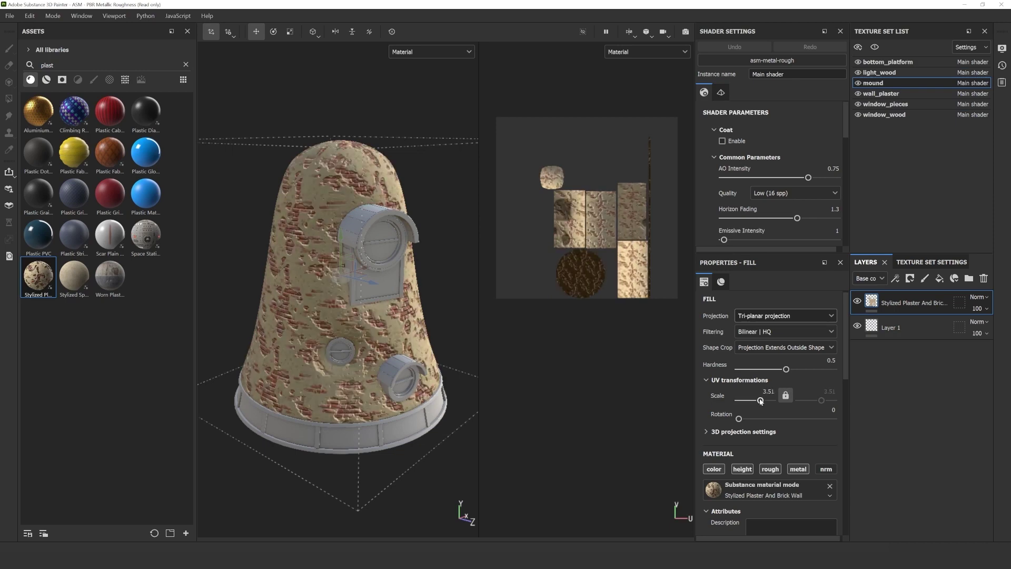
Set the mound material's Plaster Color to magenta DD56D4 and raise Plaster Density to 0.82
alt+drag(433, 240, 392, 206)
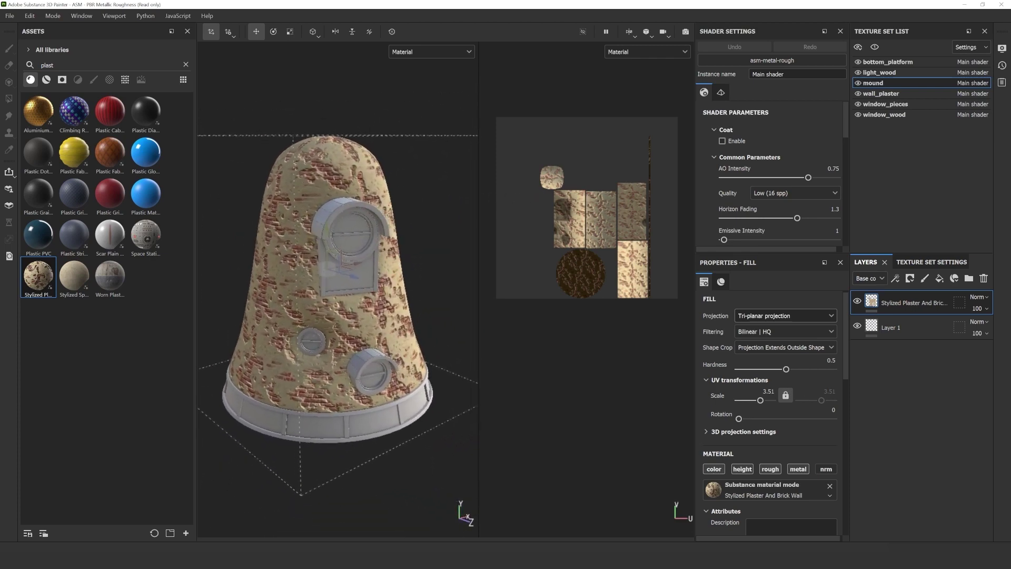
scroll(806, 418, down, 1)
scroll(771, 413, down, 5)
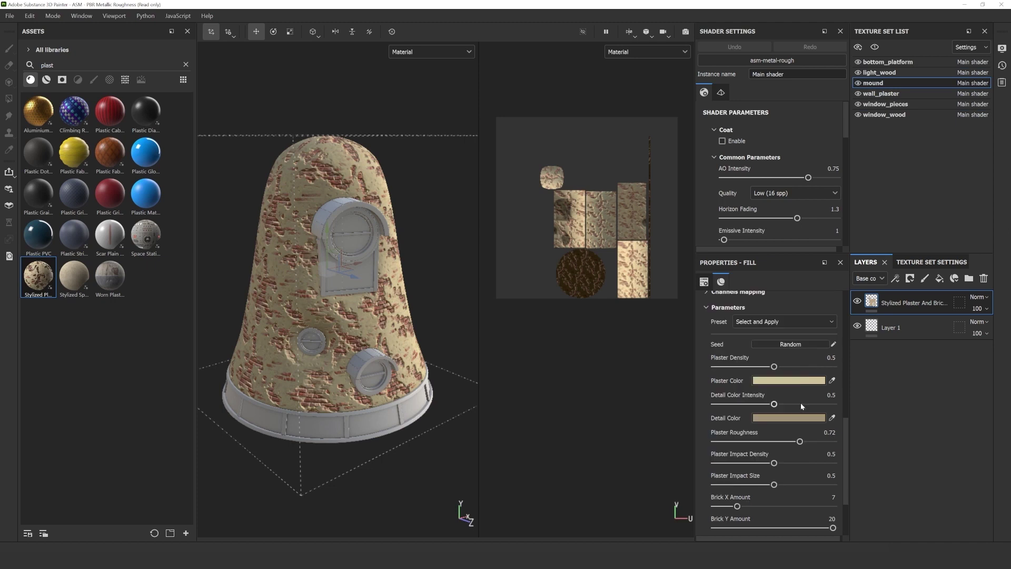
click(798, 380)
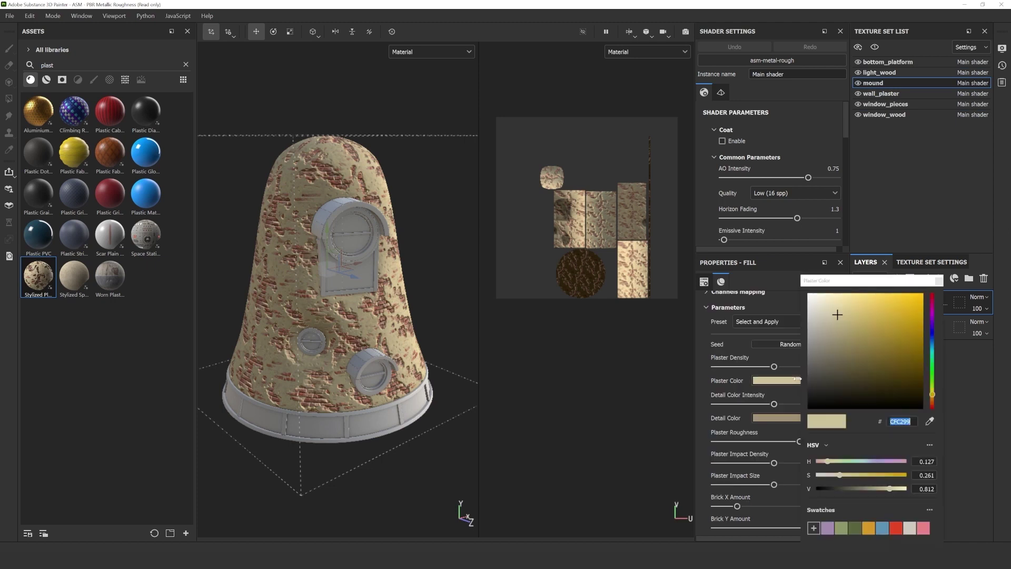
click(931, 311)
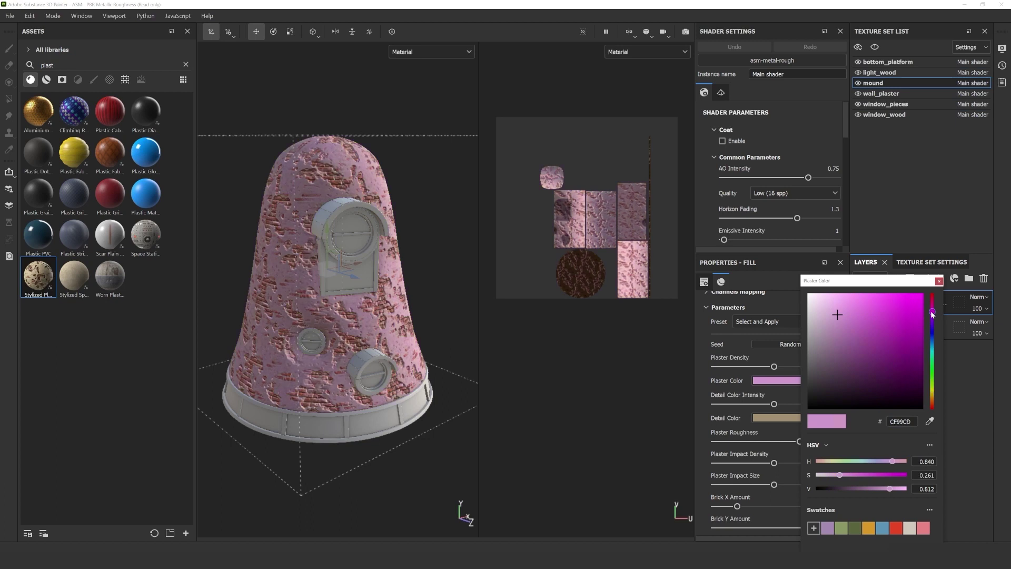
click(887, 307)
drag(888, 308, 871, 308)
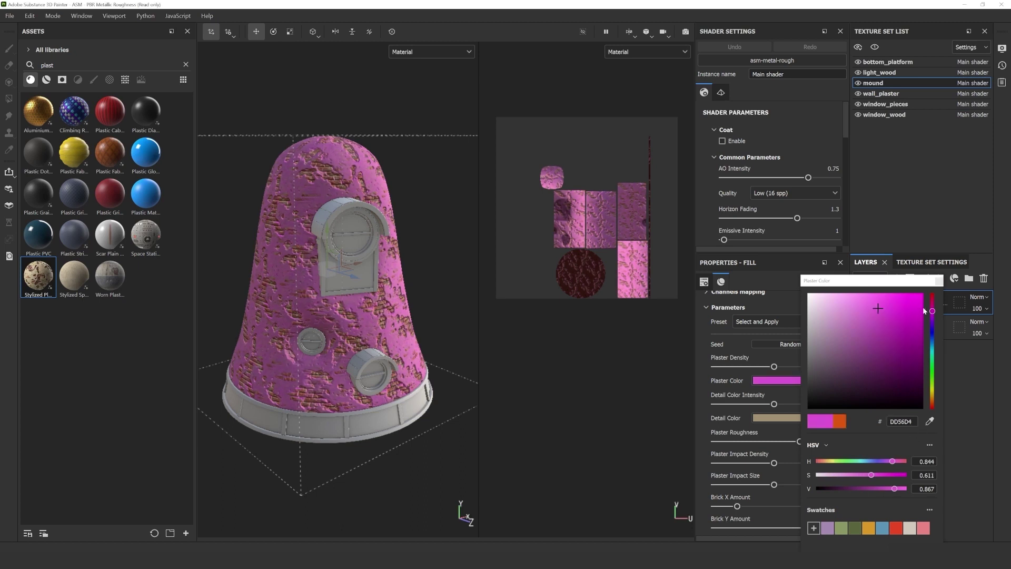
click(940, 281)
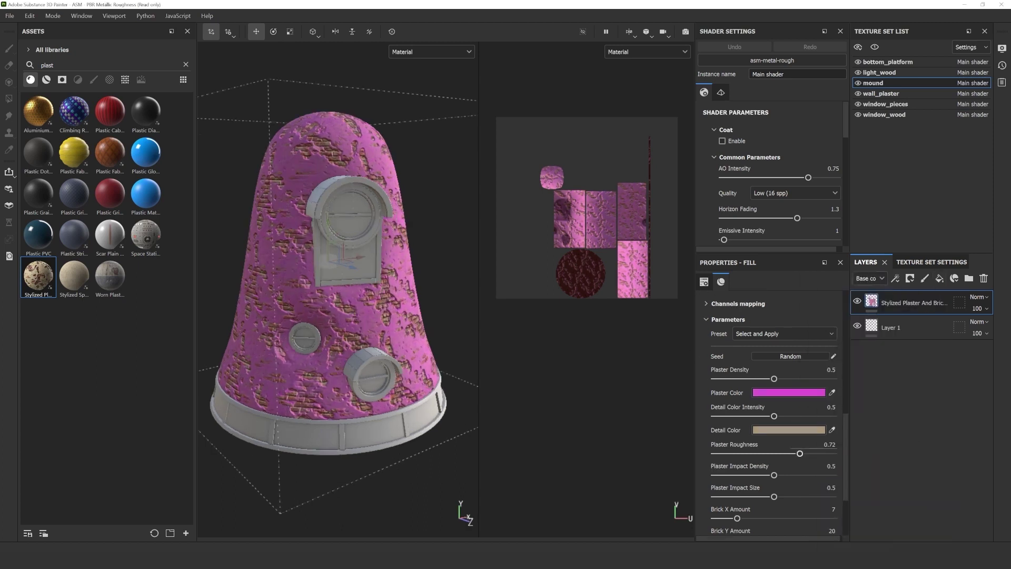
drag(774, 379, 810, 378)
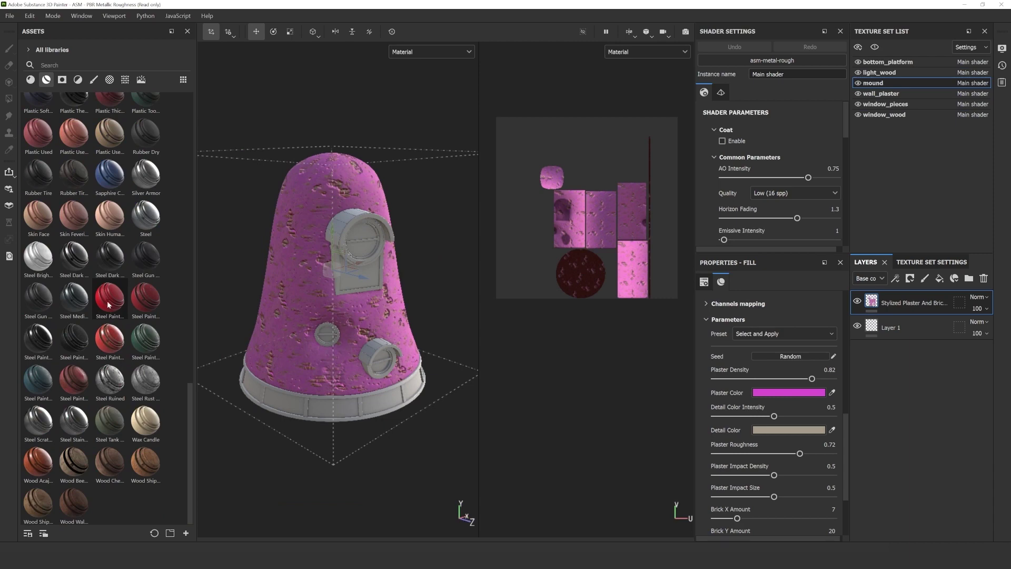
Apply the red Steel Painted smart material to the light_wood window awnings and view the upper awning up close
drag(110, 302, 346, 216)
scroll(348, 216, up, 5)
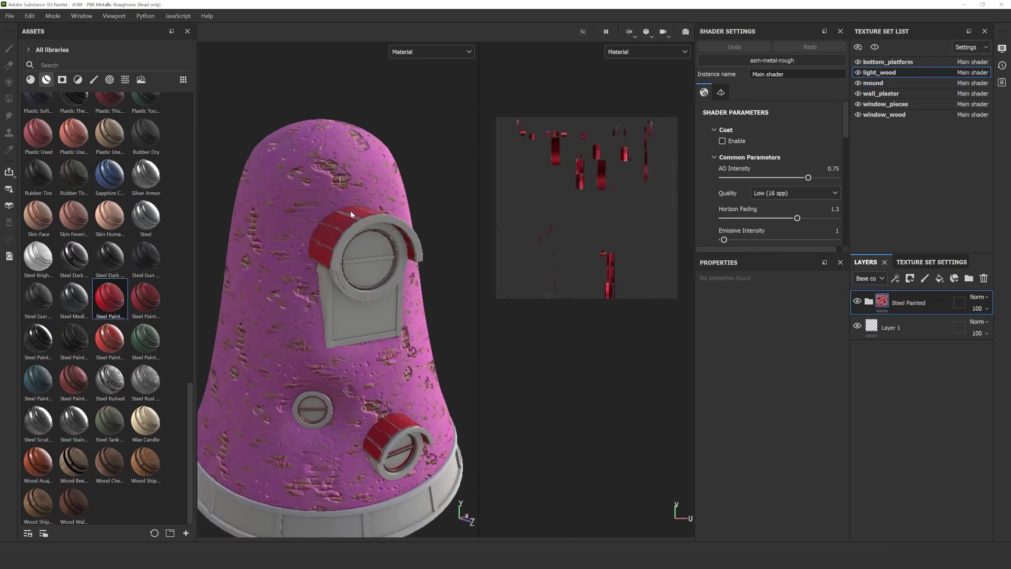
alt+drag(341, 218, 322, 213)
Expand the Steel Painted folder and change the Paint layer's base color to the orange-red swatch
click(869, 302)
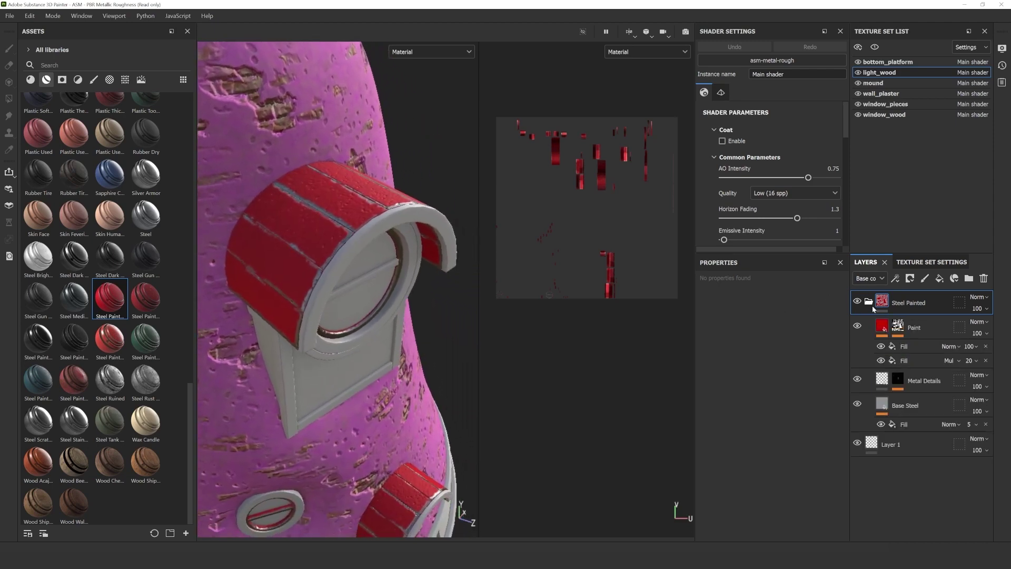
click(883, 327)
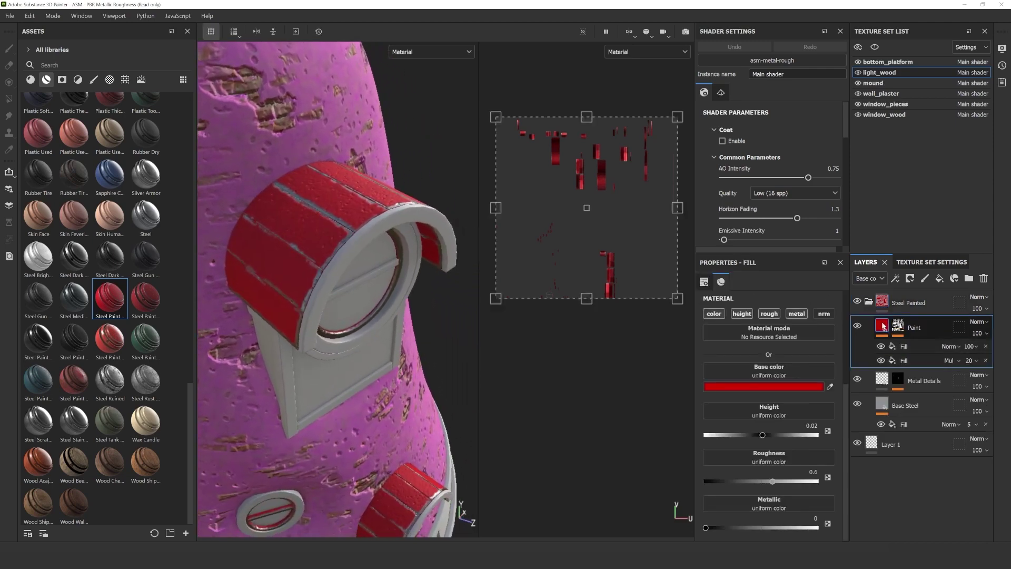
click(773, 387)
click(872, 528)
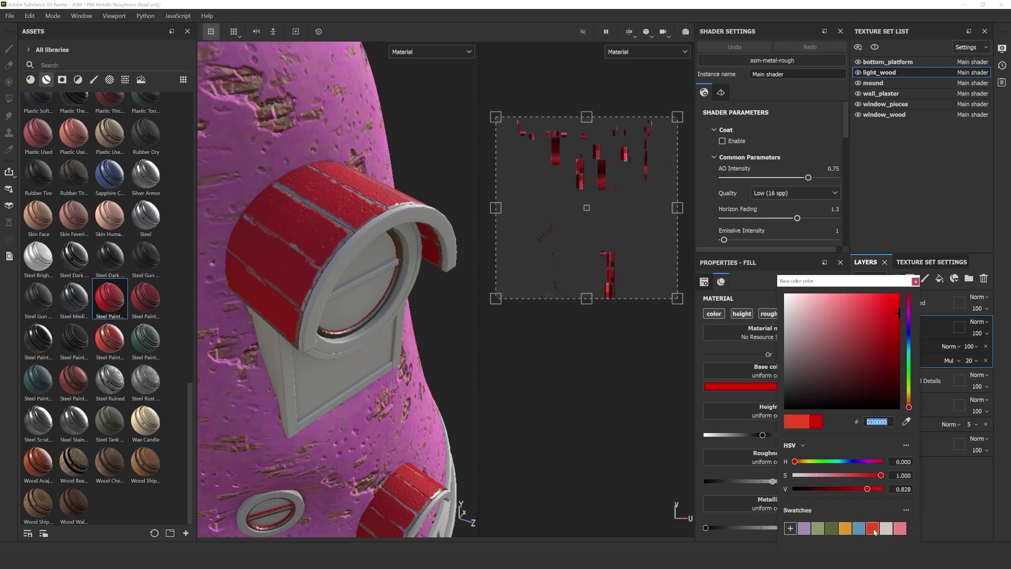
click(927, 310)
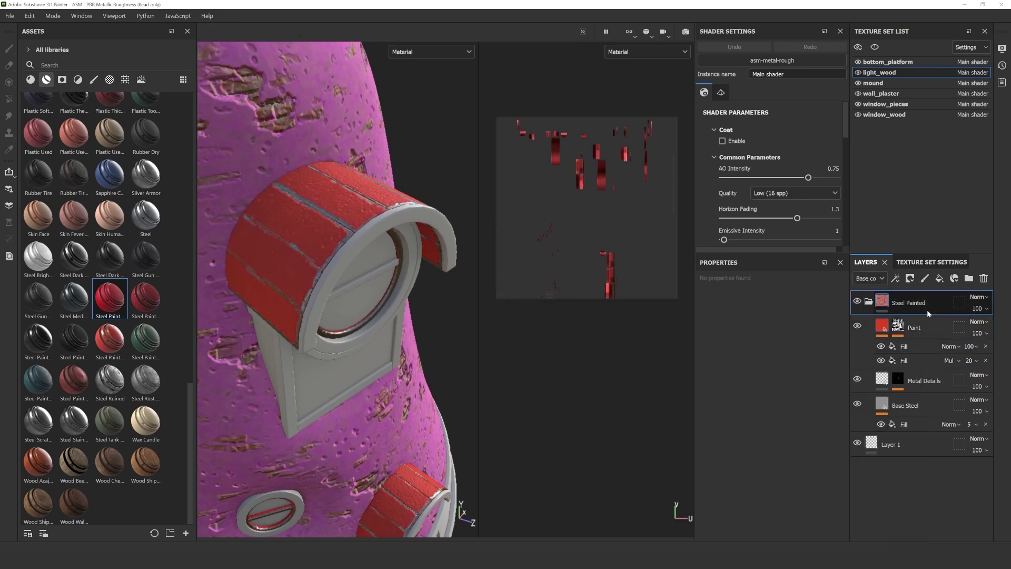
In the Paint layer mask's Mask Editor generator, set Global Balance to 0.39 and Curvature to 0.9
click(898, 326)
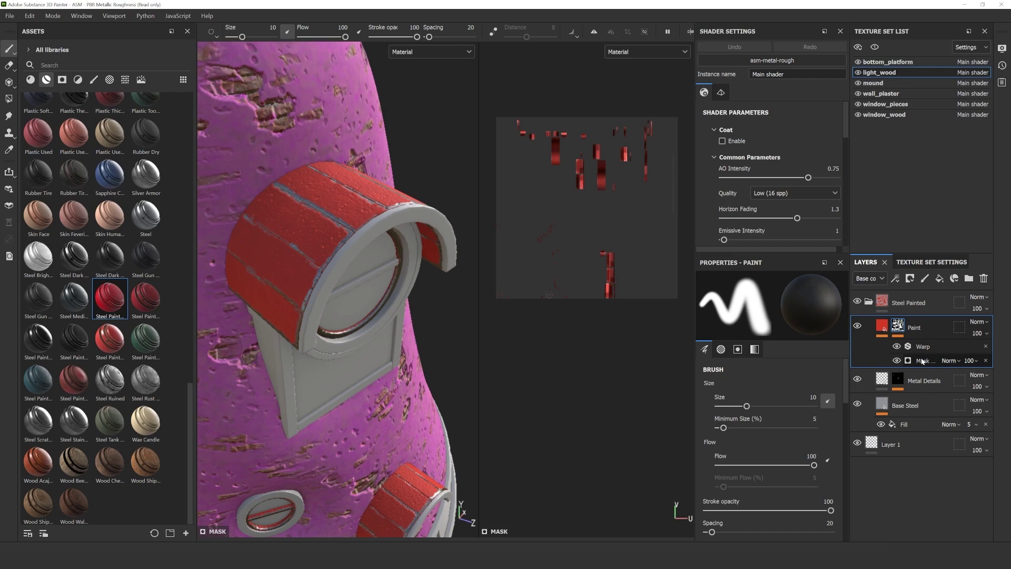
click(922, 361)
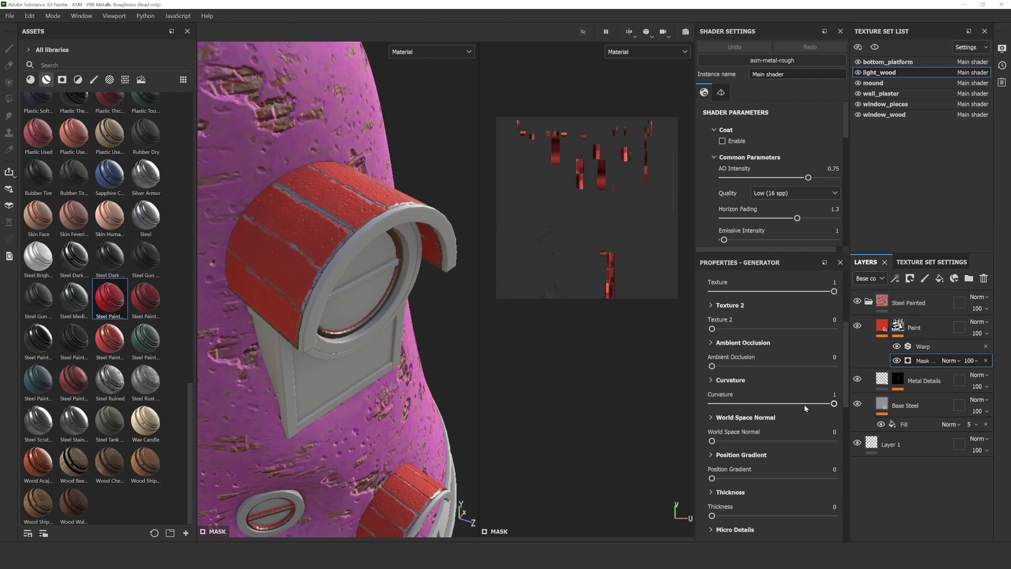
scroll(803, 402, up, 5)
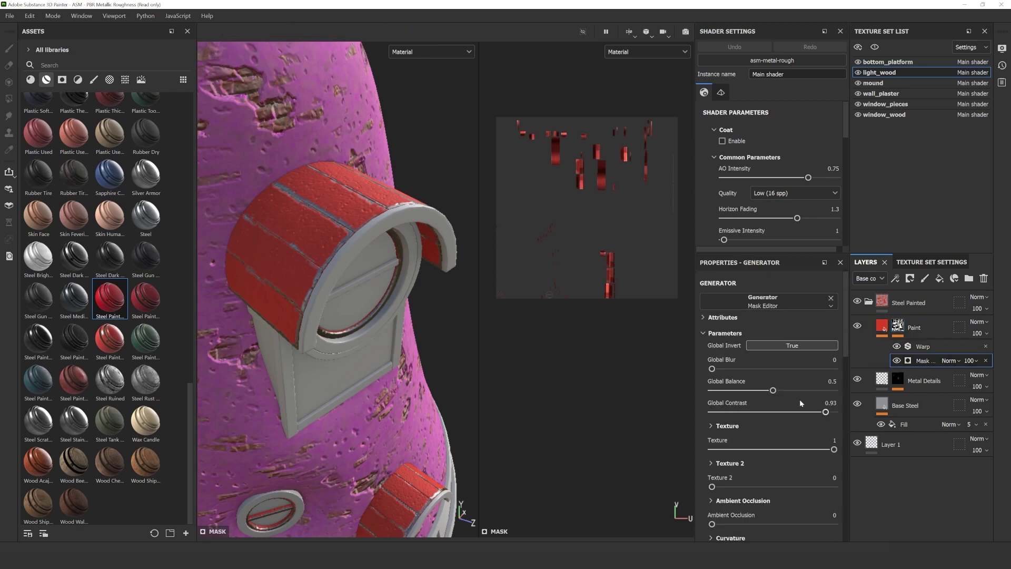
mouse_move(773, 390)
mouse_down()
mouse_move(750, 392)
mouse_move(760, 392)
mouse_up()
scroll(815, 453, down, 1)
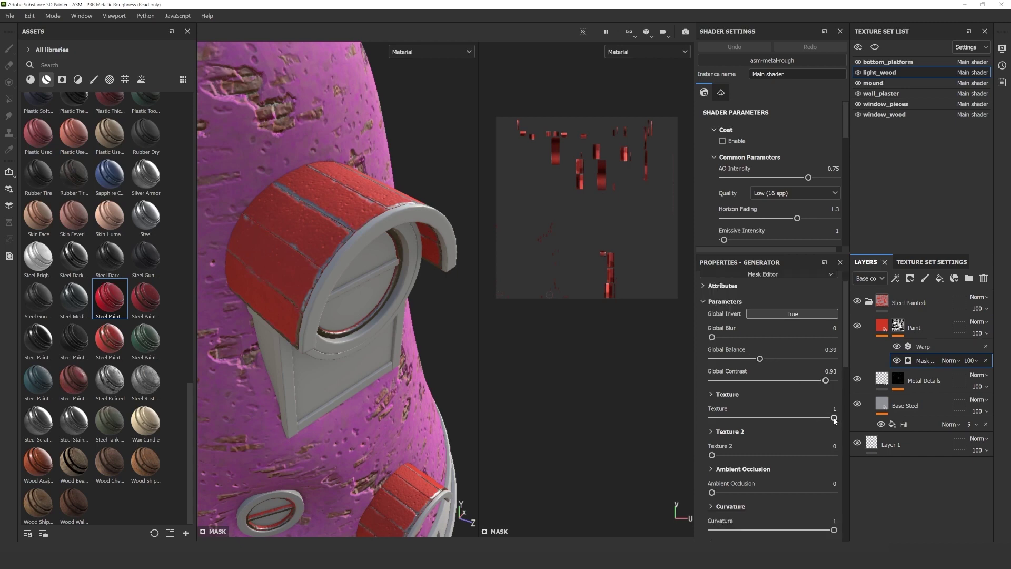
scroll(827, 429, down, 3)
mouse_move(834, 435)
mouse_down()
mouse_move(804, 435)
mouse_move(823, 435)
mouse_up()
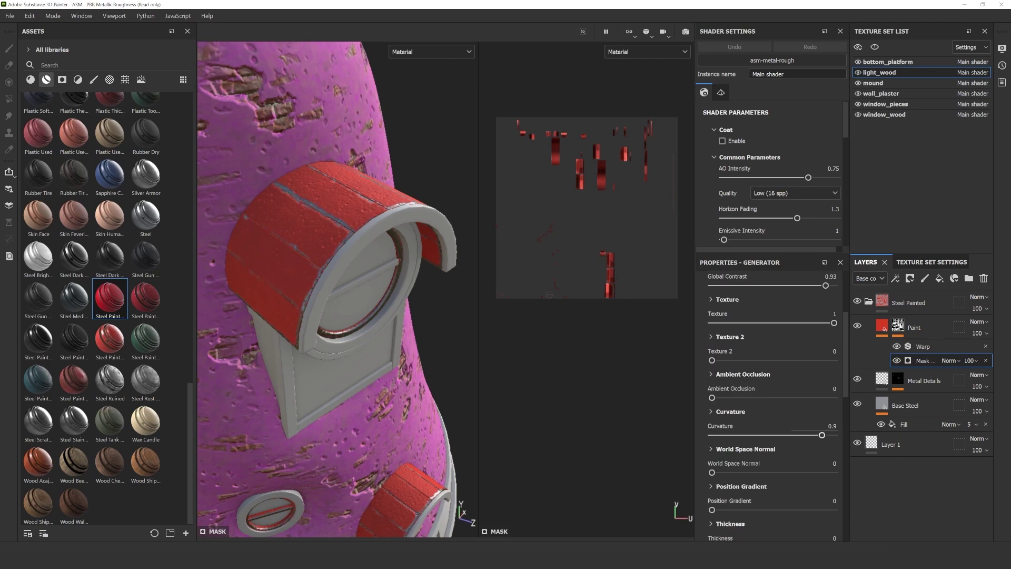
scroll(799, 457, down, 1)
scroll(360, 312, down, 2)
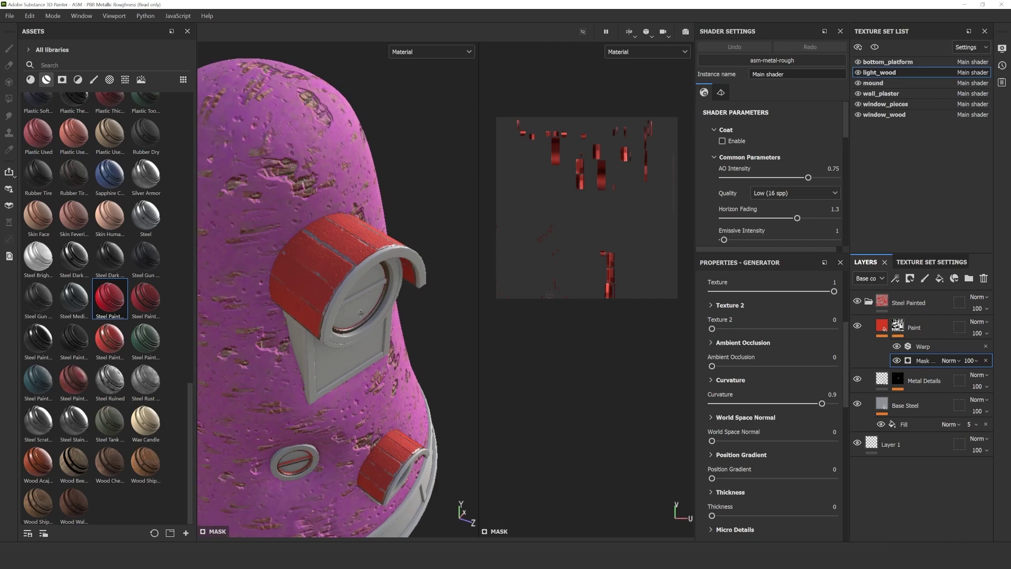
Collapse the Steel Painted folder and apply the red Plastic Matte smart material to the window_wood frames
scroll(360, 312, down, 4)
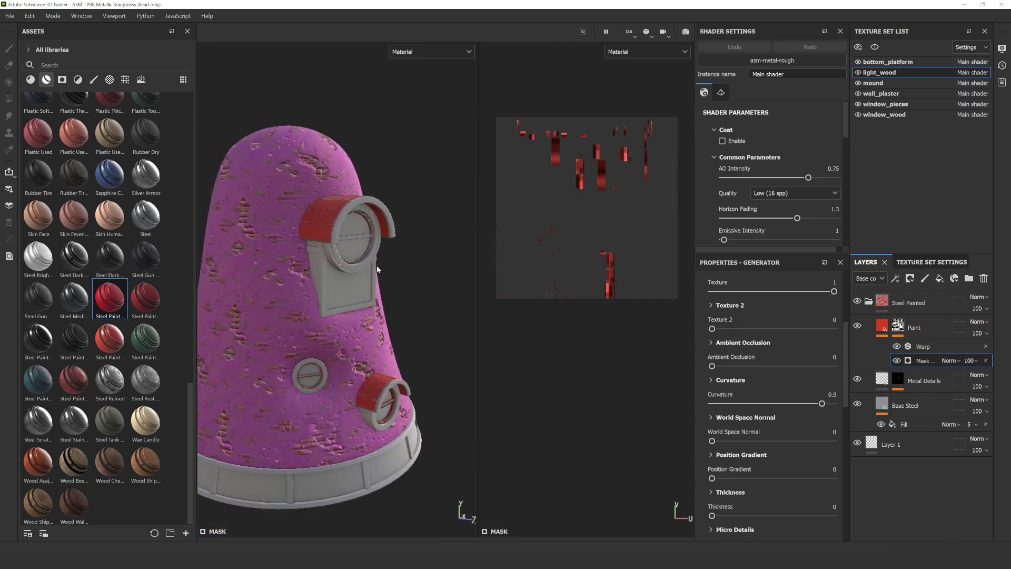
scroll(377, 270, down, 3)
middle_drag(383, 269, 413, 253)
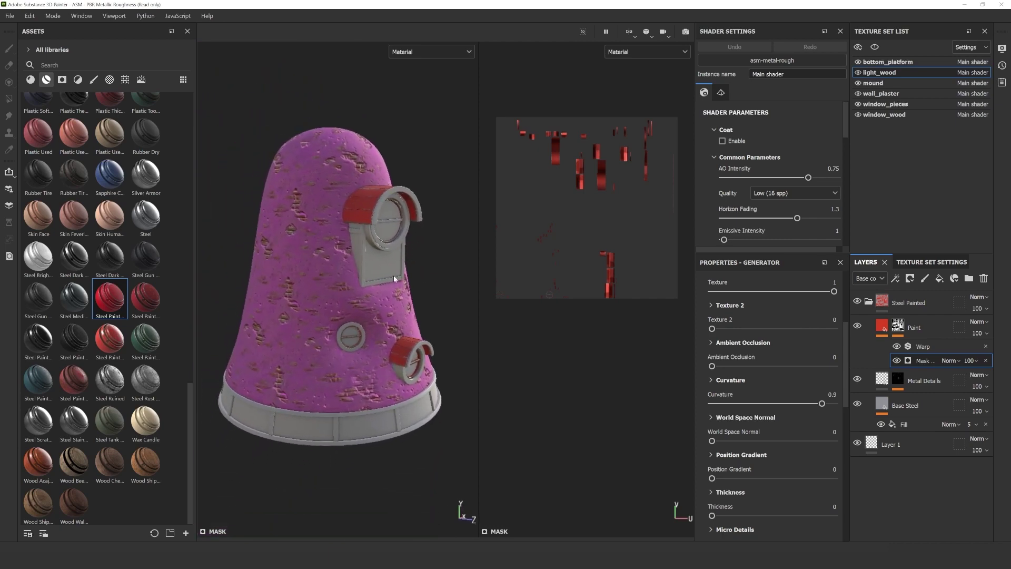
click(869, 301)
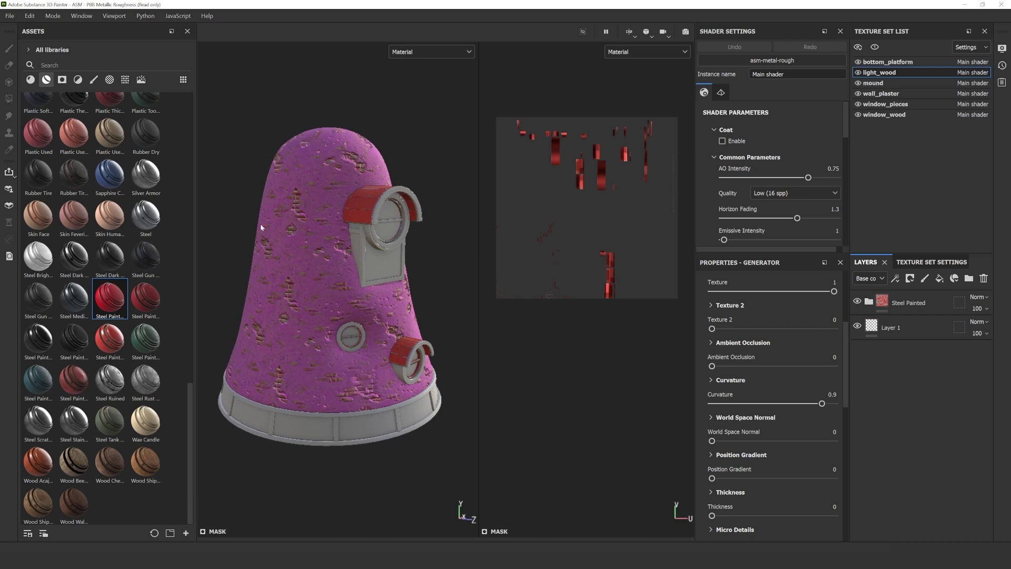
scroll(58, 312, up, 3)
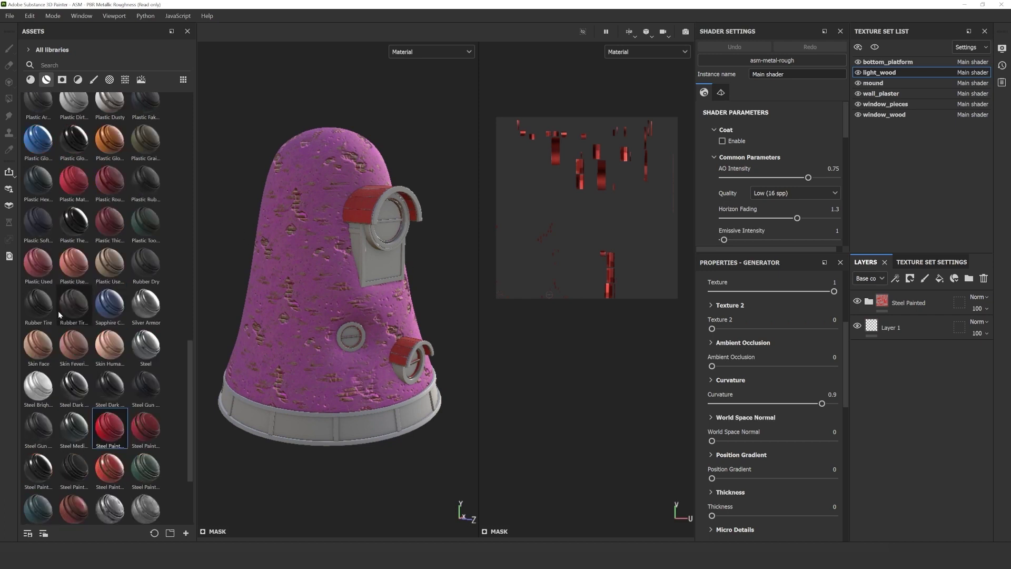
drag(75, 175, 379, 247)
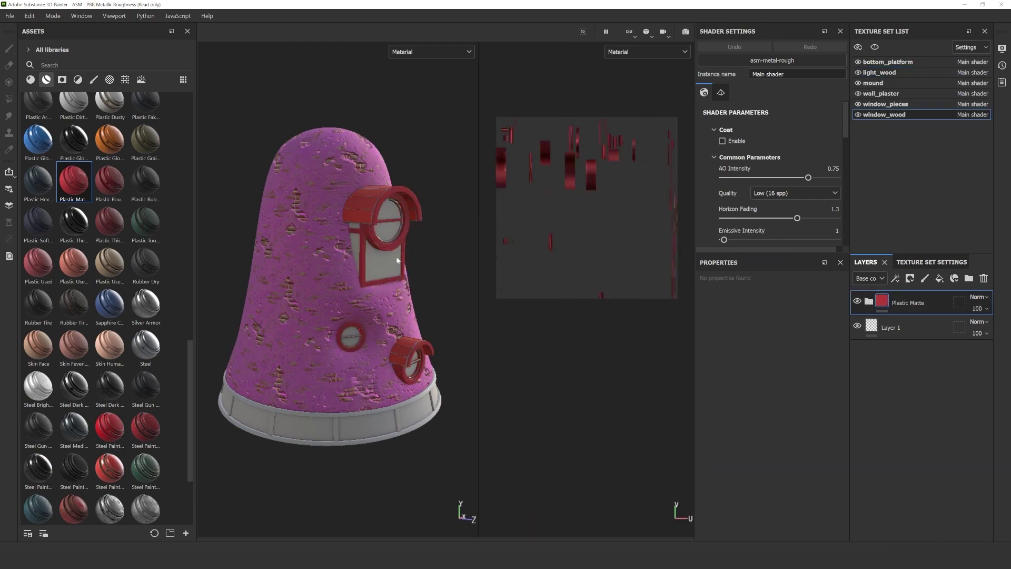
In the Plastic Matte folder's Damages layer, set the Grunge Map 010 Balance to 0.41 and Contrast to 0.43
scroll(424, 240, up, 3)
scroll(423, 237, up, 2)
alt+drag(420, 240, 393, 224)
click(855, 365)
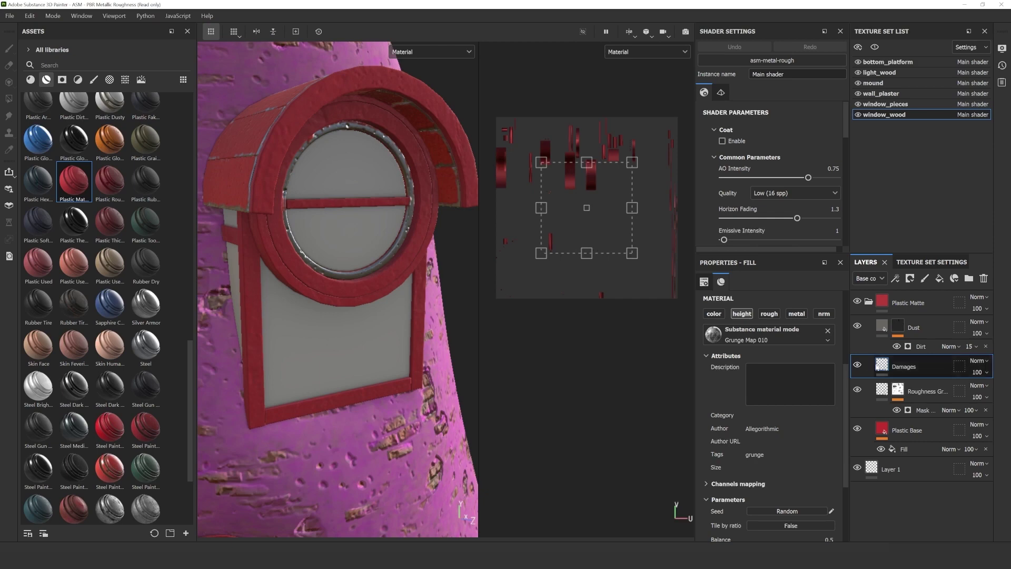
scroll(799, 416, down, 3)
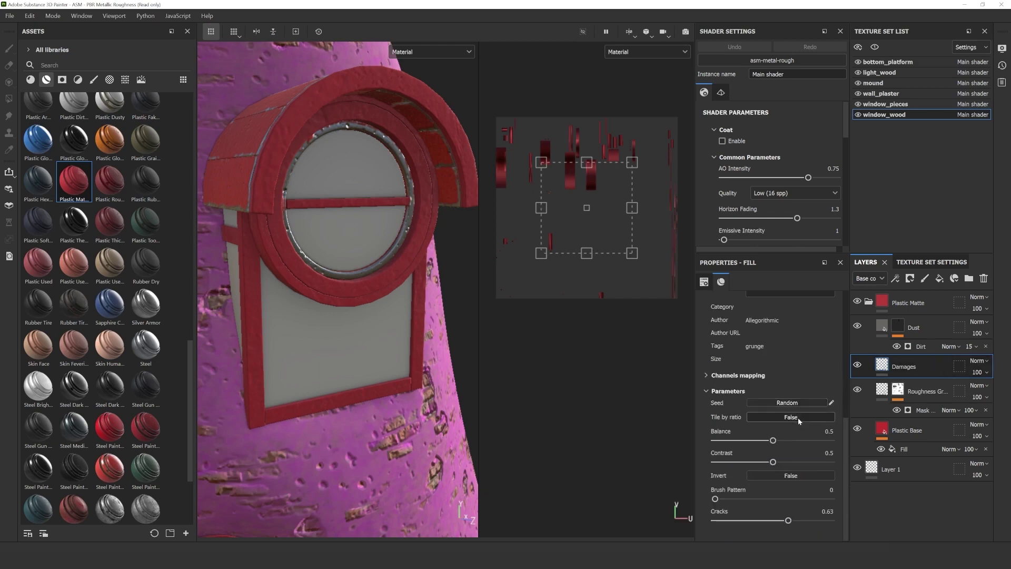
drag(774, 462, 762, 441)
Expand the Damages layer's channels mapping and raise its UV transformation scale
click(705, 375)
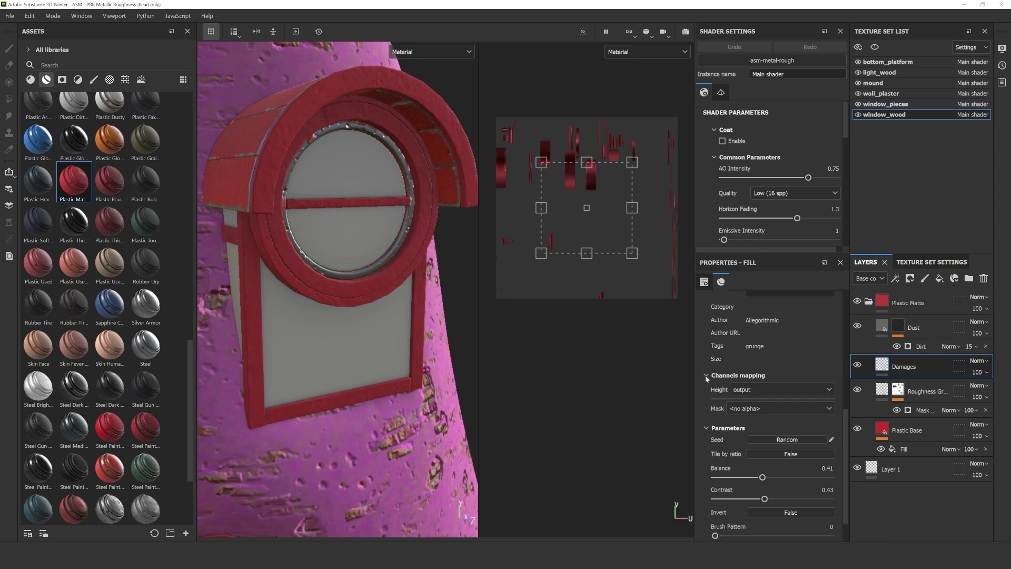
scroll(763, 421, down, 1)
scroll(764, 421, up, 6)
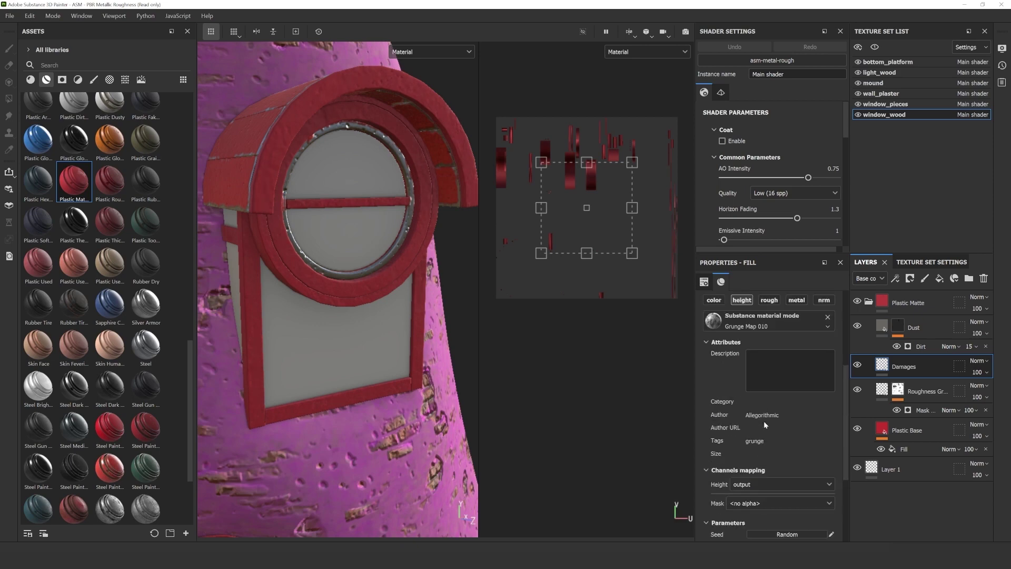
scroll(764, 424, up, 3)
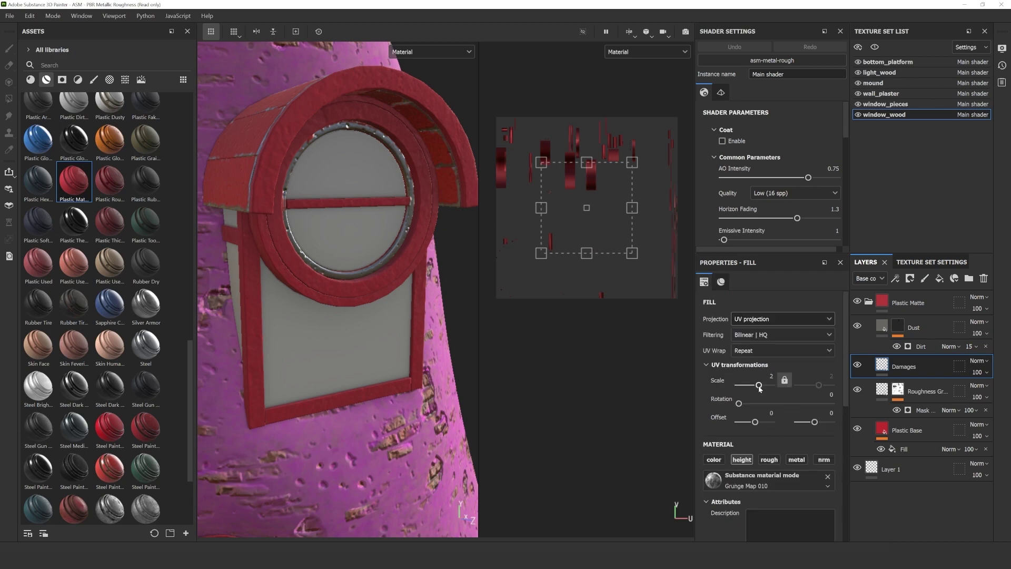
drag(757, 386, 768, 388)
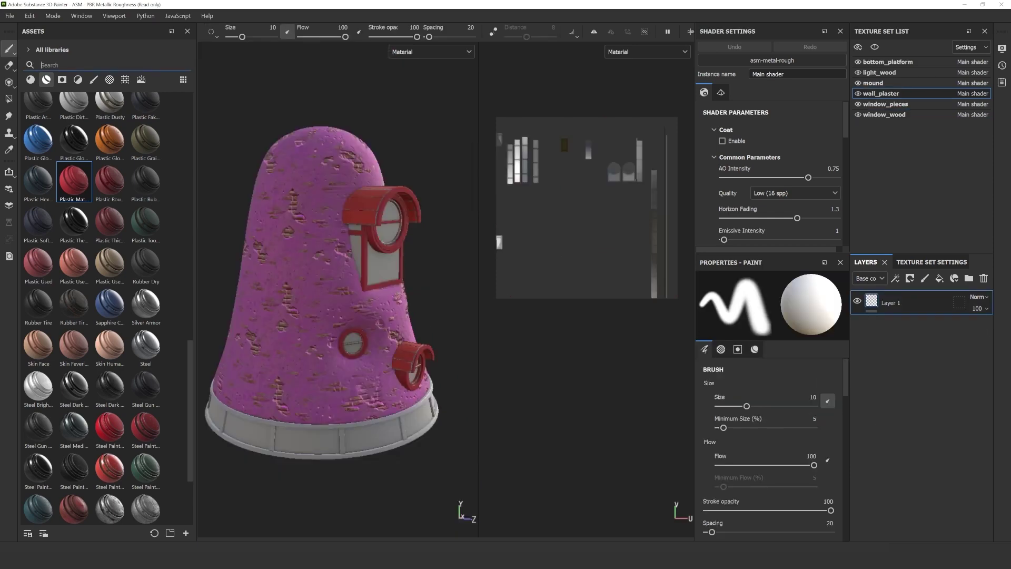
Search the assets for "fab", apply the Fabric Super Hero smart material to wall_plaster, and expand its layer folder
text(fab)
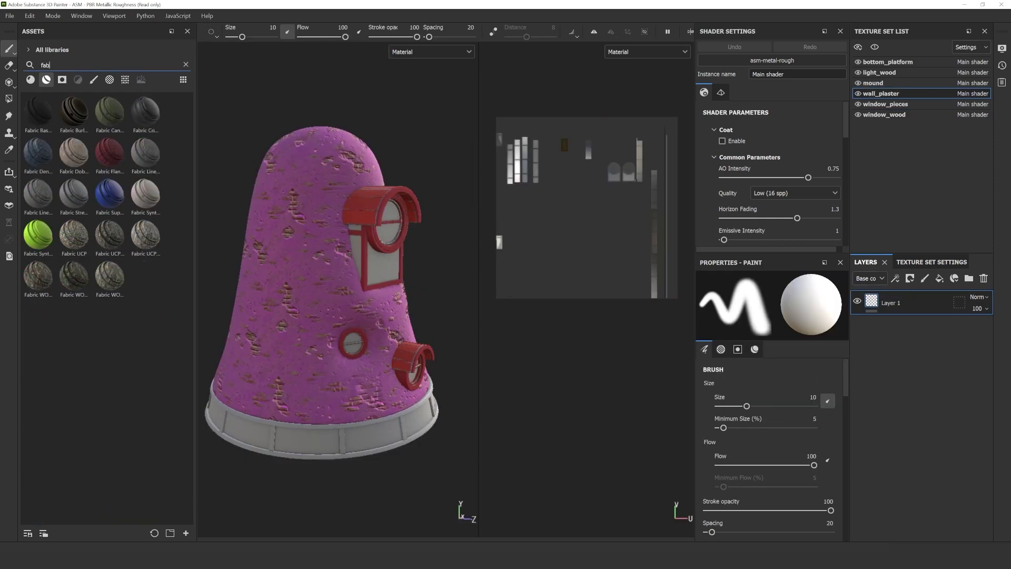
drag(110, 199, 304, 441)
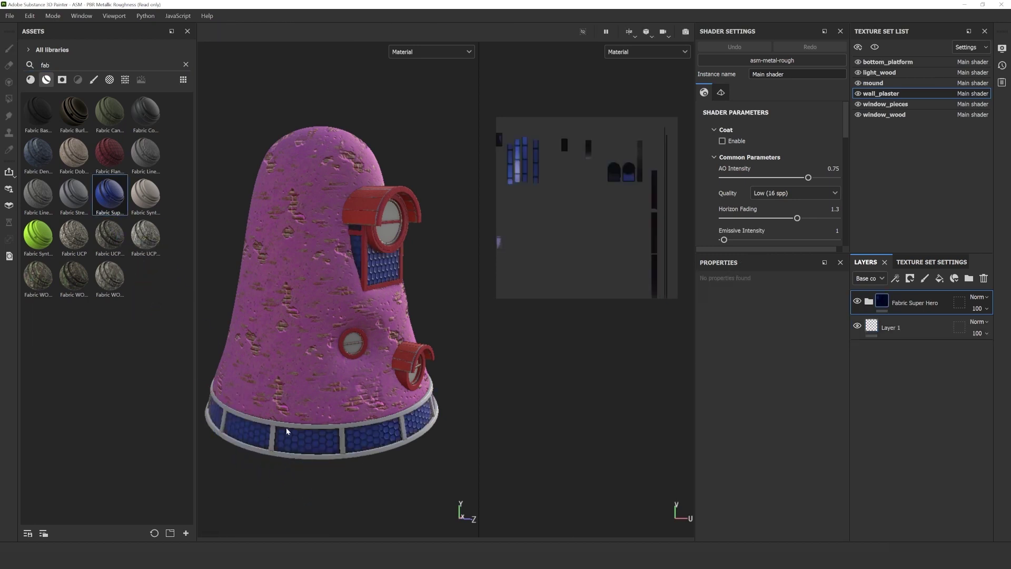
click(869, 301)
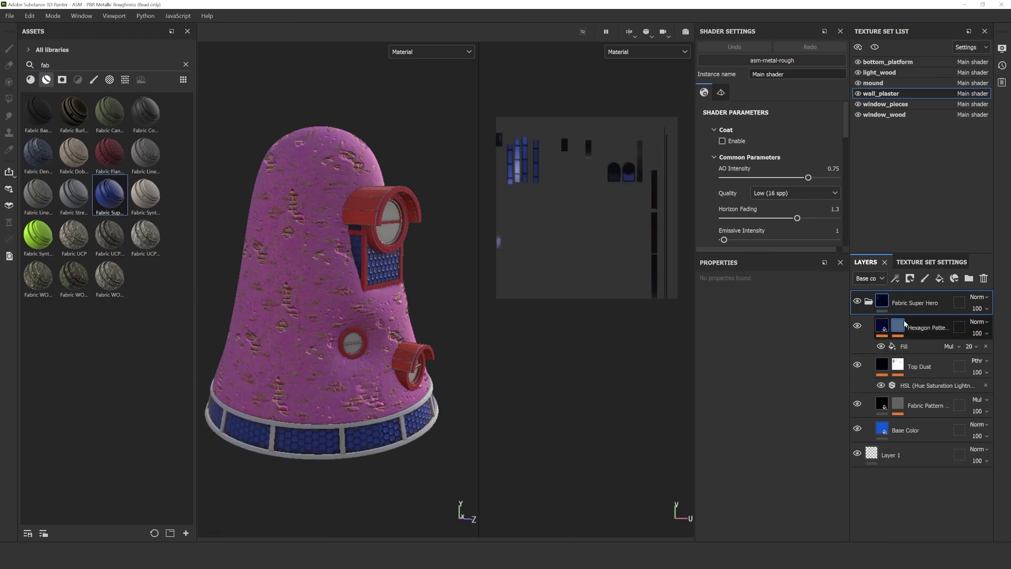
Set the hexa fill in the Hexagon Pattern layer's mask to Tri-planar projection and inspect the pattern on the wall panels
click(902, 327)
click(921, 348)
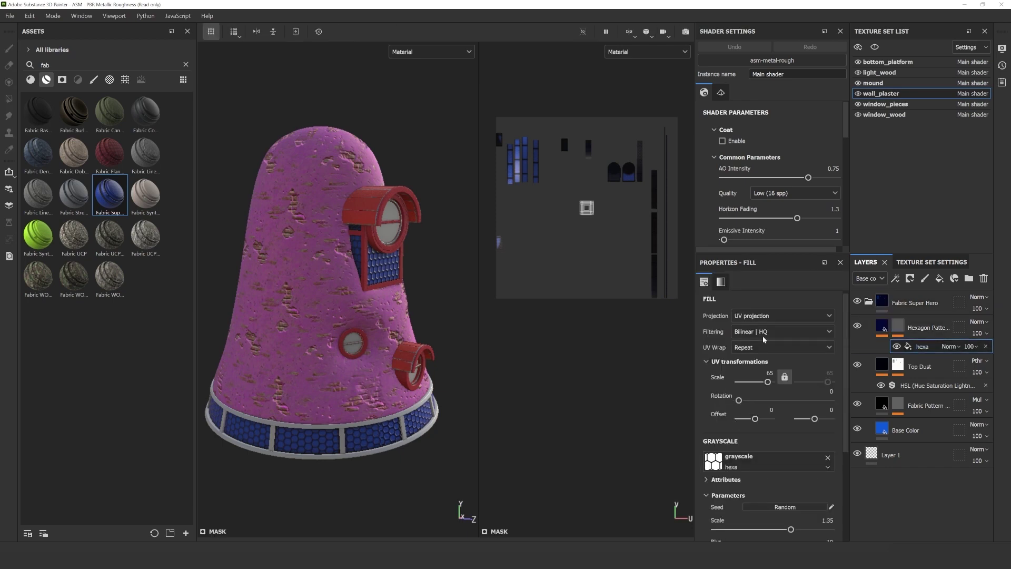
click(758, 316)
click(758, 352)
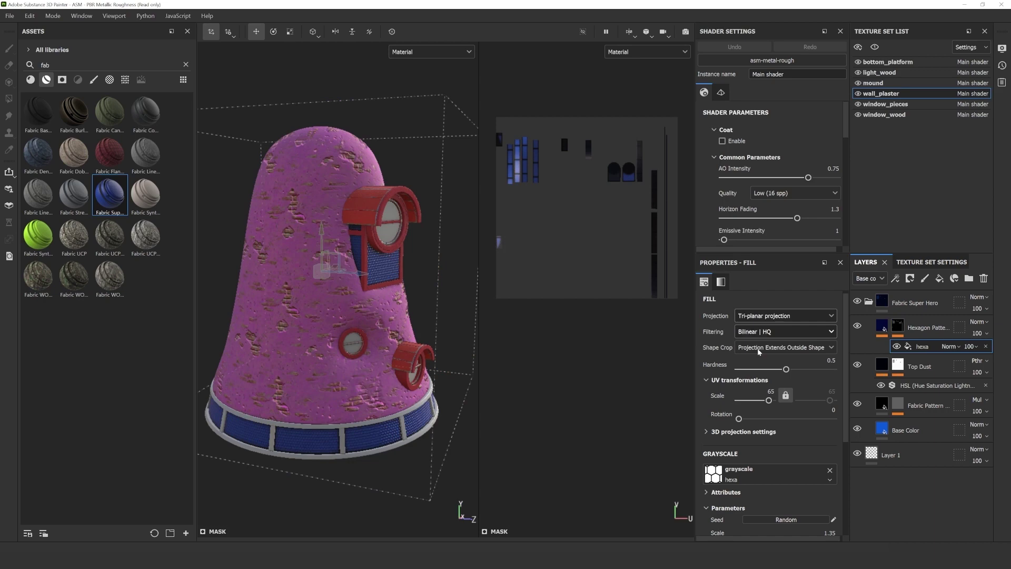
mouse_move(391, 284)
alt+mouse_down()
mouse_move(339, 261)
mouse_move(409, 280)
alt+mouse_up()
scroll(385, 272, up, 4)
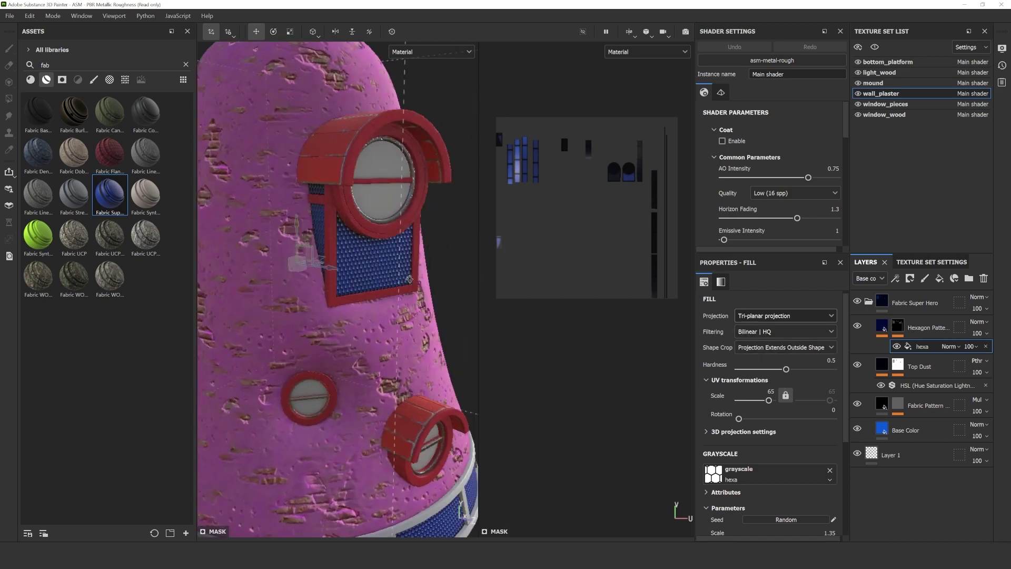
scroll(408, 281, down, 4)
alt+middle_drag(406, 317, 409, 292)
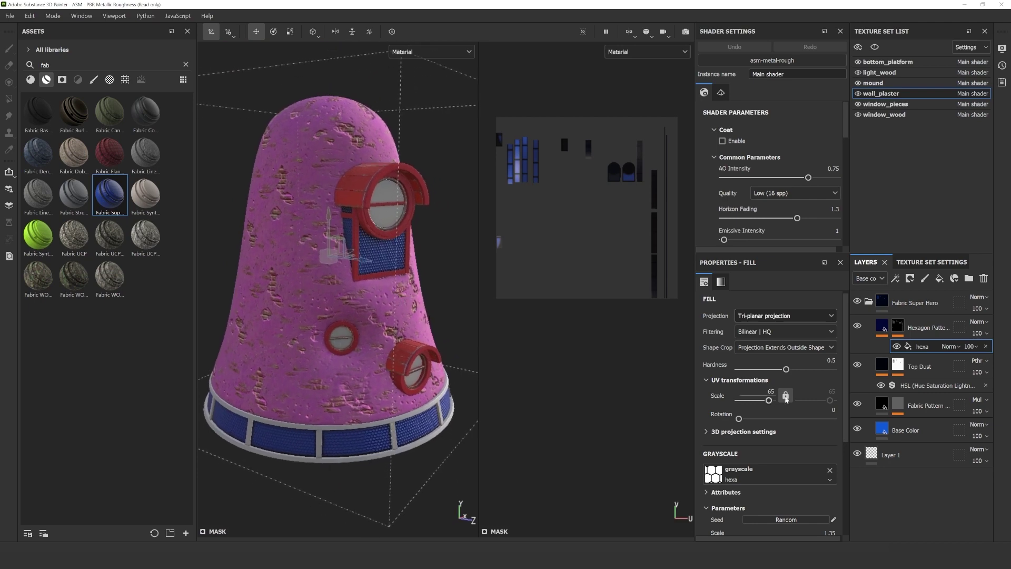
Set the Fabric Super Hero Base Color layer's base color to 3D5A8B and save that color as a swatch
click(881, 430)
scroll(769, 463, down, 3)
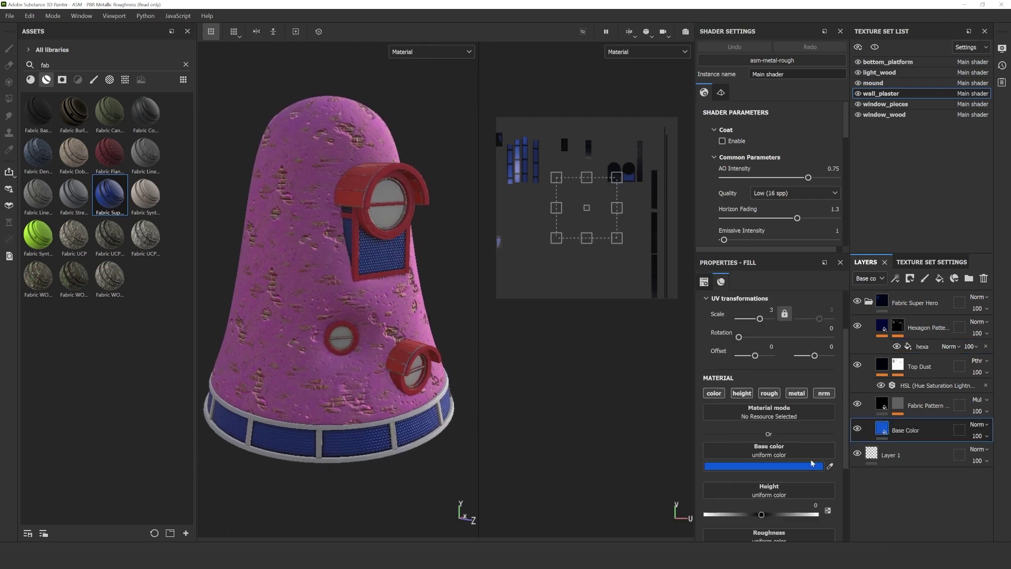
click(753, 435)
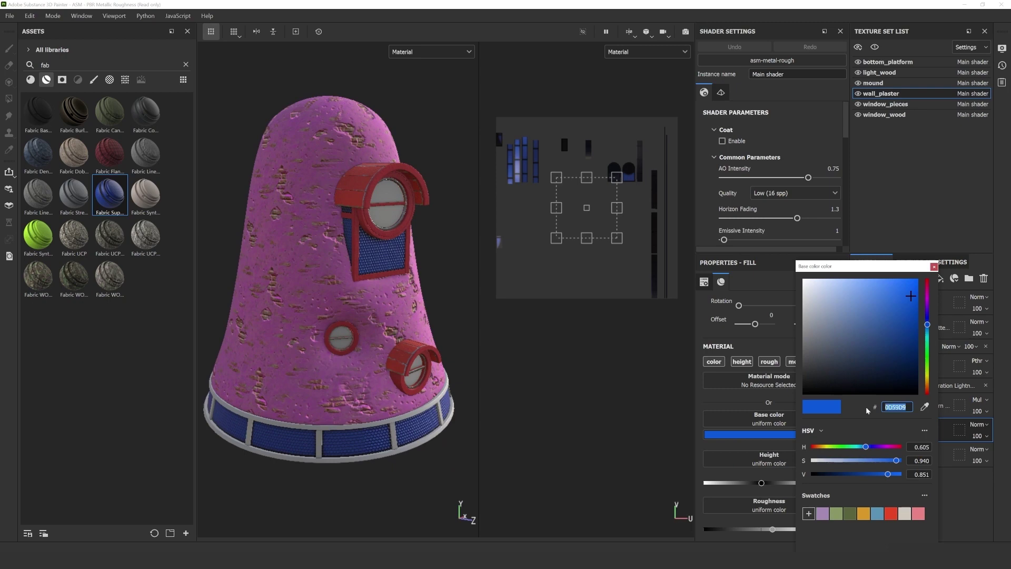
text(3D5A8B)
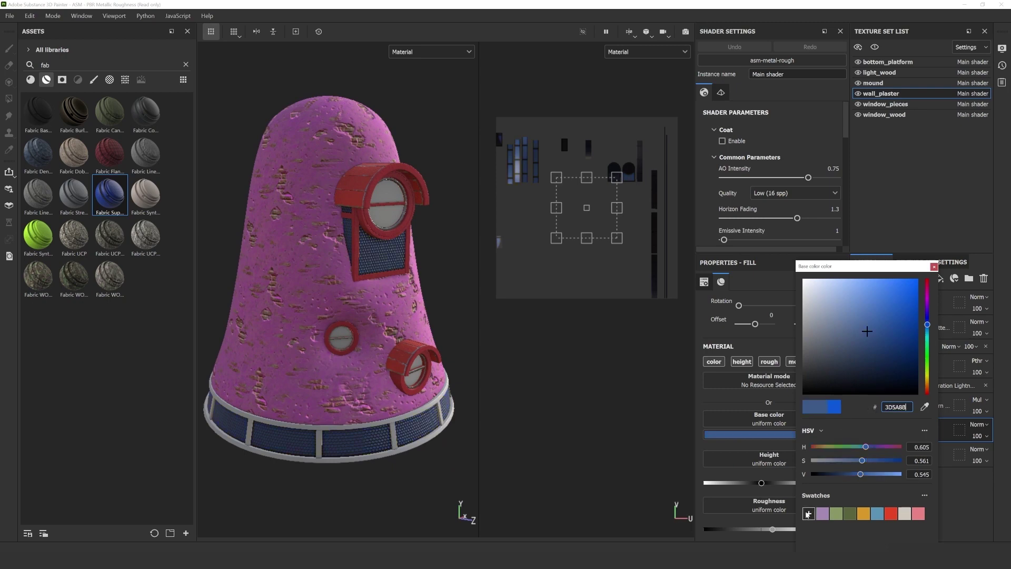
click(809, 513)
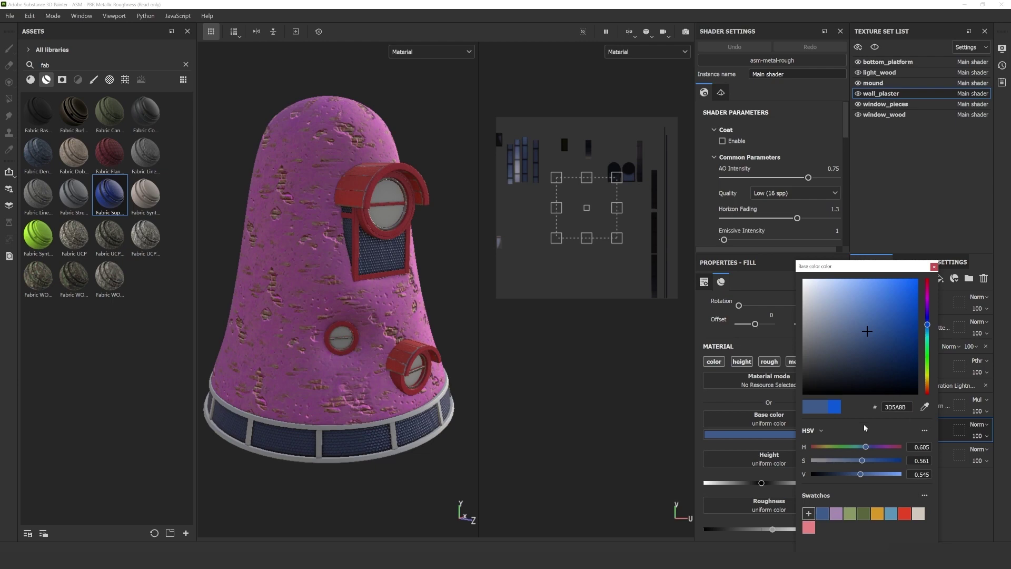
key(Escape)
Instantiate light_wood's Steel Painted folder across texture sets, leaving only bottom_platform selected as the target
right_click(912, 297)
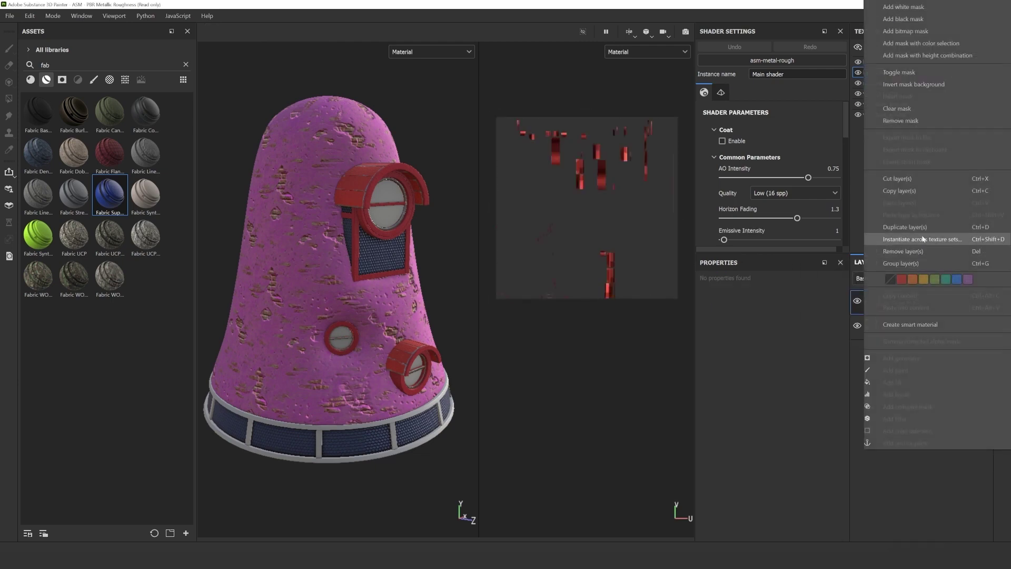
click(887, 457)
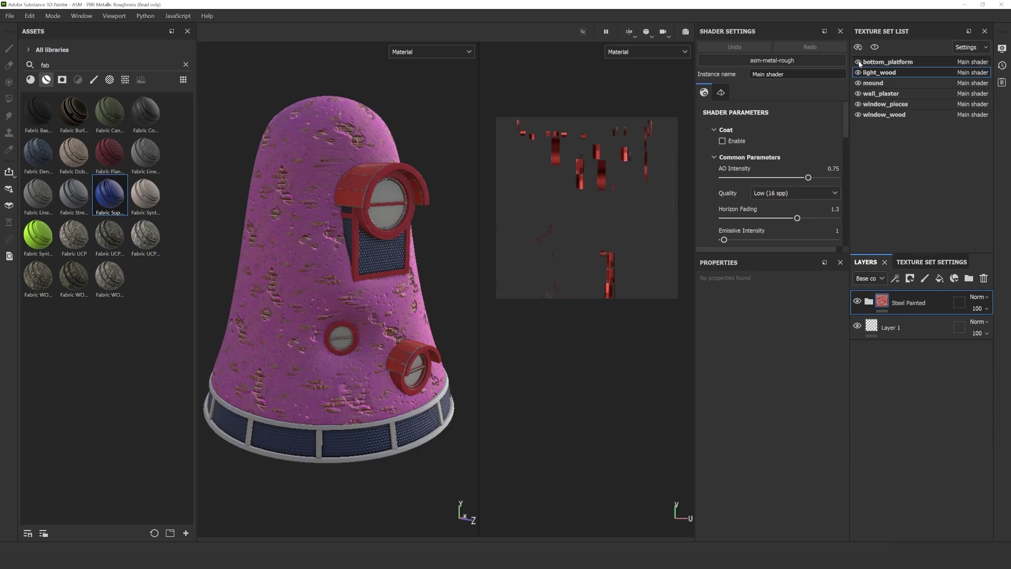
right_click(908, 302)
click(916, 241)
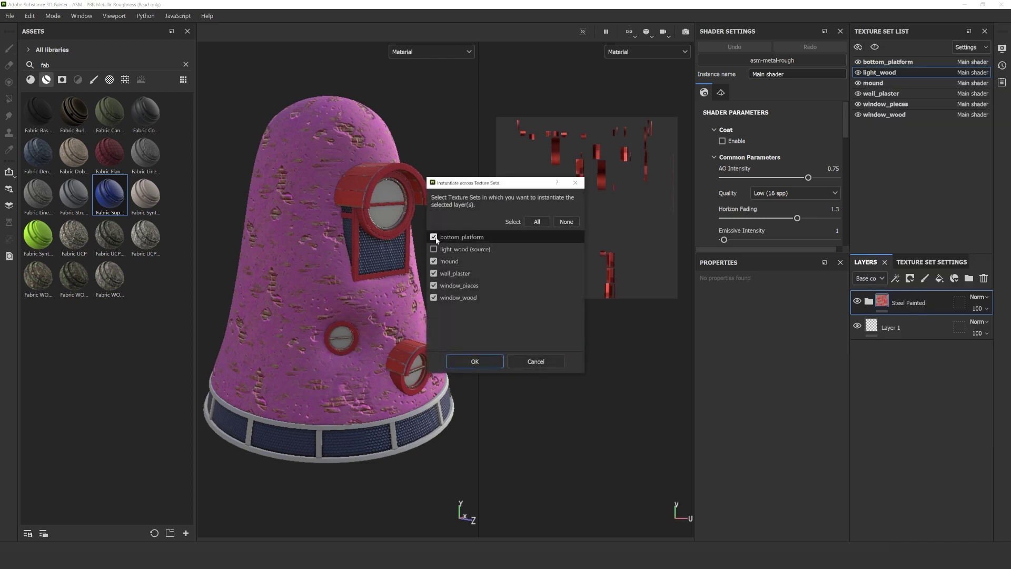
click(433, 261)
click(434, 274)
click(434, 286)
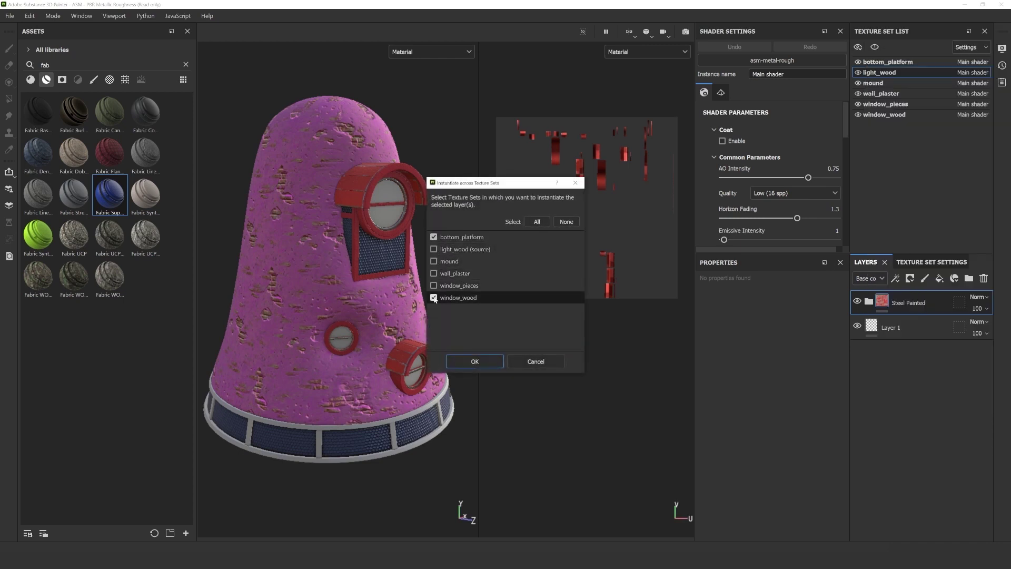
click(433, 298)
click(475, 361)
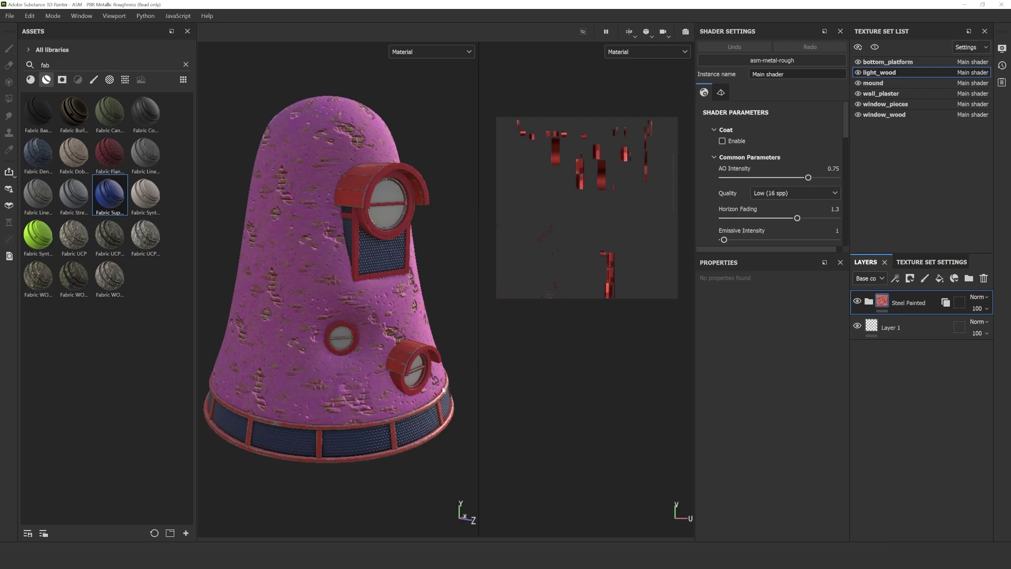
scroll(393, 432, up, 5)
scroll(393, 428, down, 8)
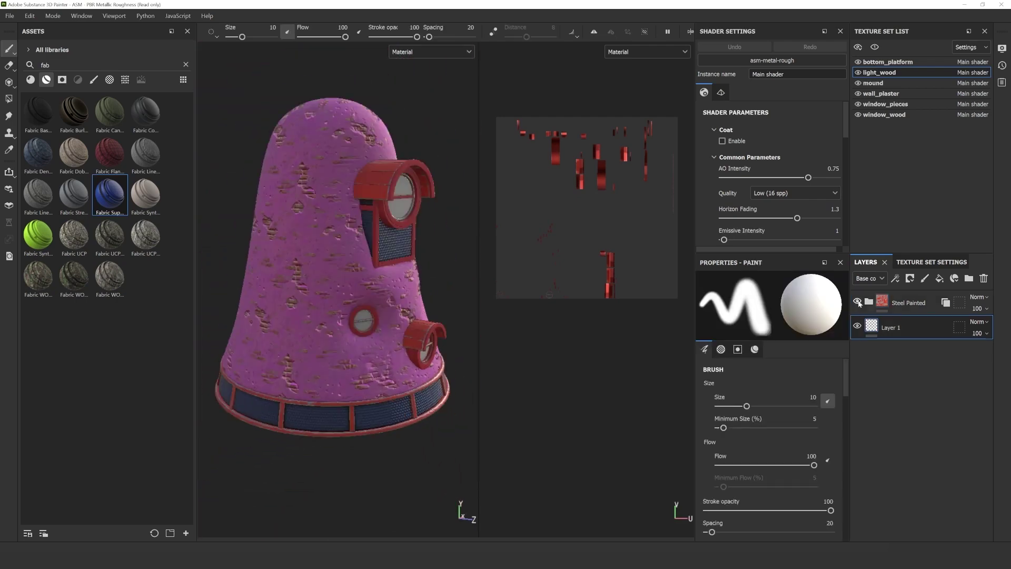
Send the textured house to Substance 3D Stager and skip UV generation on import
click(9, 16)
mouse_move(53, 223)
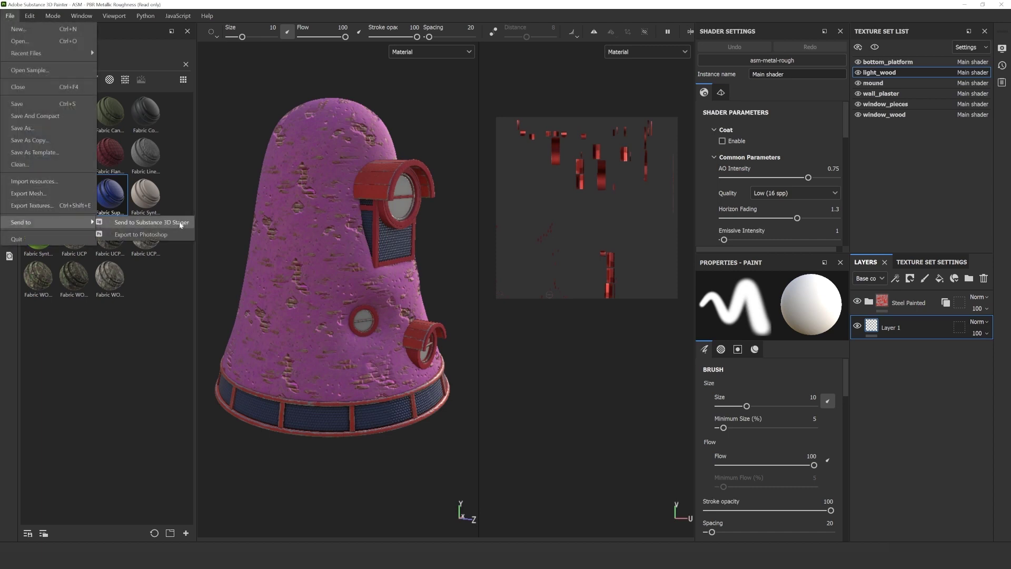
click(181, 224)
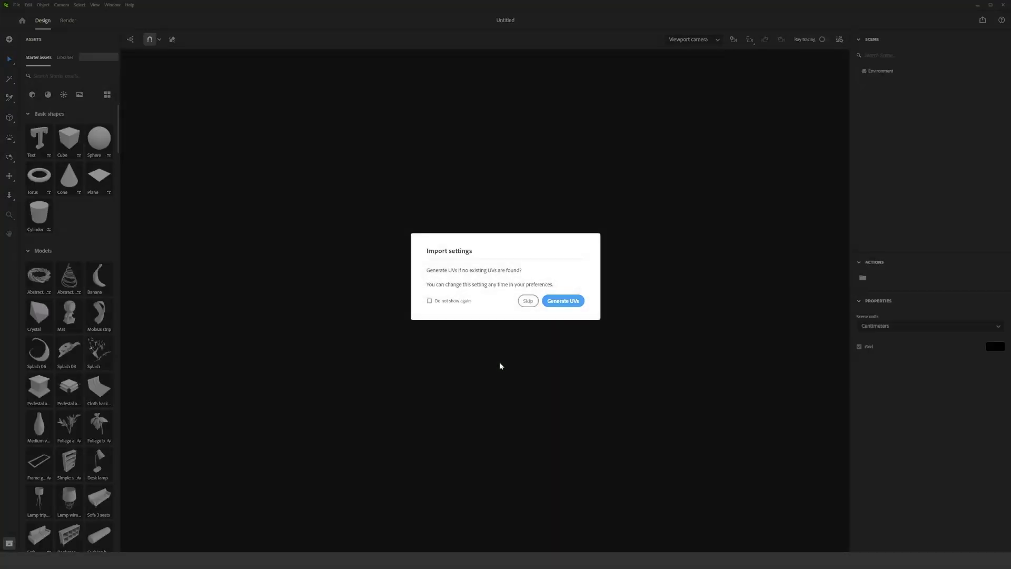
click(528, 302)
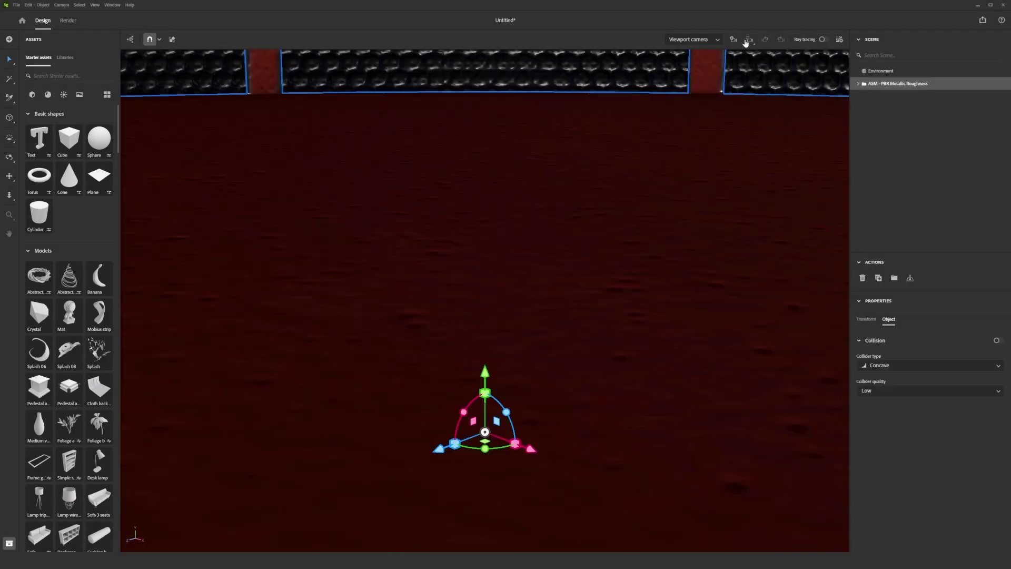
Frame the imported house in the viewport, turn on ray tracing, and deselect the model
click(749, 40)
middle_drag(574, 337, 825, 331)
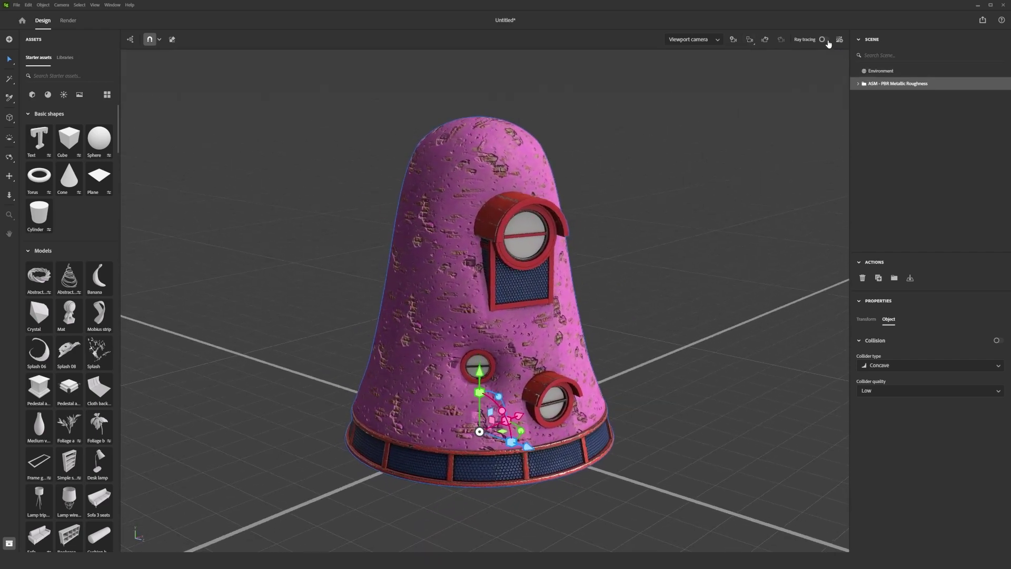
click(794, 112)
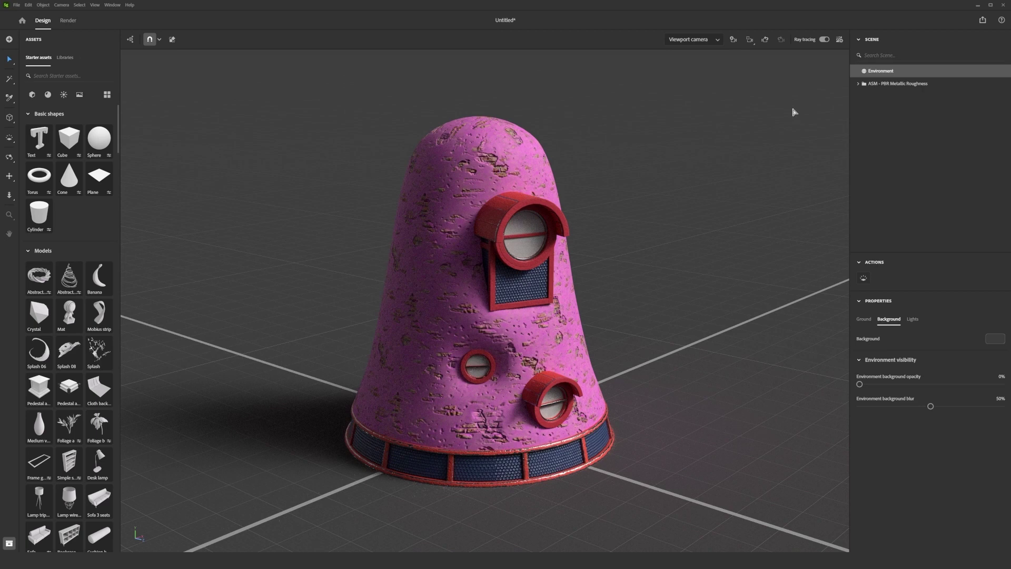
Apply the Glass basic material to the pane of the house's upper round window
click(525, 247)
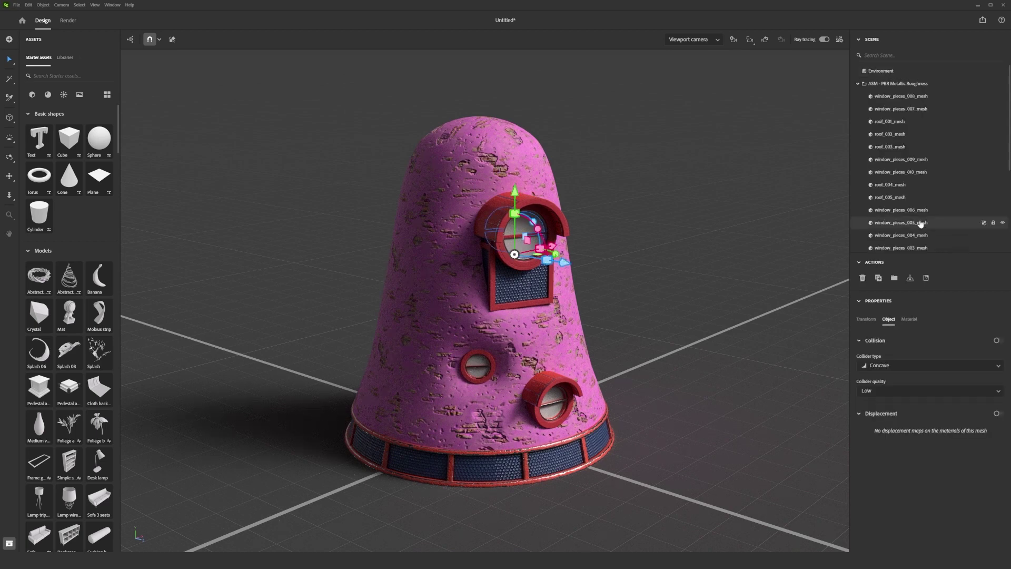
scroll(985, 221, down, 2)
click(47, 94)
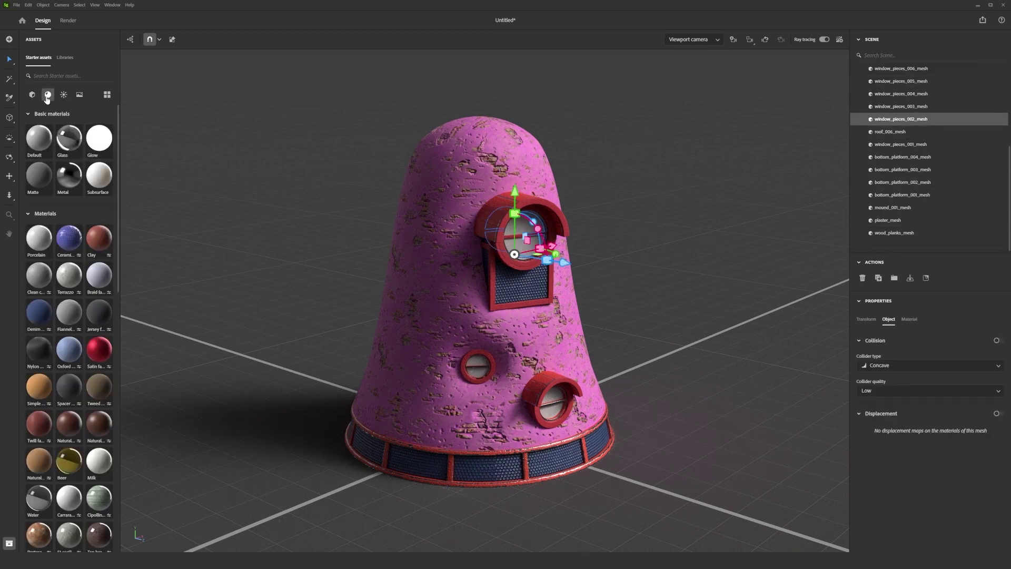
click(69, 148)
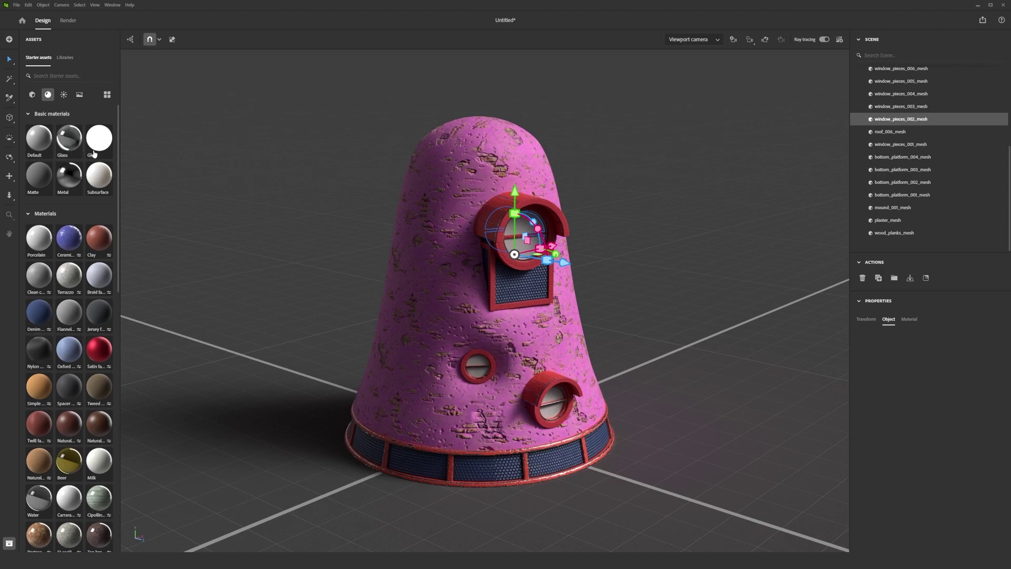
Sample the glass material from the upper window onto the pane of the small round window
click(478, 365)
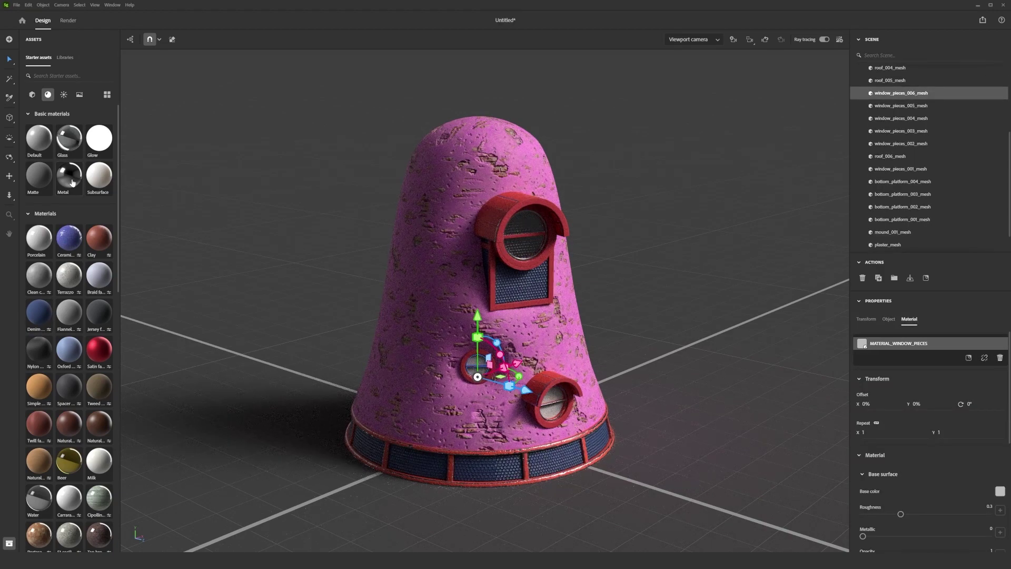
click(9, 97)
click(530, 243)
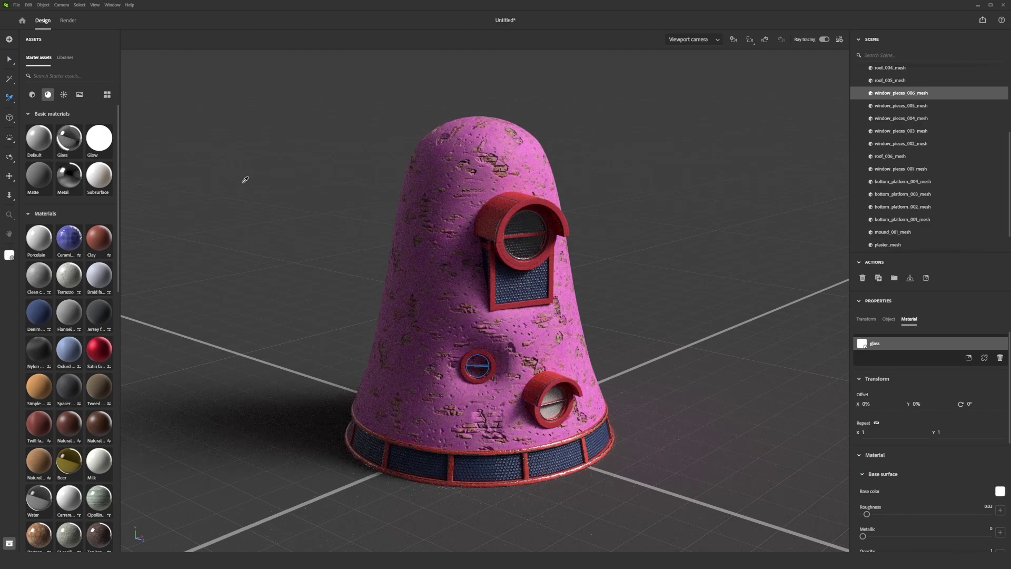
Sample the glass material onto the pane of the lower hooded window
click(9, 59)
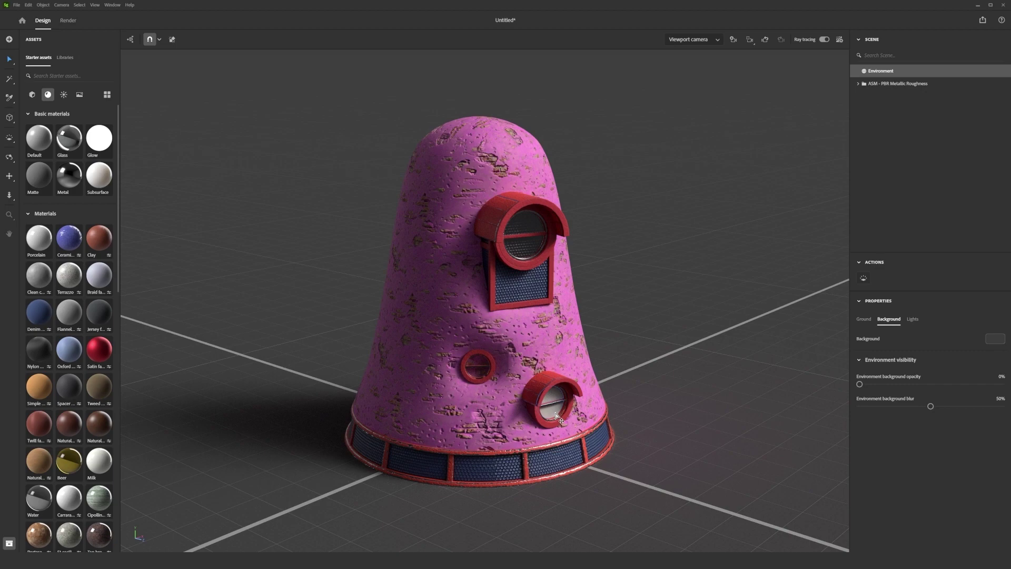
click(557, 416)
click(9, 116)
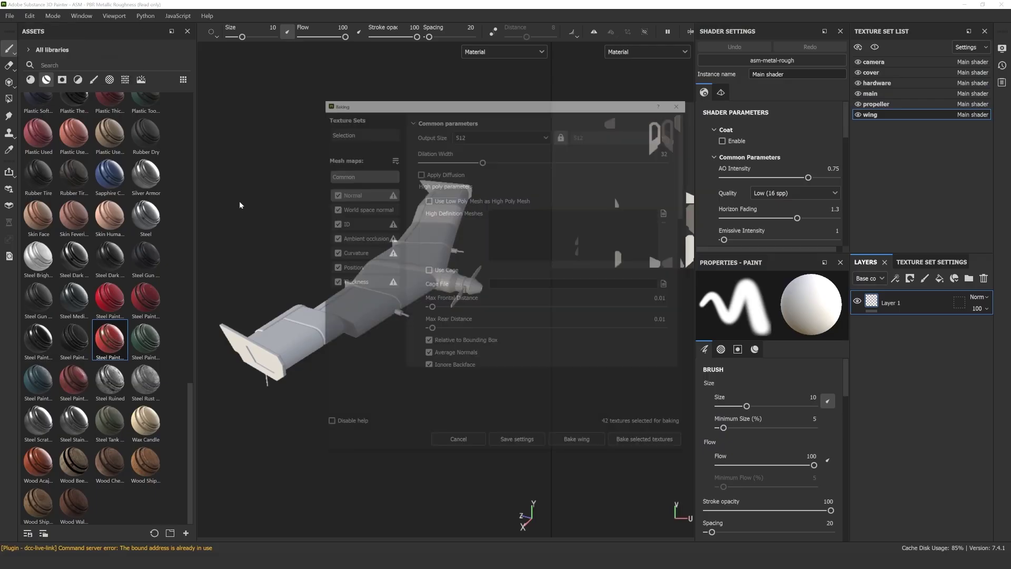
Switch to Substance Painter and bake the aircraft's mesh maps with an output size of 2048
click(500, 134)
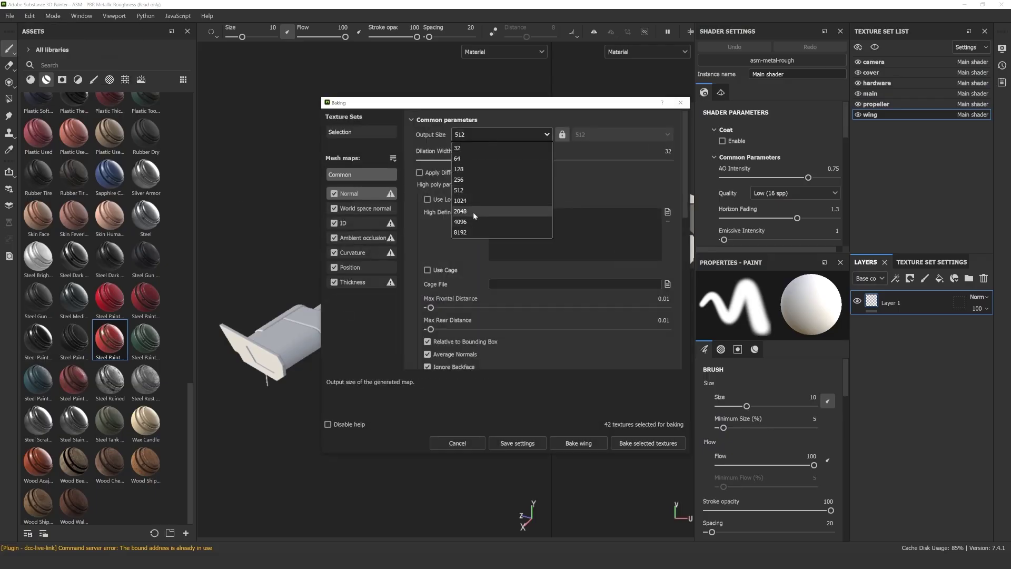
click(473, 212)
scroll(474, 237, down, 5)
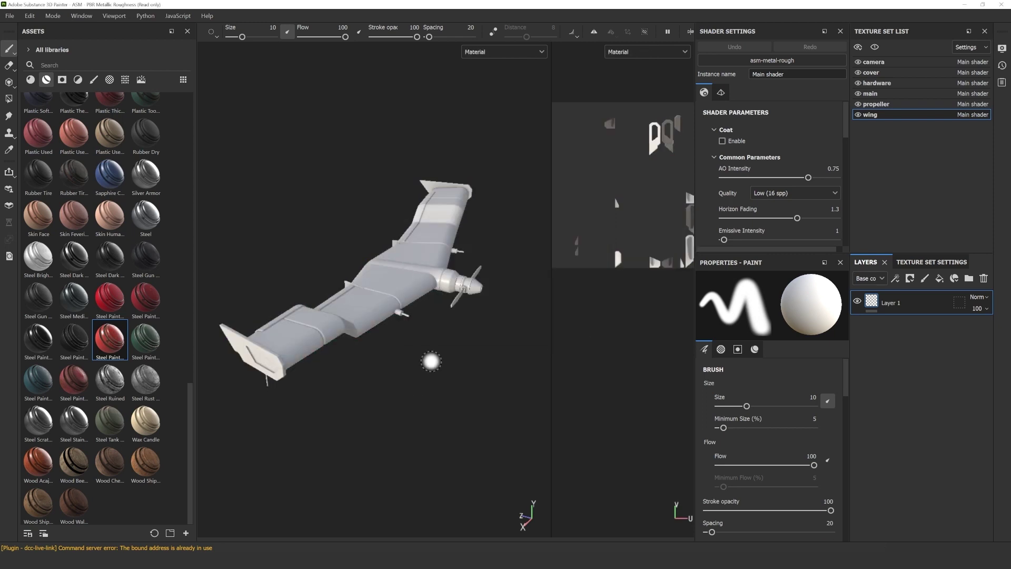
Apply the red Steel Painted Scraped smart material to the wing texture set and expand its layer folder
mouse_move(104, 341)
mouse_down()
mouse_move(176, 365)
mouse_move(265, 361)
mouse_up()
click(869, 301)
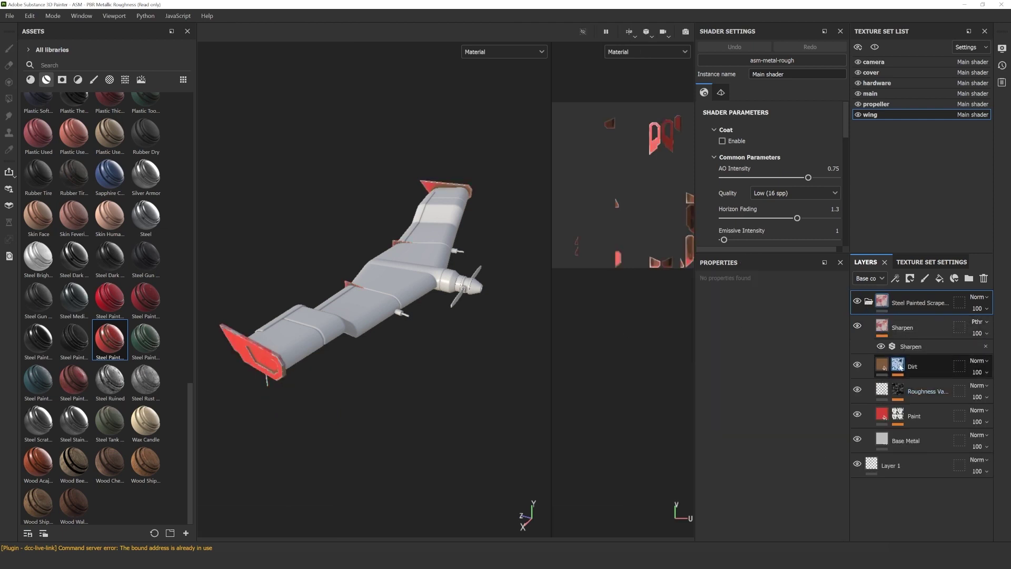
Set the Curvature of the Dirt layer's mask generator to 0.6
click(898, 366)
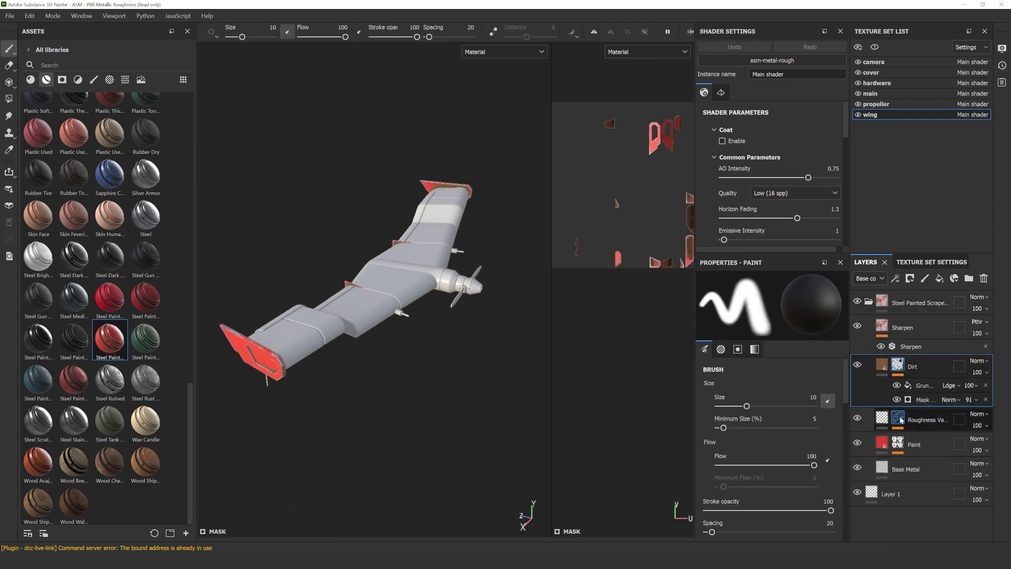
click(926, 401)
scroll(796, 414, down, 3)
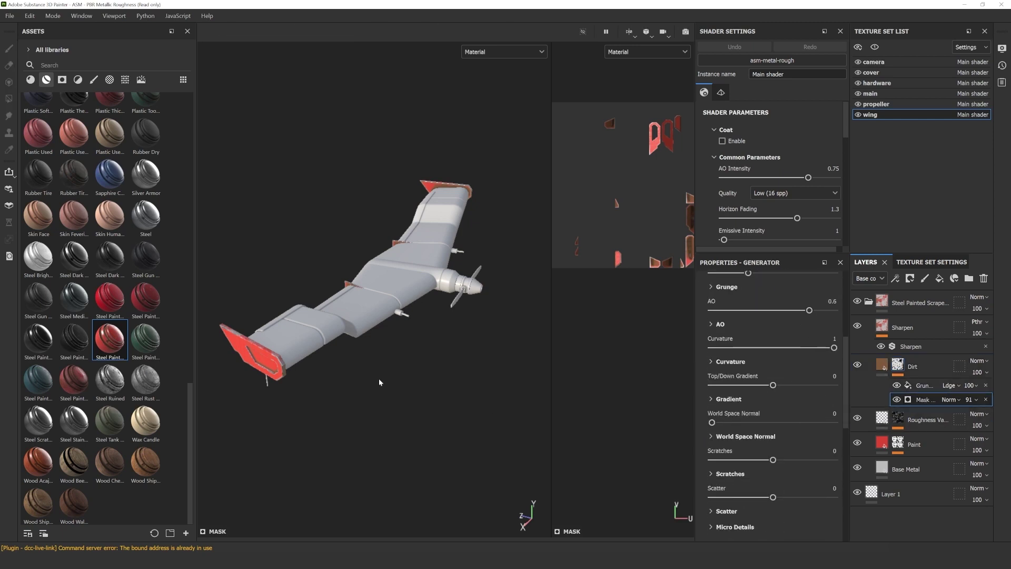
alt+drag(321, 354, 377, 303)
scroll(337, 280, up, 4)
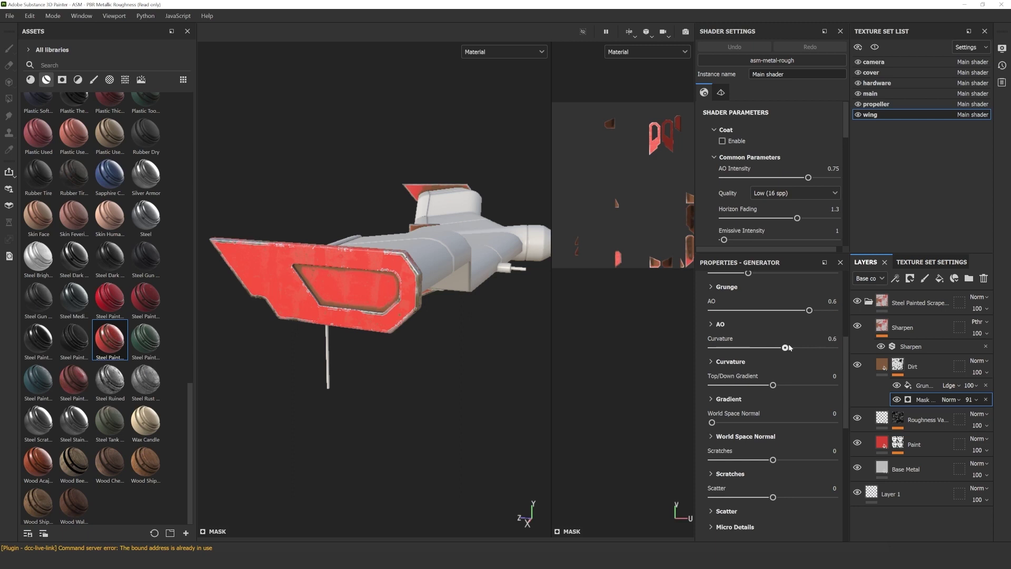
Set the Curvature of the Paint layer's mask generator to 0.87 and inspect the edge wear on the wing
click(898, 420)
click(898, 456)
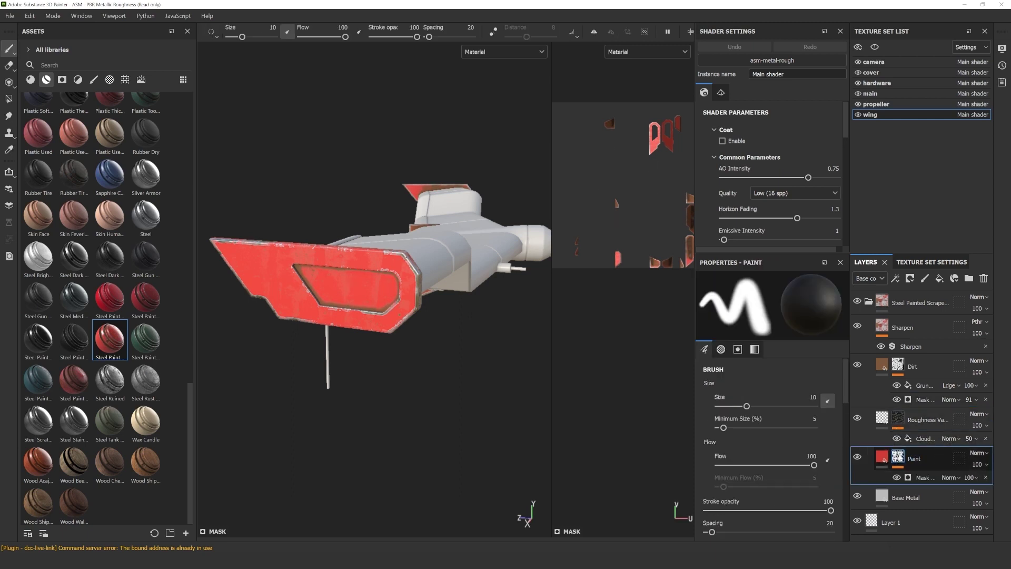
click(922, 478)
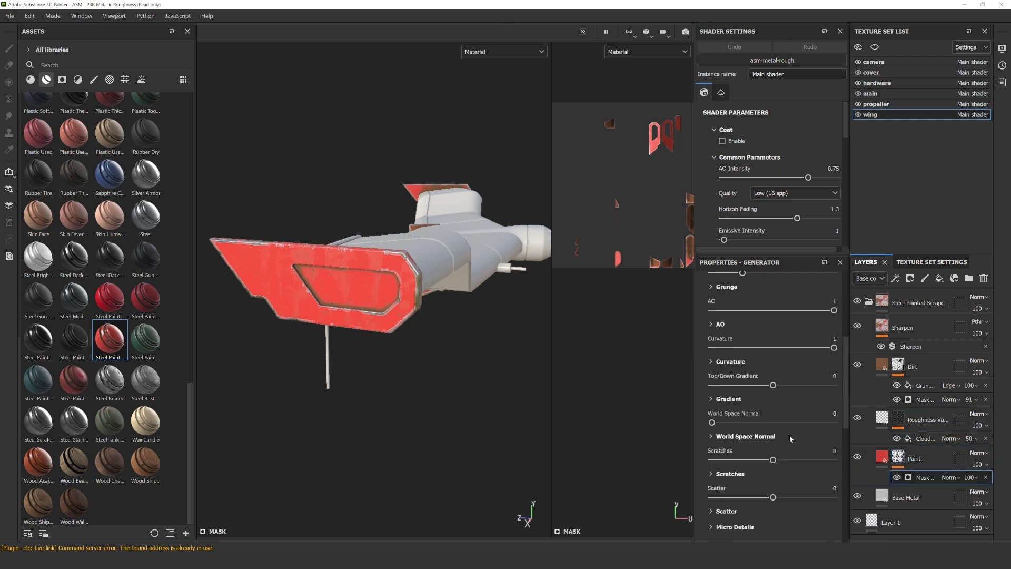
mouse_move(834, 349)
mouse_down()
mouse_move(799, 352)
mouse_move(829, 352)
mouse_up()
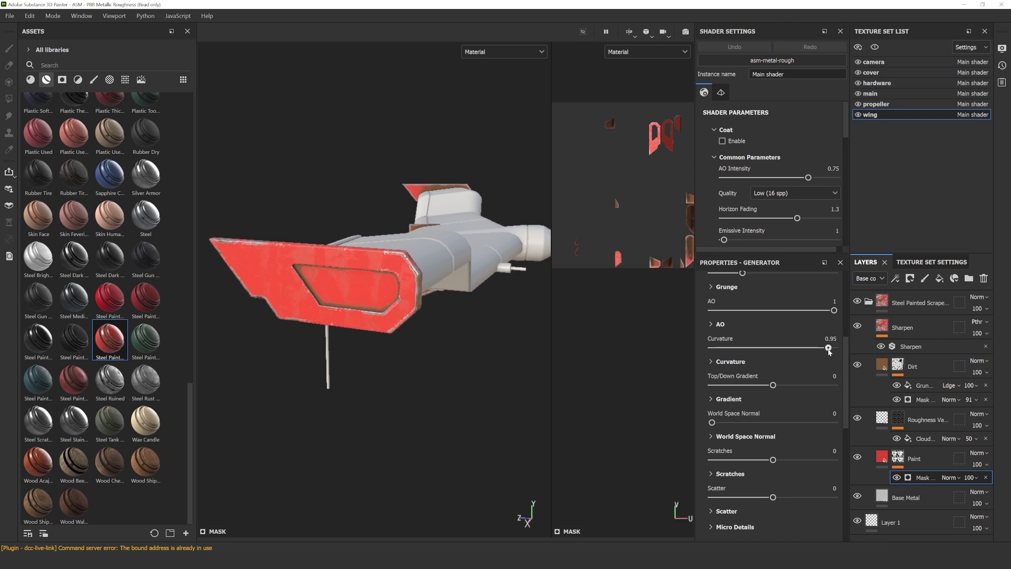
alt+drag(432, 337, 490, 321)
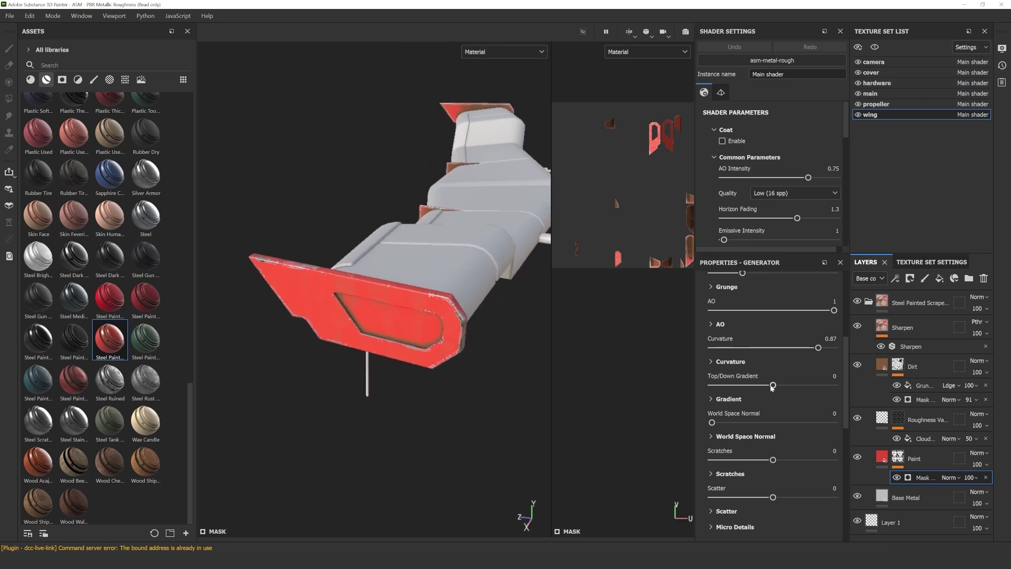
alt+drag(427, 303, 407, 297)
alt+middle_drag(407, 297, 409, 301)
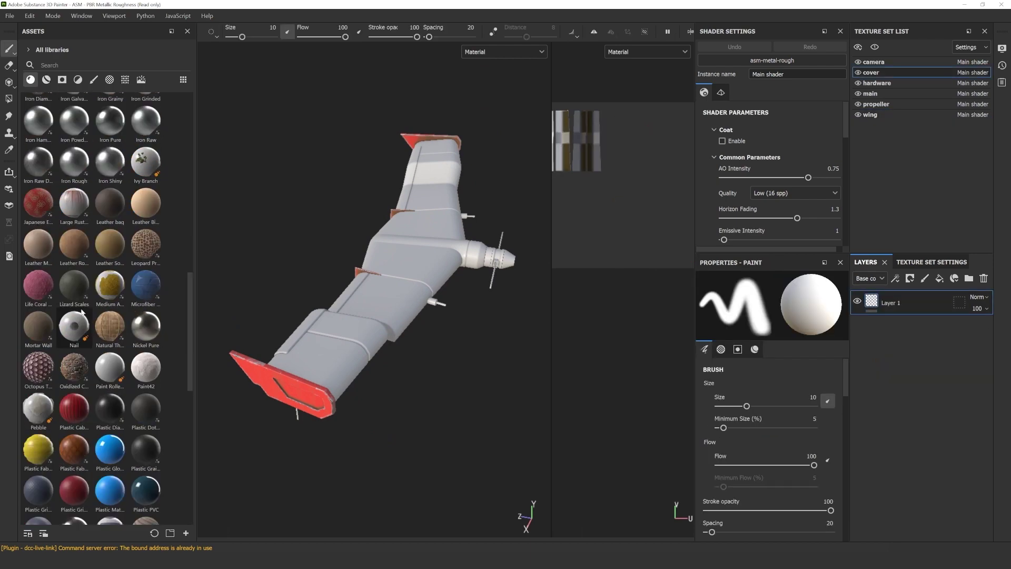
Apply Plastic Matte Pure to the cover texture set and change its base color to 41A1E5
scroll(76, 321, down, 1)
drag(110, 364, 309, 327)
click(778, 533)
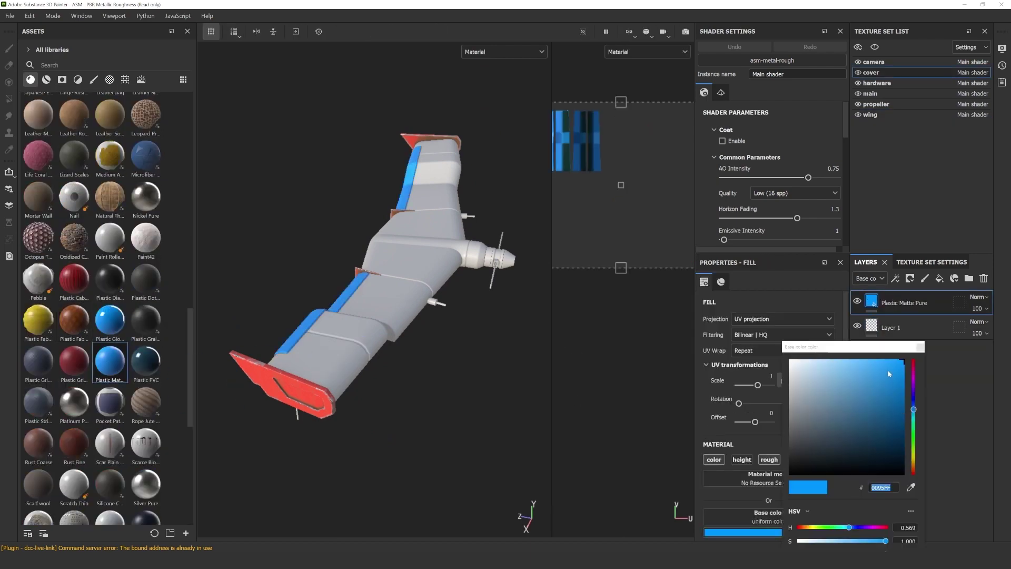
drag(889, 374, 875, 371)
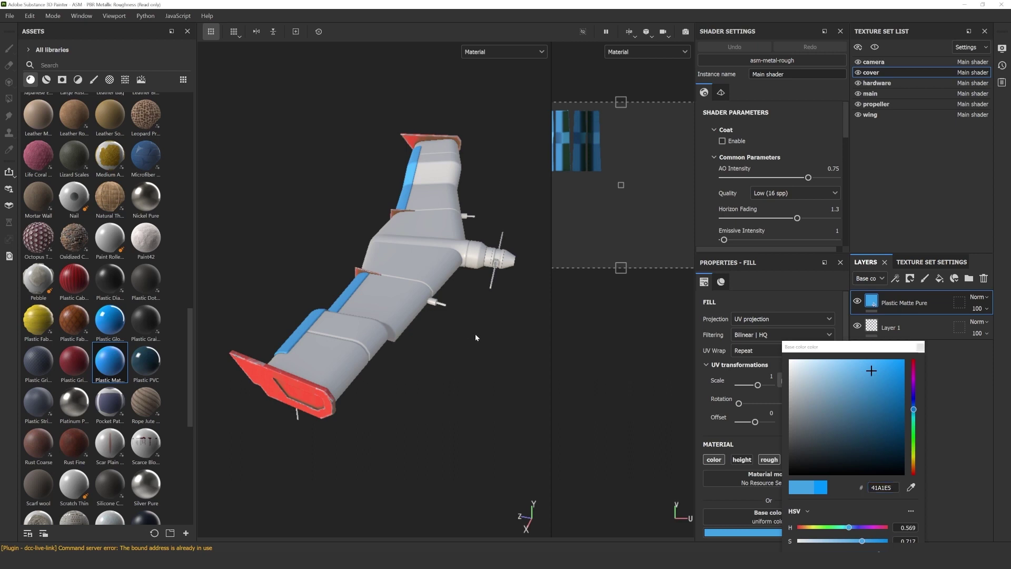
click(920, 347)
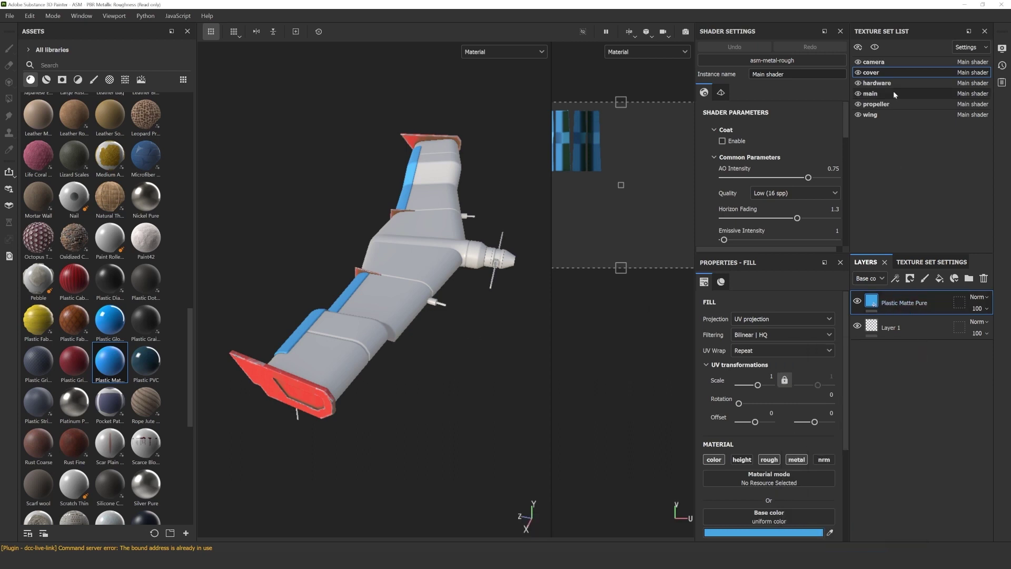
Instantiate the wing's Steel Painted Scraped folder across the camera, hardware and propeller texture sets, excluding cover and main
click(870, 114)
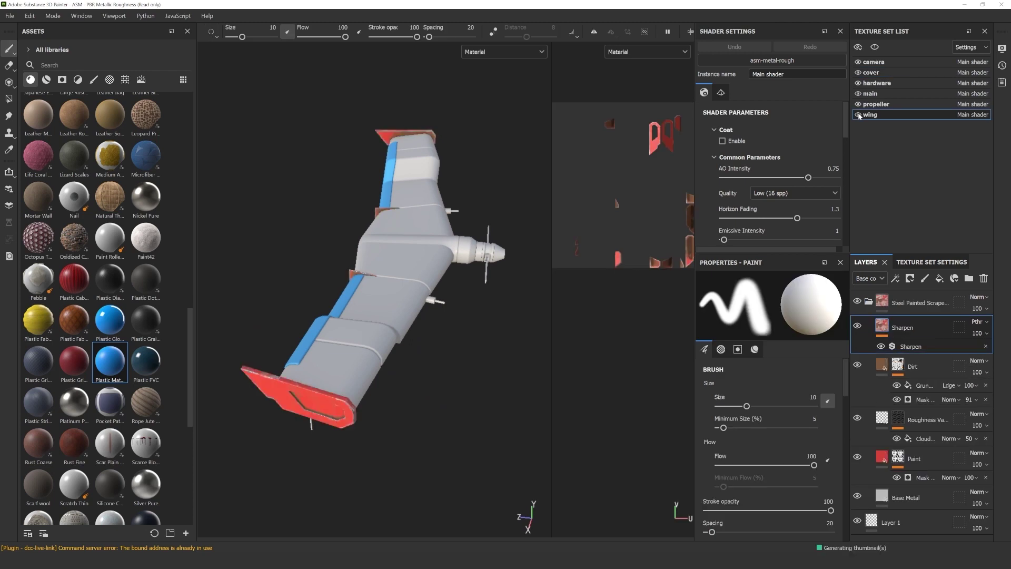
click(869, 302)
right_click(866, 302)
click(920, 240)
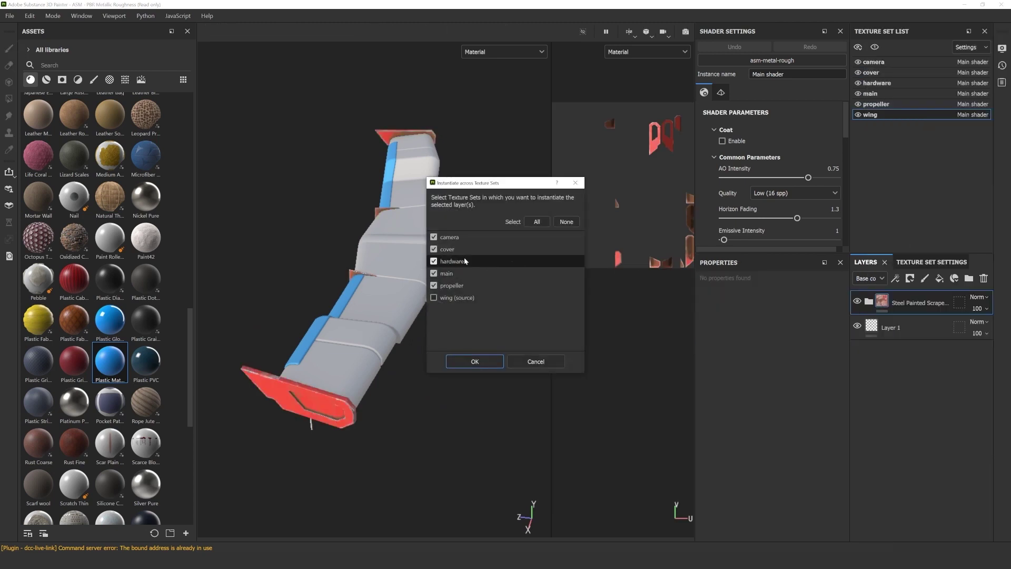
click(434, 250)
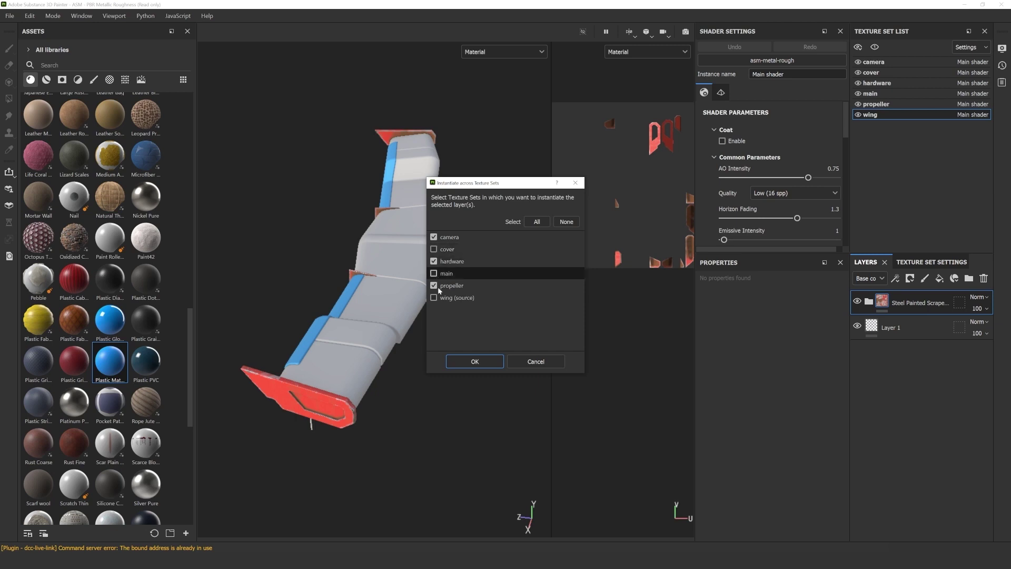
click(475, 361)
alt+drag(472, 359, 451, 317)
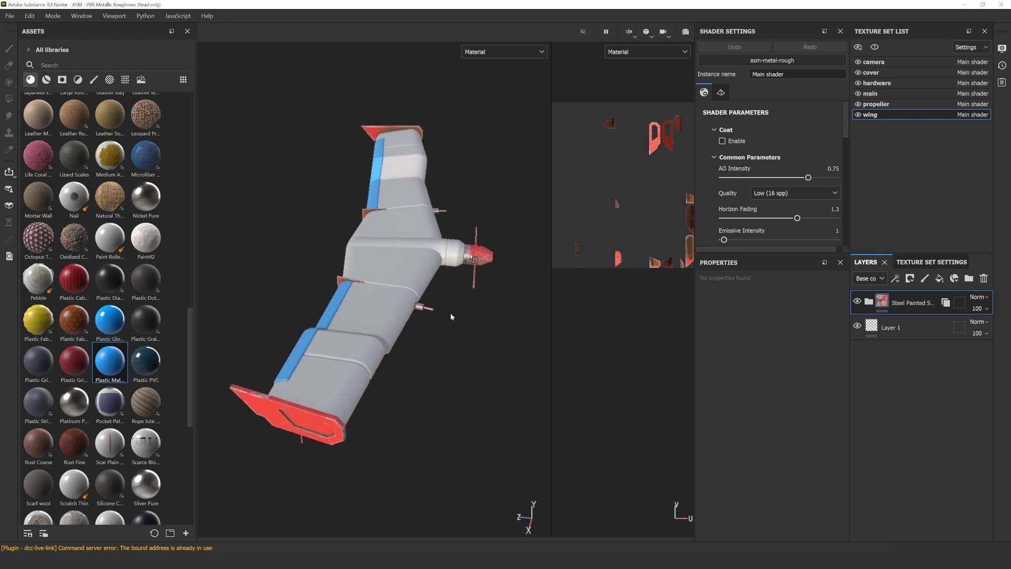
Apply the Plastic Stripes material to the aircraft body in the main texture set
click(890, 93)
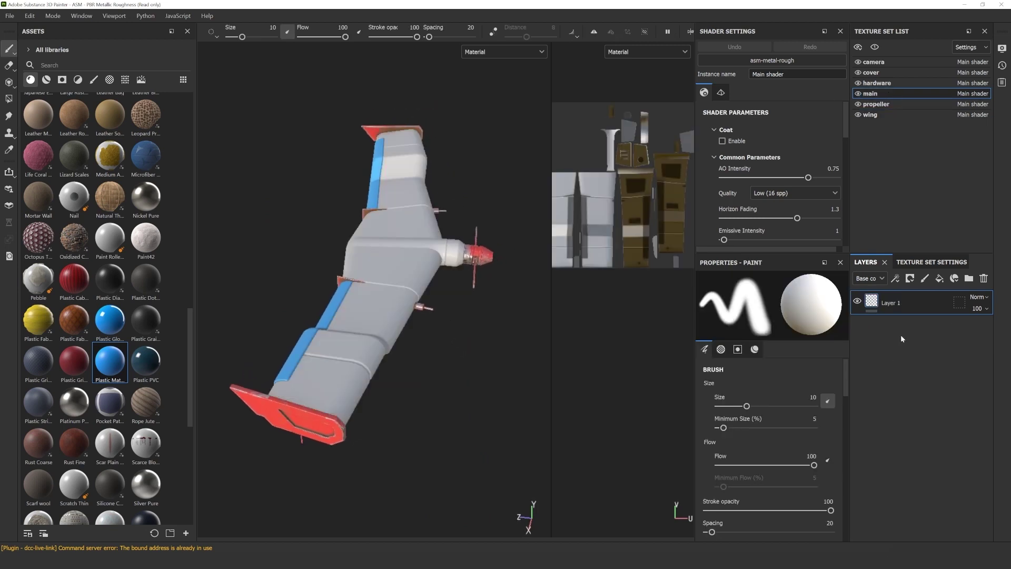
scroll(101, 250, up, 10)
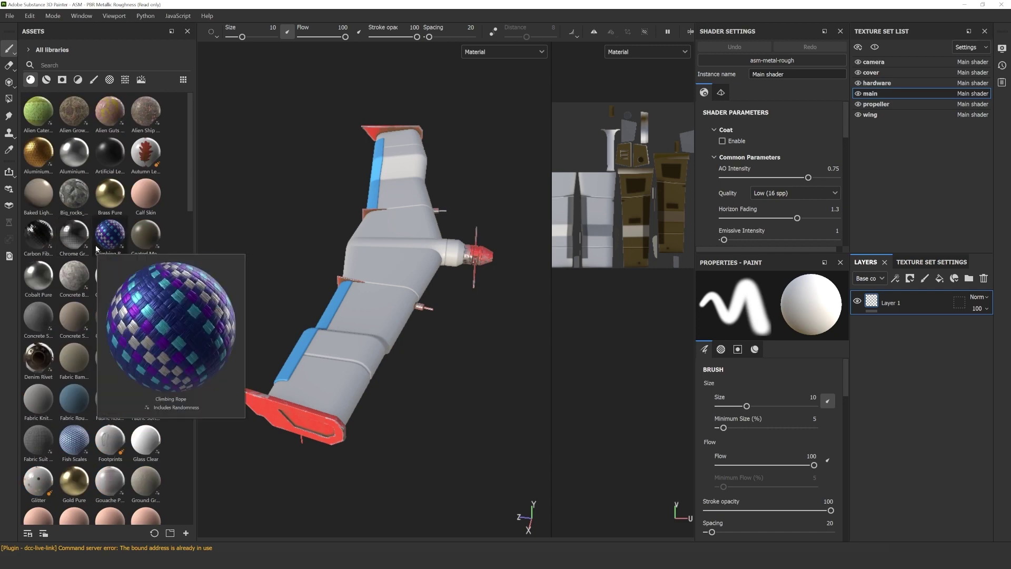
scroll(100, 253, down, 10)
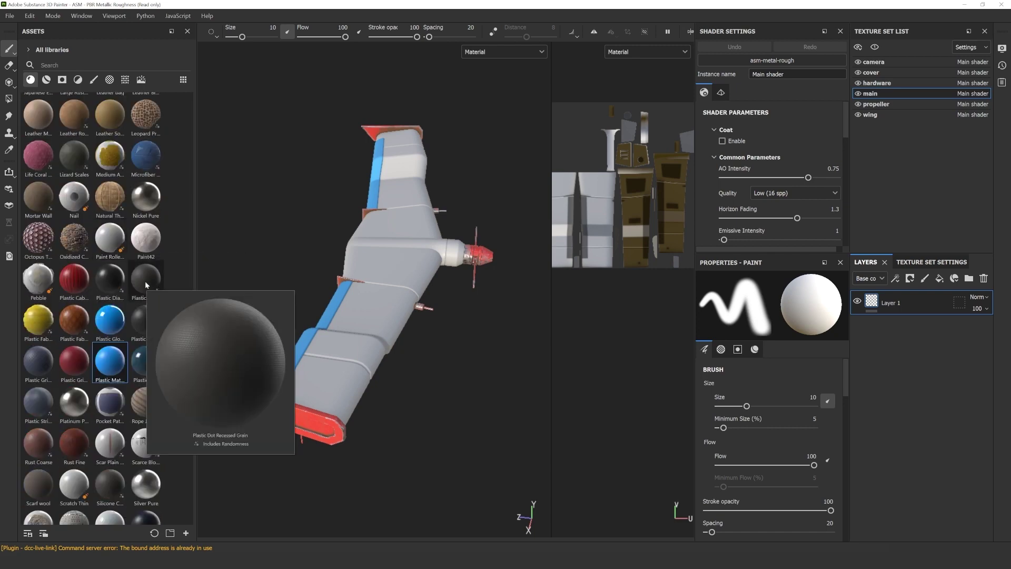
mouse_move(117, 282)
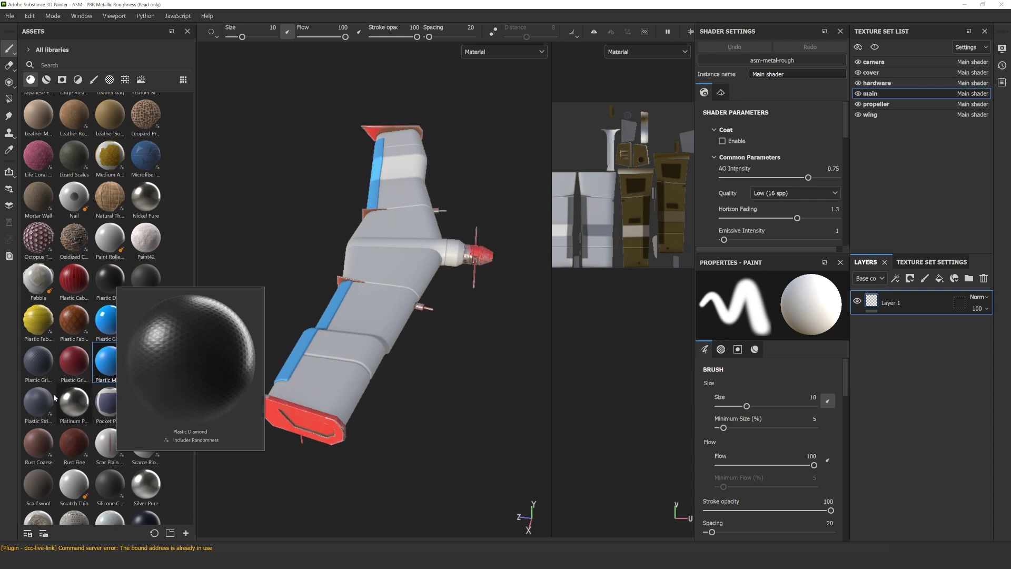
click(41, 406)
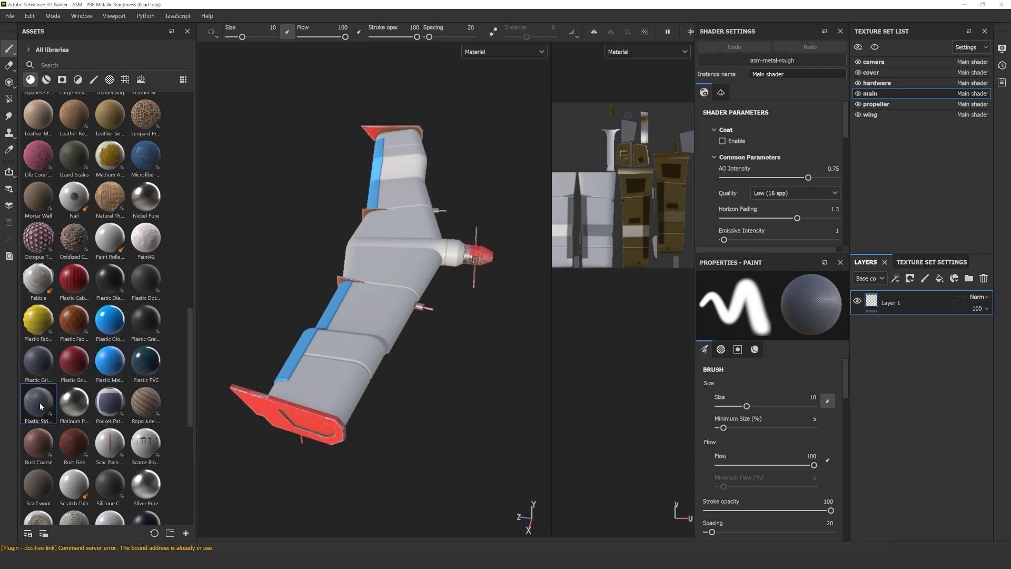
drag(33, 407, 360, 311)
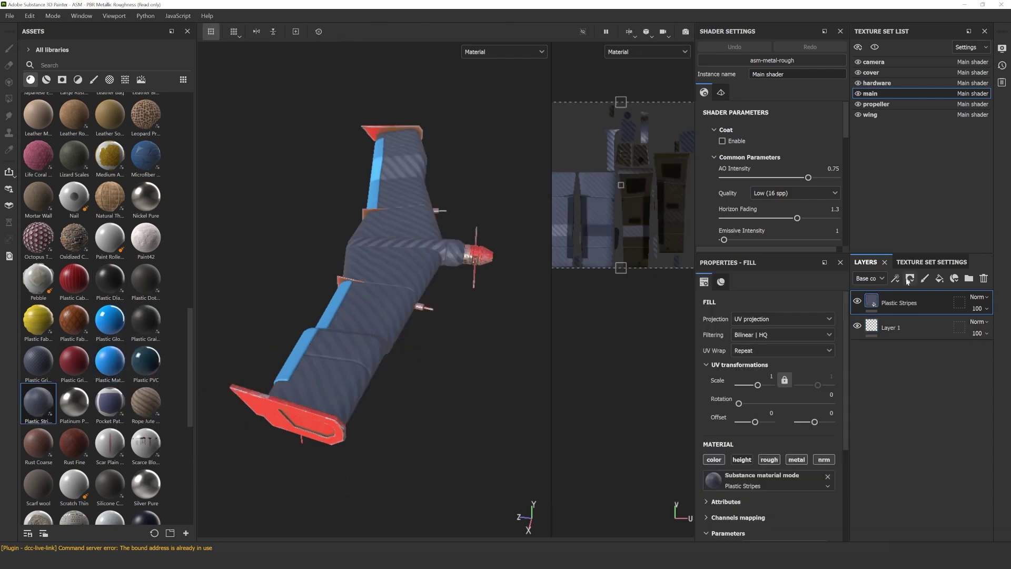
Change the Plastic Stripes color to a warm off-white, using the orange swatch as the starting hue
scroll(781, 439, down, 3)
click(783, 417)
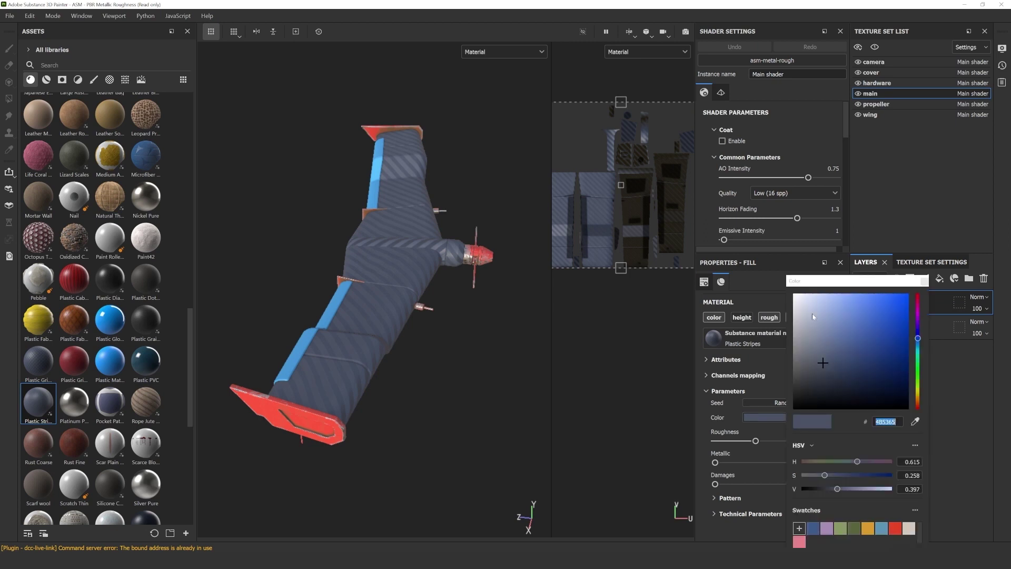
click(802, 307)
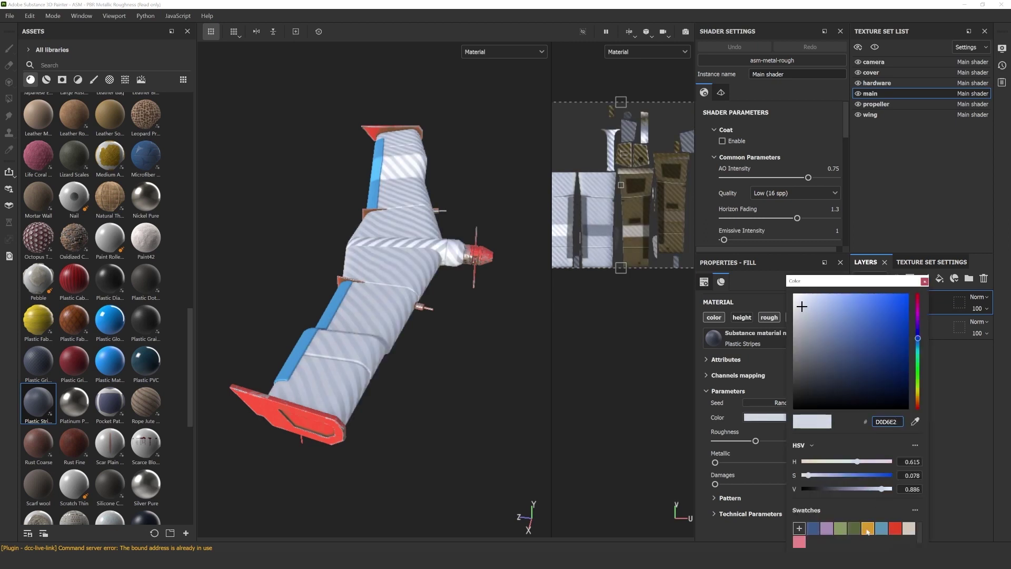
click(867, 528)
click(804, 306)
click(925, 282)
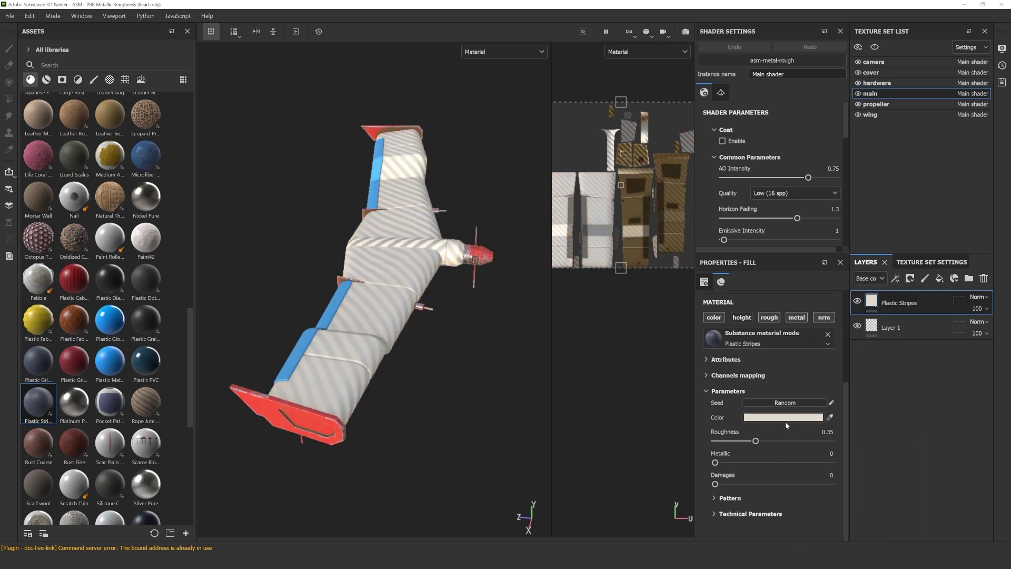
Set the UV scale of the Plastic Stripes layer to 6.86
scroll(785, 420, up, 3)
drag(757, 385, 761, 386)
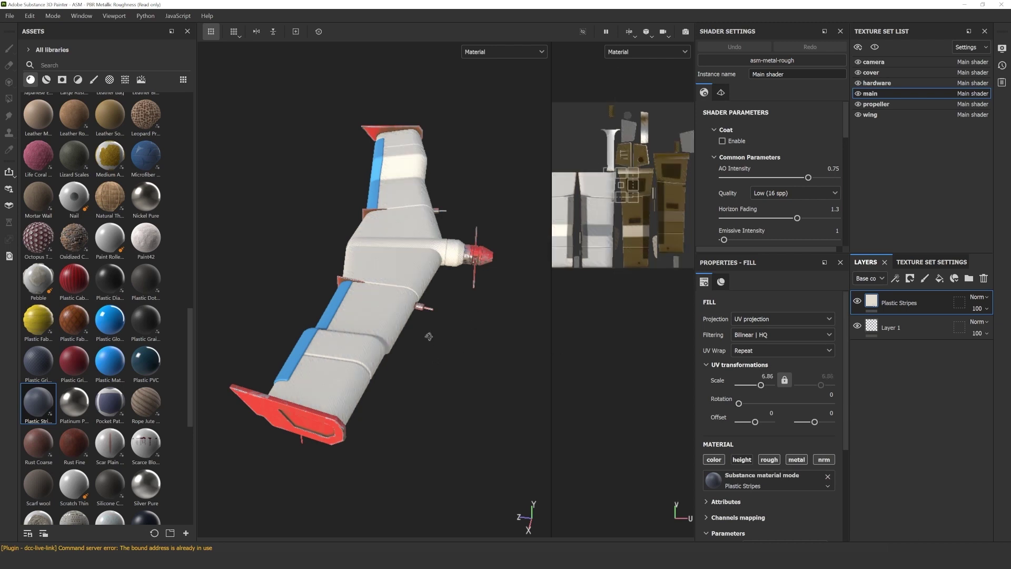
Add a fill layer above Plastic Stripes and set its base color to dark gray, hex 535050
mouse_move(430, 337)
alt+mouse_down()
mouse_move(400, 228)
mouse_move(424, 337)
alt+mouse_up()
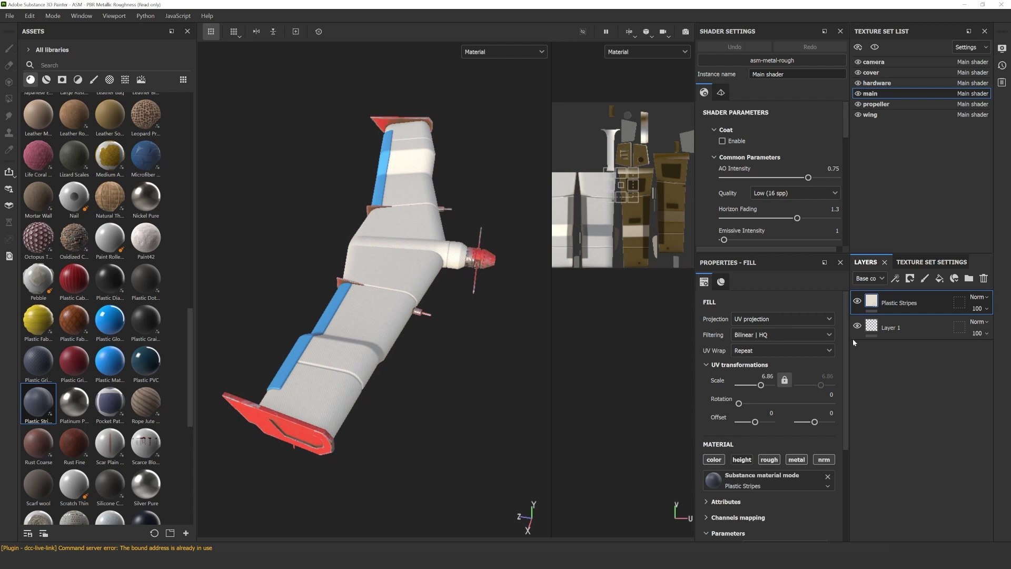
click(940, 279)
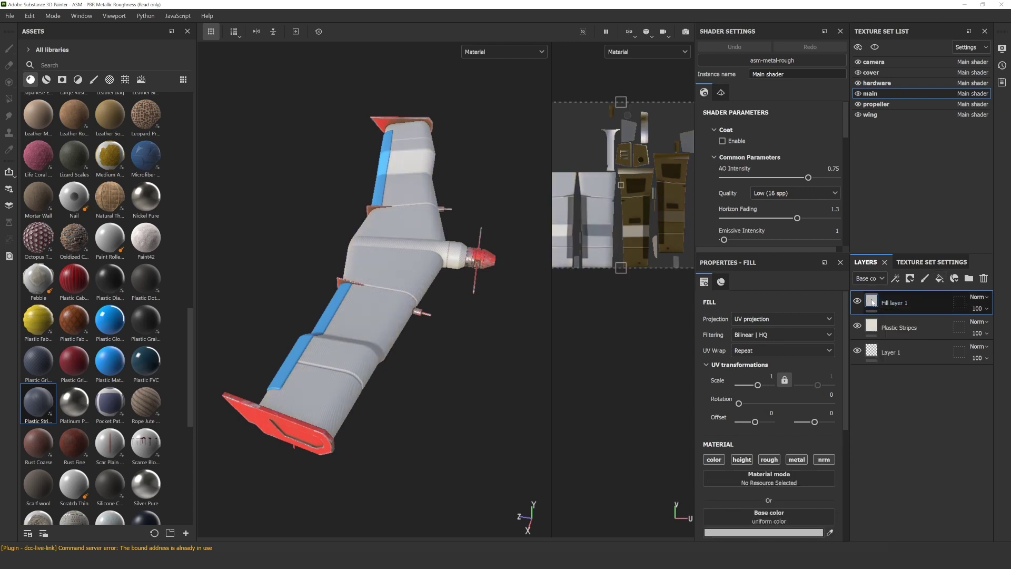
scroll(785, 474, down, 2)
click(785, 474)
click(798, 368)
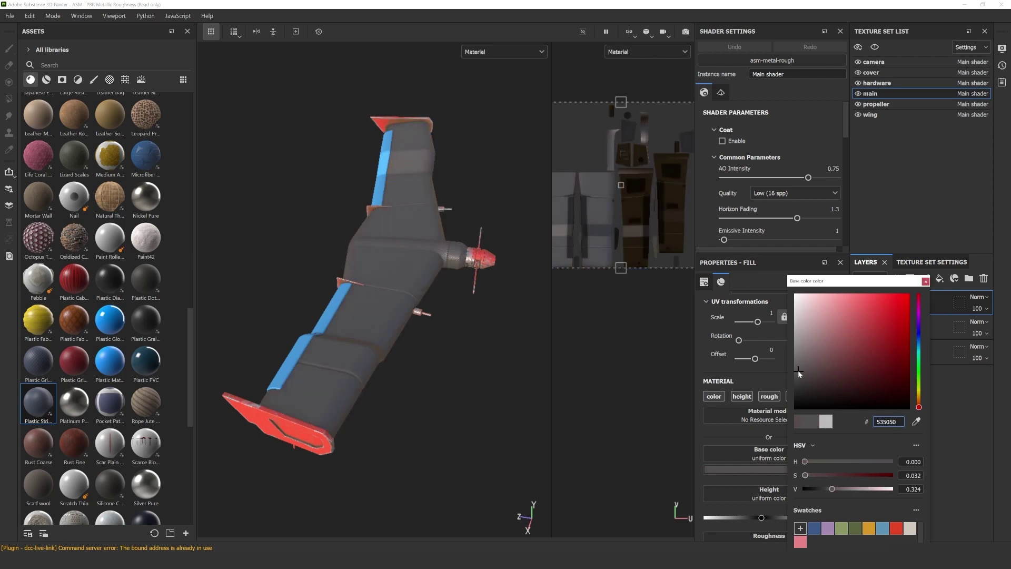
click(925, 282)
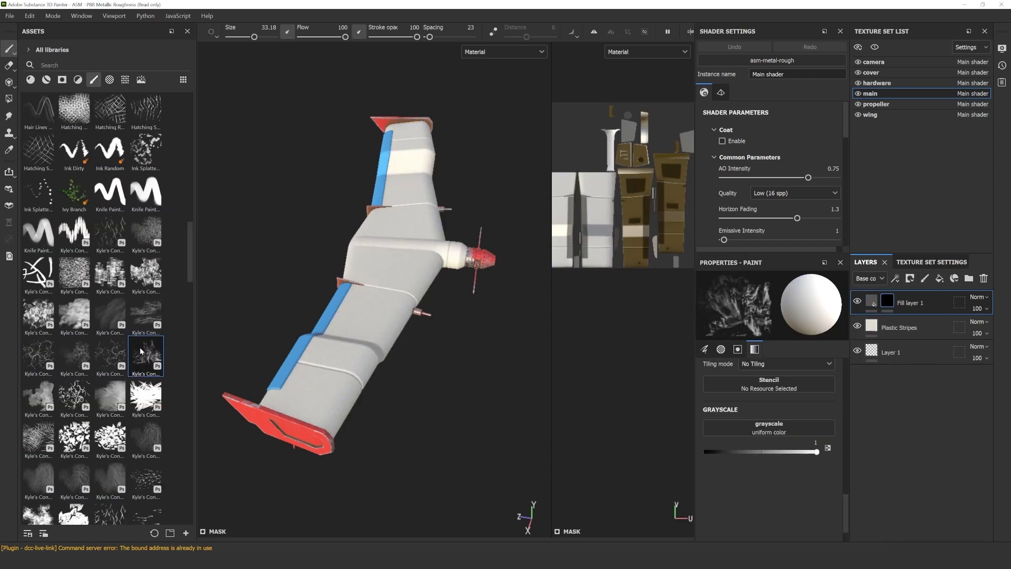
Paint grungy smudges over the wing's upper surface in the dark fill's black mask with a Kyle's textured brush, and set layer opacity to 18
mouse_move(337, 365)
mouse_down()
mouse_move(329, 390)
mouse_move(337, 368)
mouse_up()
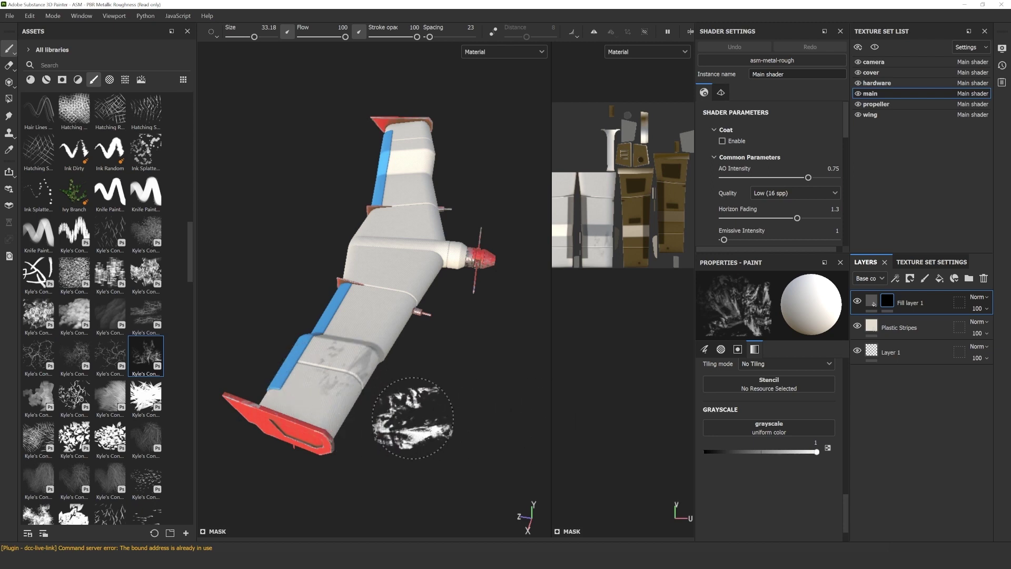
mouse_move(363, 419)
mouse_down()
mouse_move(305, 413)
mouse_move(296, 402)
mouse_move(337, 422)
mouse_up()
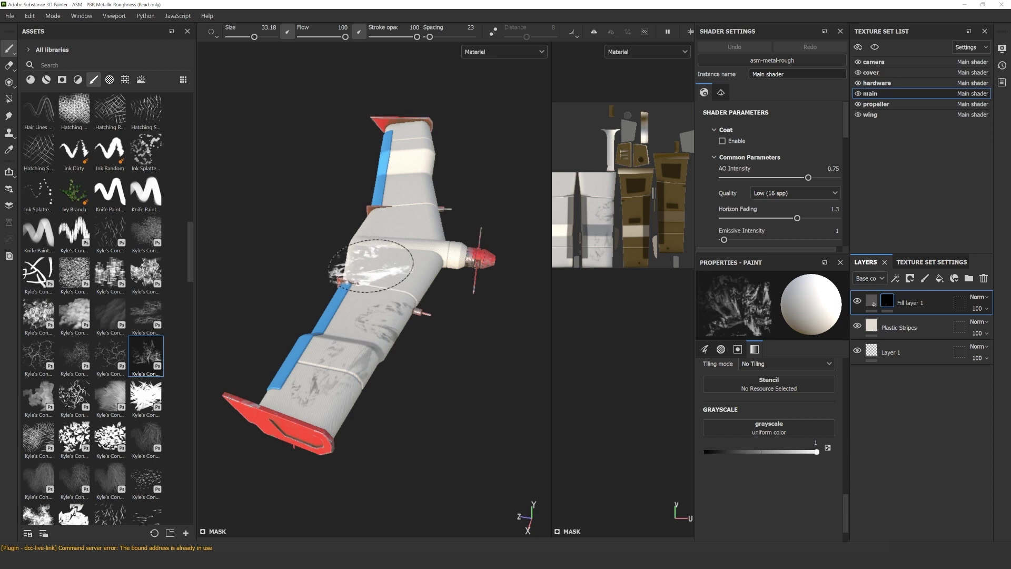
mouse_move(413, 303)
mouse_down()
mouse_move(395, 258)
mouse_move(400, 150)
mouse_up()
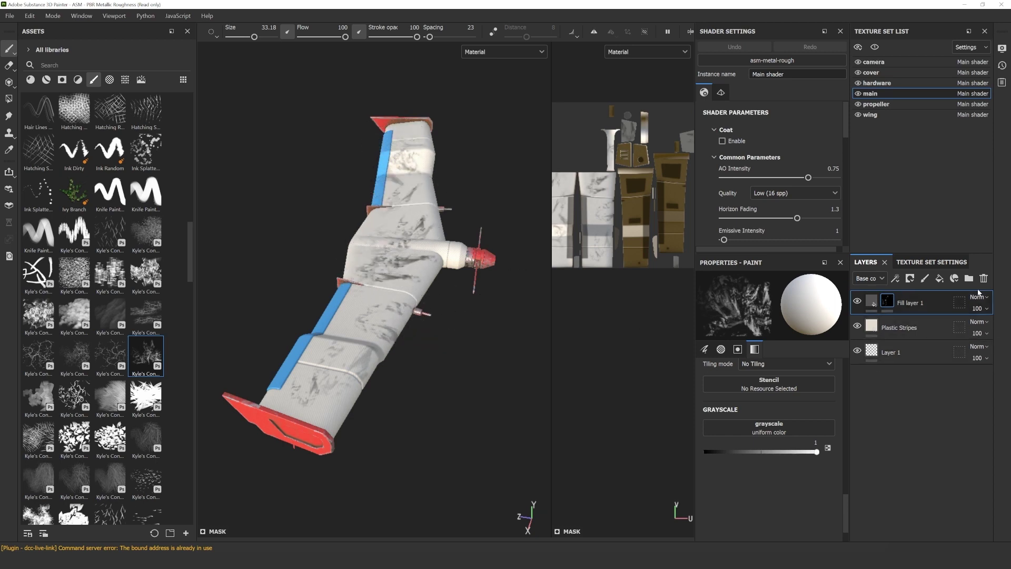
click(967, 329)
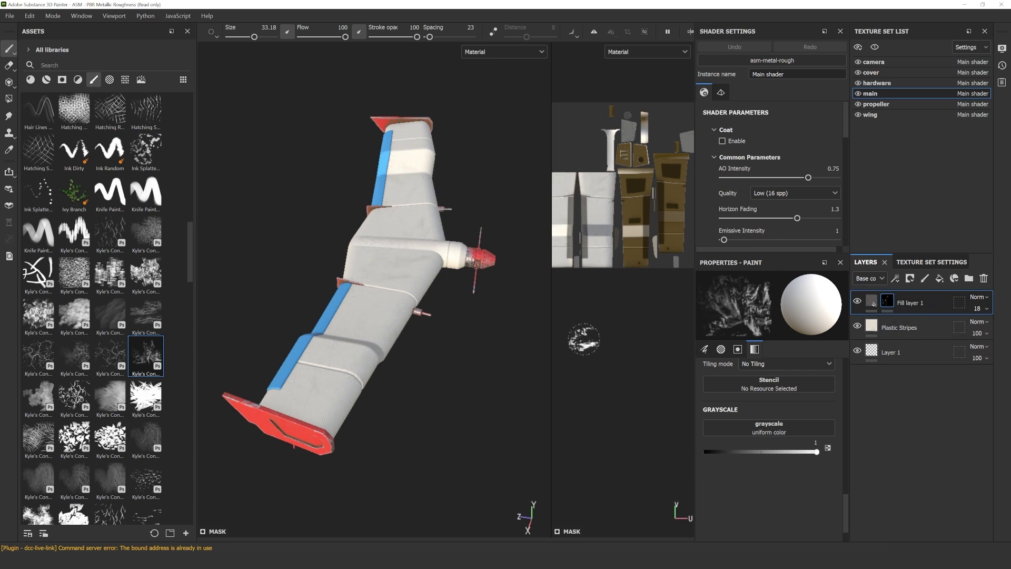
Extend the faint dark grunge over the aircraft's underside and the remaining upper areas with the same textured brush
mouse_move(451, 402)
alt+mouse_down()
mouse_move(390, 203)
mouse_move(338, 180)
mouse_move(308, 196)
alt+mouse_up()
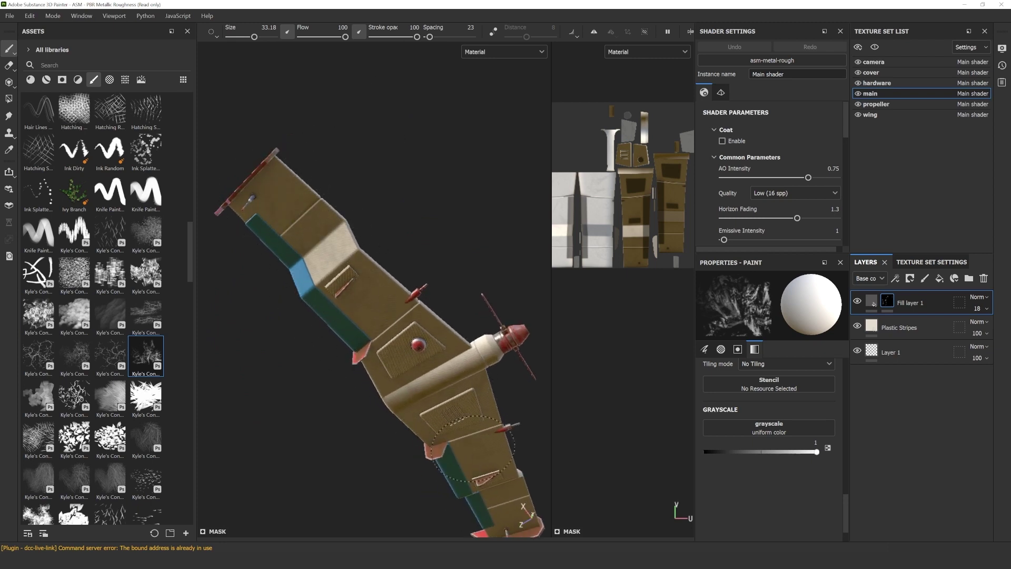
mouse_move(450, 316)
alt+mouse_down()
mouse_move(366, 165)
mouse_move(403, 369)
mouse_move(395, 336)
mouse_move(361, 417)
alt+mouse_up()
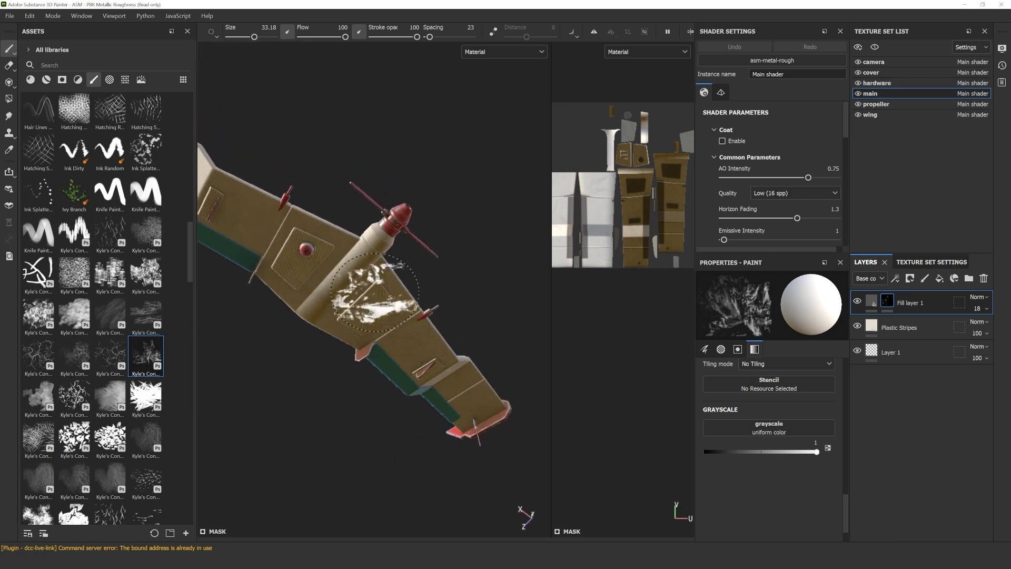
alt+drag(375, 292, 388, 442)
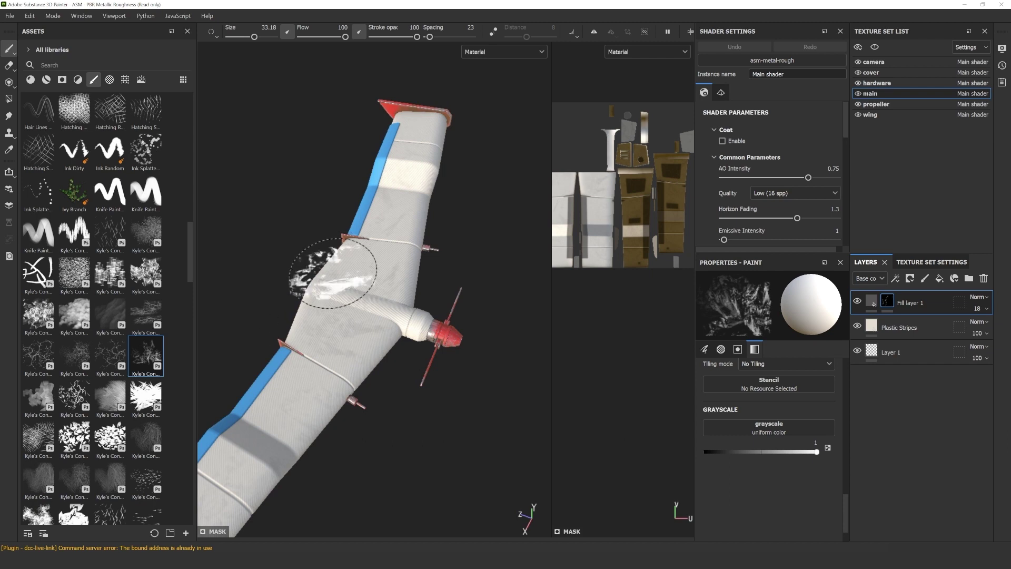
mouse_move(411, 406)
alt+mouse_down()
mouse_move(404, 336)
mouse_move(372, 401)
mouse_move(327, 403)
alt+mouse_up()
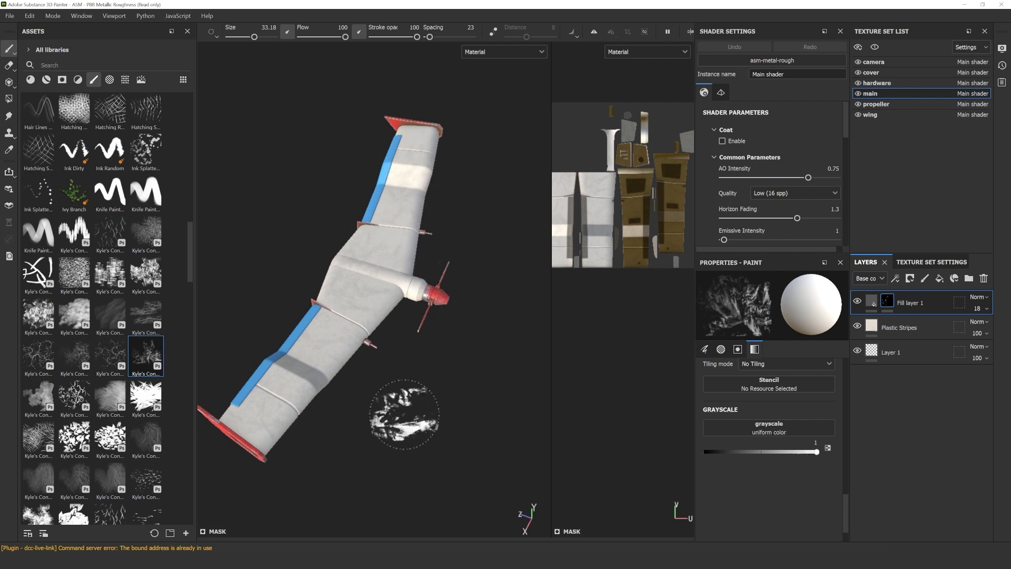
alt+drag(413, 416, 417, 343)
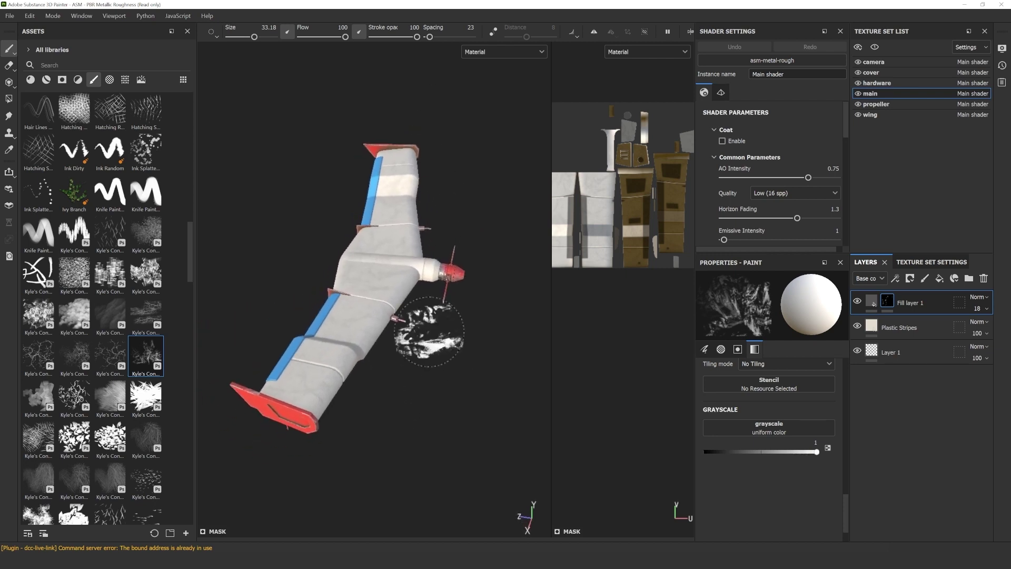
Add a second fill layer in a very light warm off-white, using the orange swatch as the starting hue
click(940, 280)
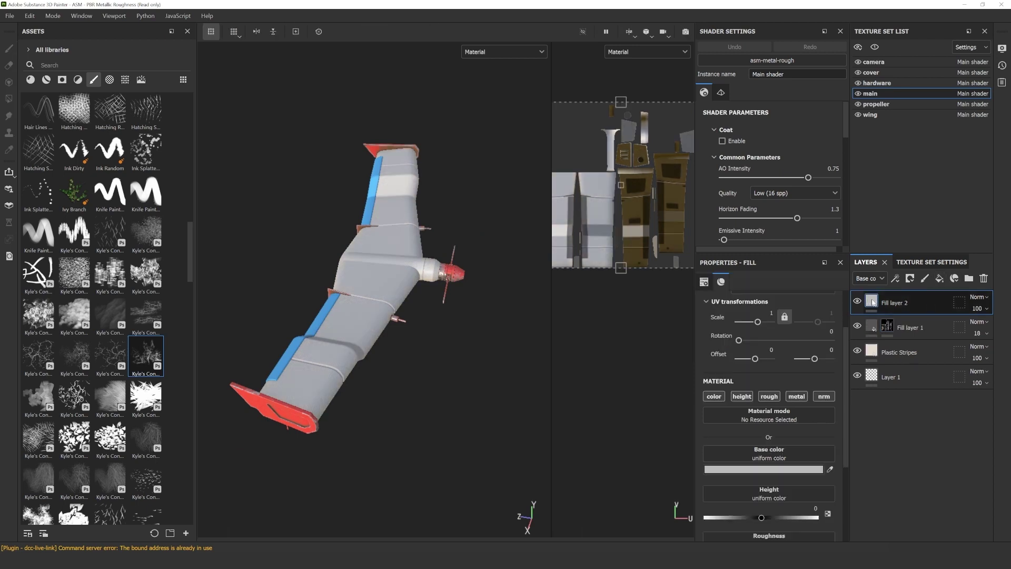
click(790, 469)
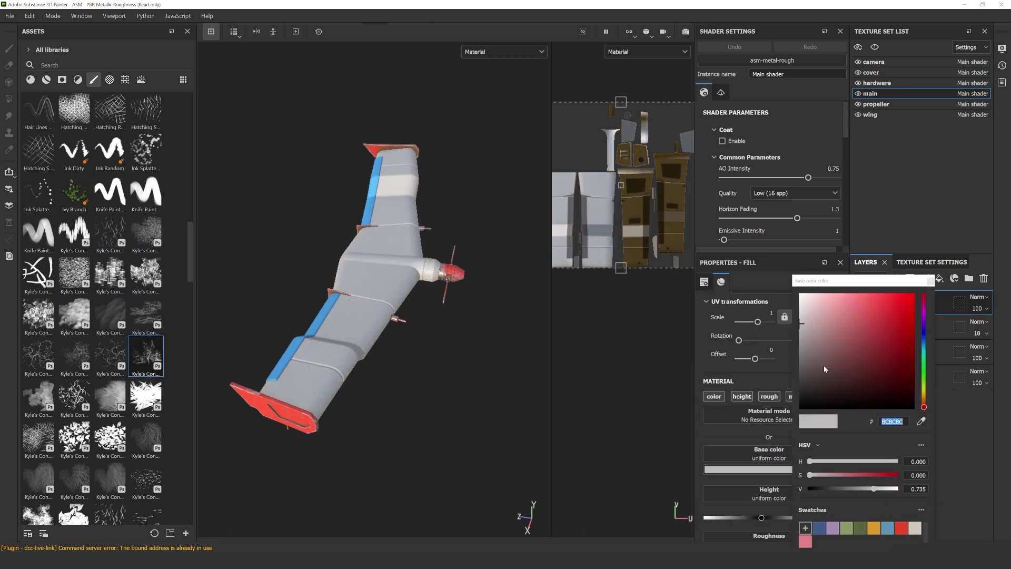
click(875, 528)
click(810, 299)
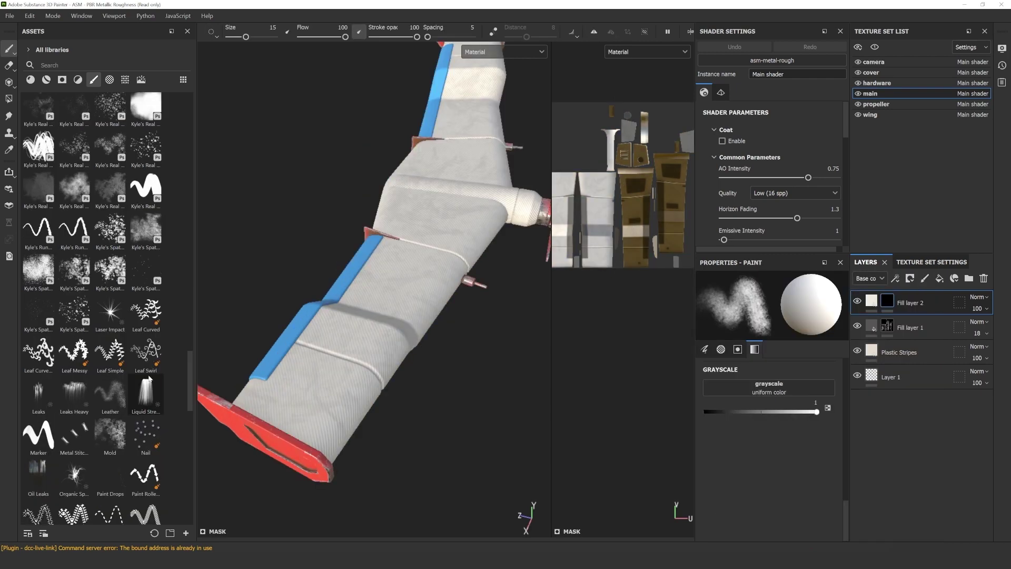
Choose the Organic Spread particle brush for the light fill's black mask and set its Flow Jitter to 75
click(74, 346)
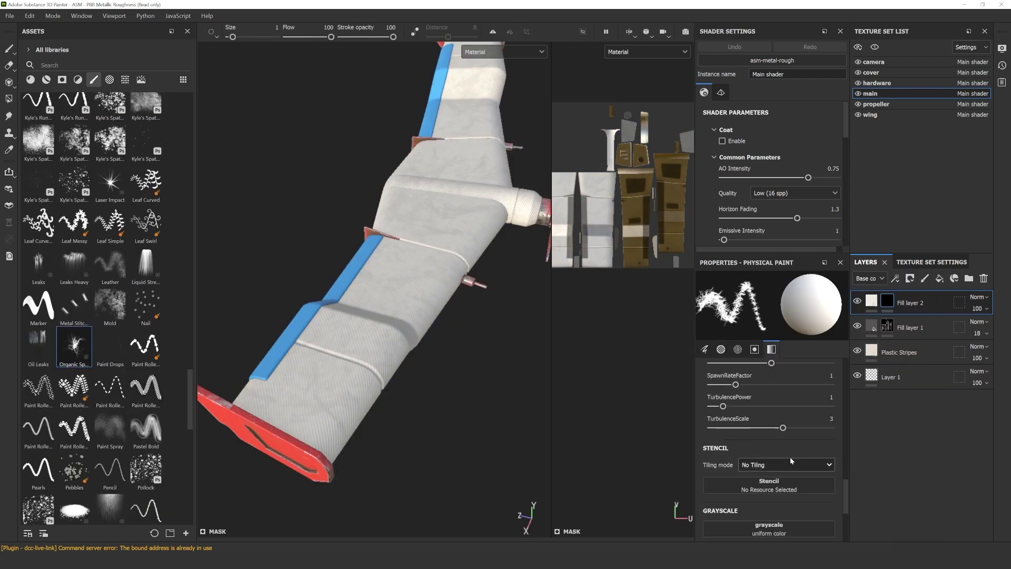
scroll(783, 428, up, 5)
scroll(783, 428, up, 5)
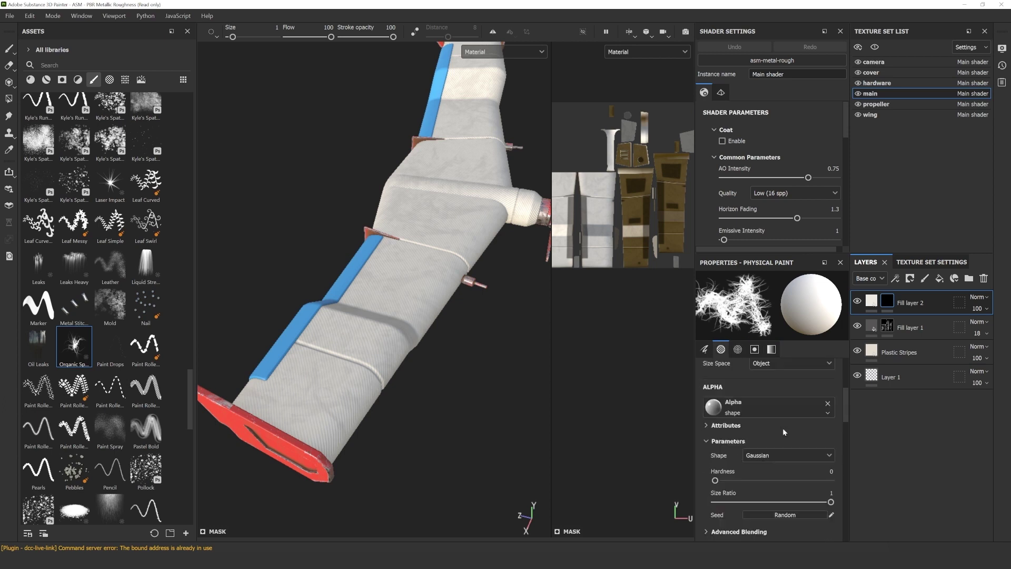
click(799, 393)
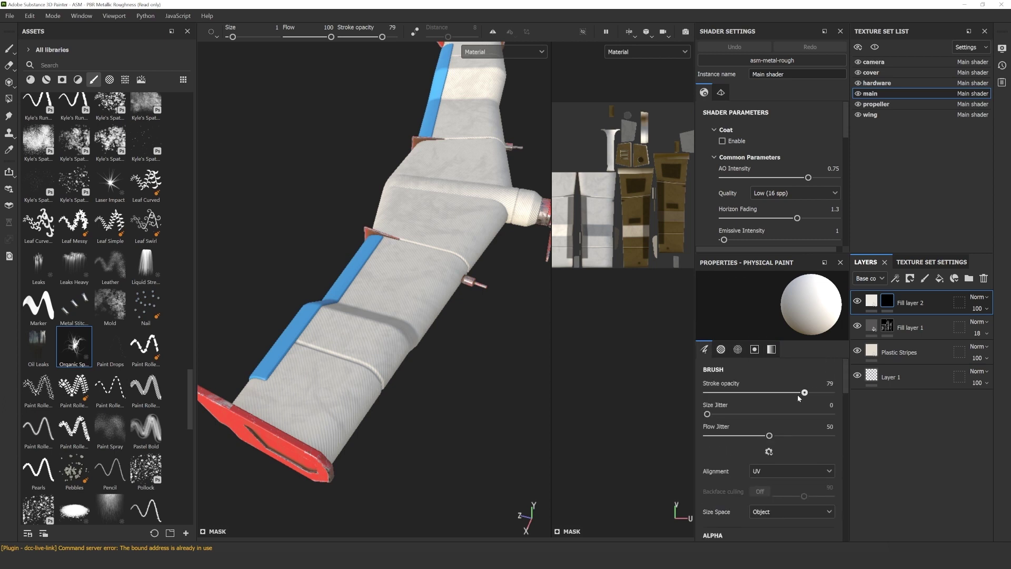
click(771, 393)
drag(771, 393, 848, 399)
click(800, 436)
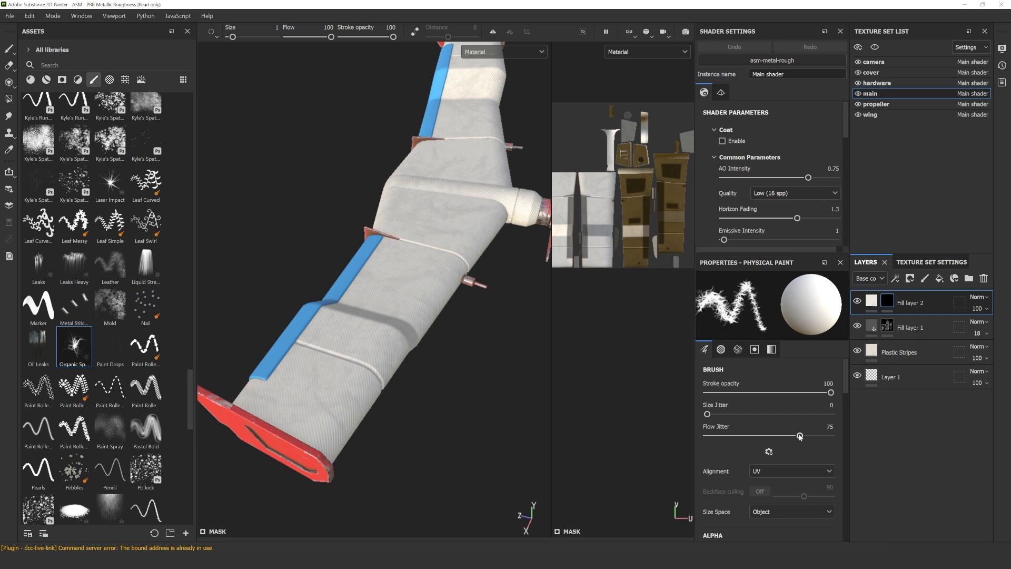
scroll(798, 450, down, 3)
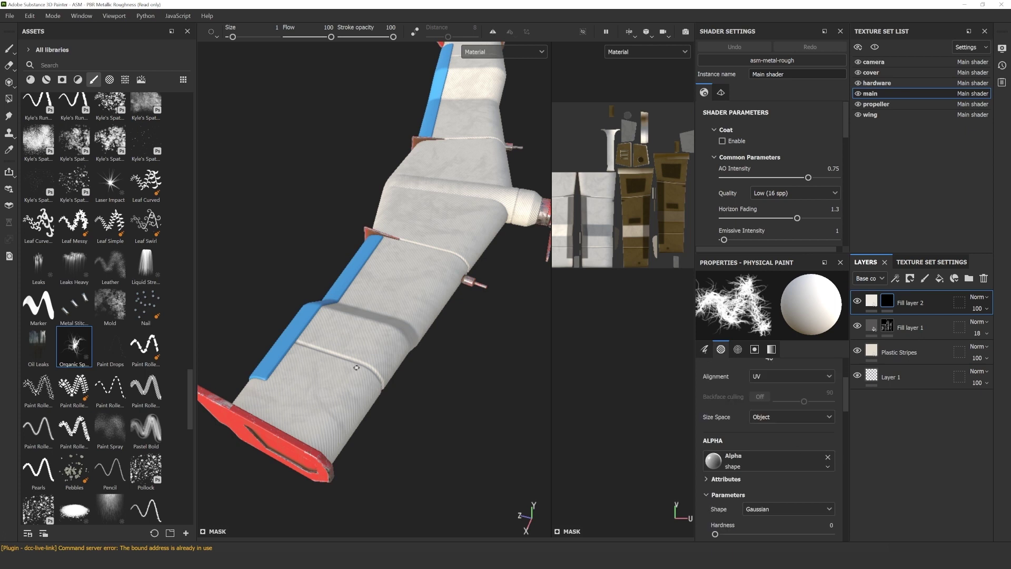
Paint organic particle streaks along the wing's upper surface in the light fill's mask
scroll(288, 415, up, 1)
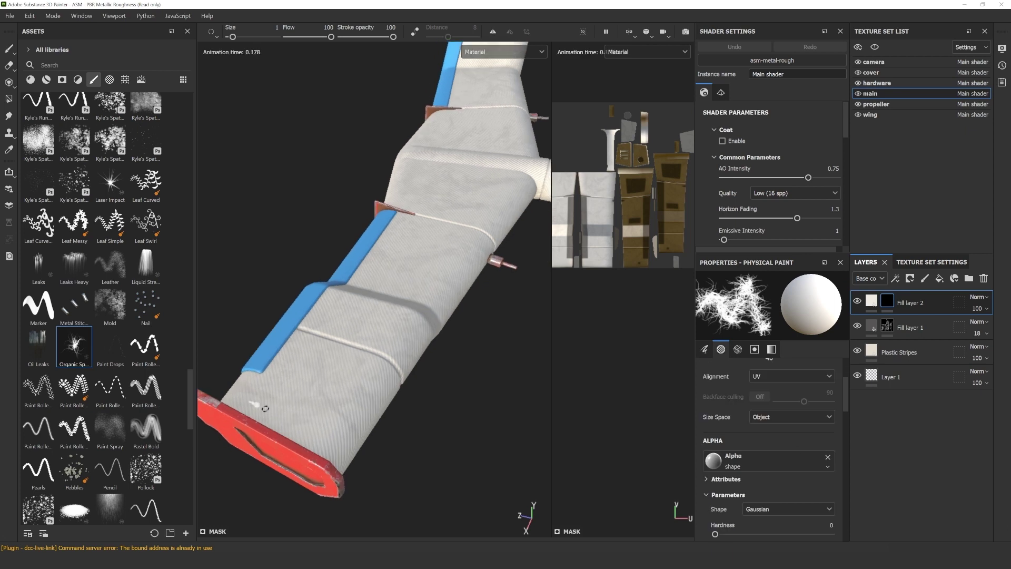
drag(265, 409, 347, 428)
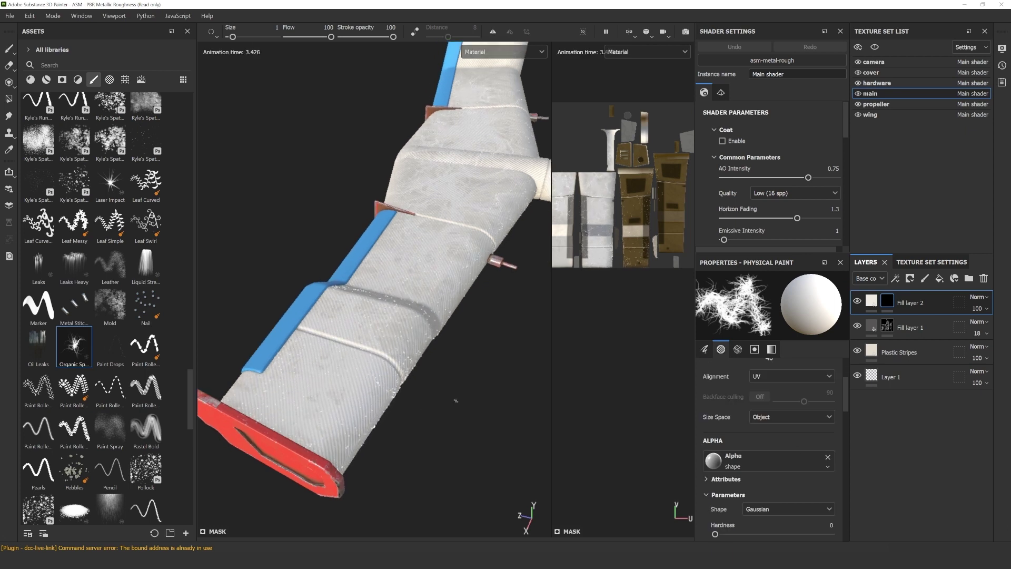
alt+drag(456, 401, 456, 382)
alt+drag(465, 338, 329, 393)
alt+drag(454, 245, 450, 123)
click(431, 217)
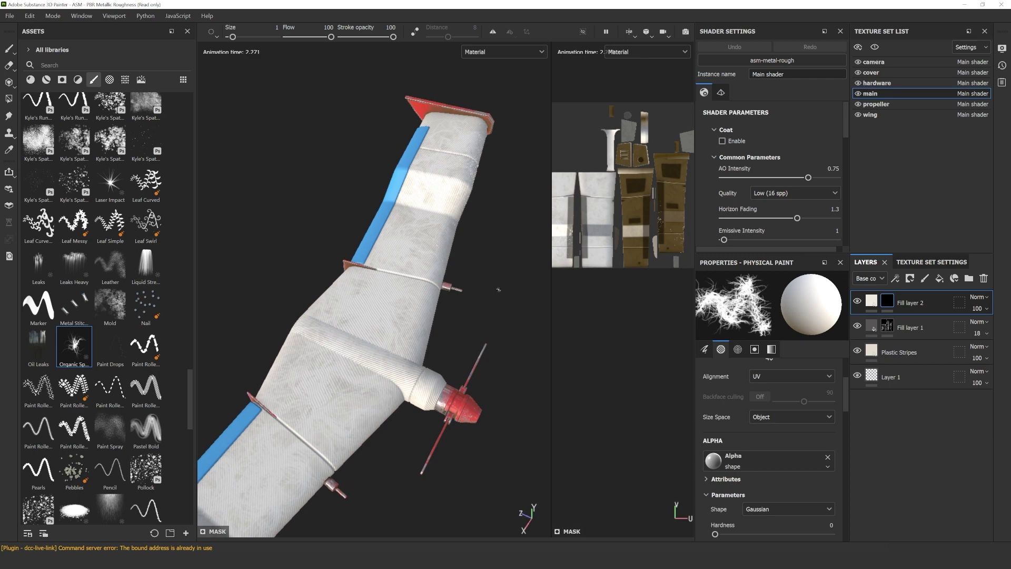
Spread further organic particle strokes over the remaining parts of the aircraft, checking the underside and center section
alt+drag(501, 284, 464, 107)
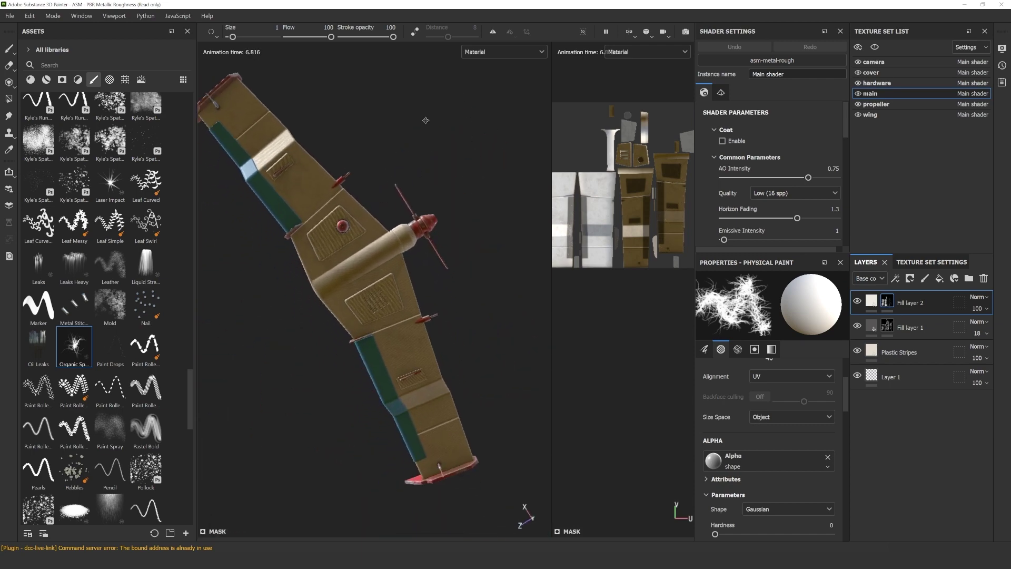
alt+middle_drag(426, 120, 452, 141)
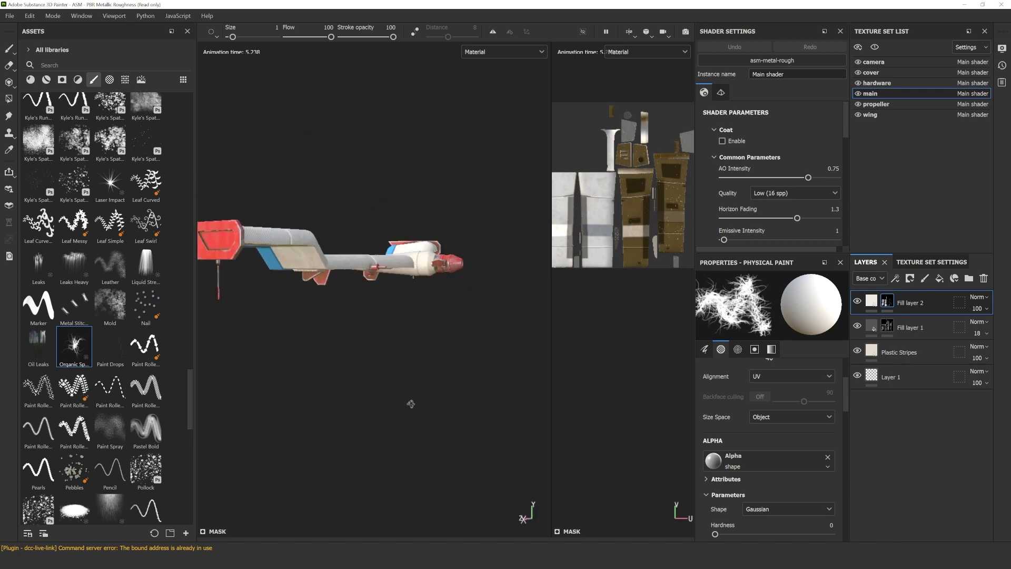
scroll(402, 295, up, 5)
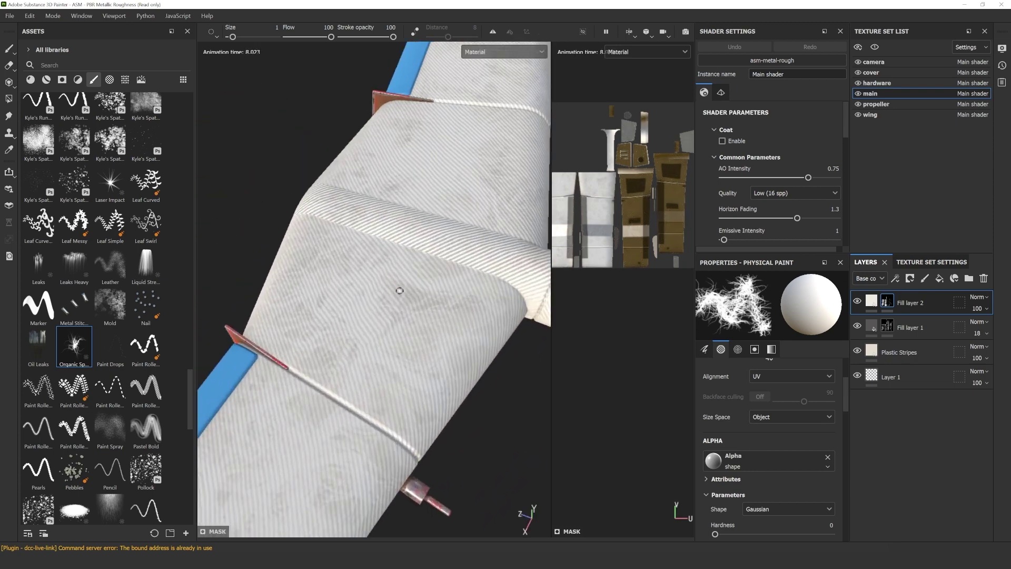
scroll(400, 292, down, 5)
alt+drag(454, 350, 456, 327)
scroll(456, 328, down, 1)
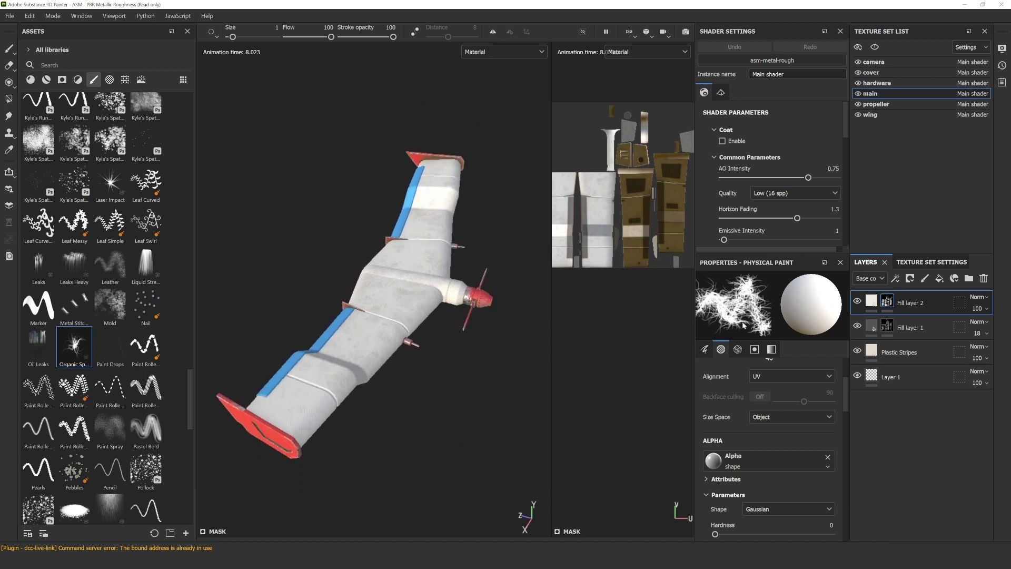
Lower the light off-white fill layer's opacity to 56 and check the weathering up close
drag(999, 330, 991, 330)
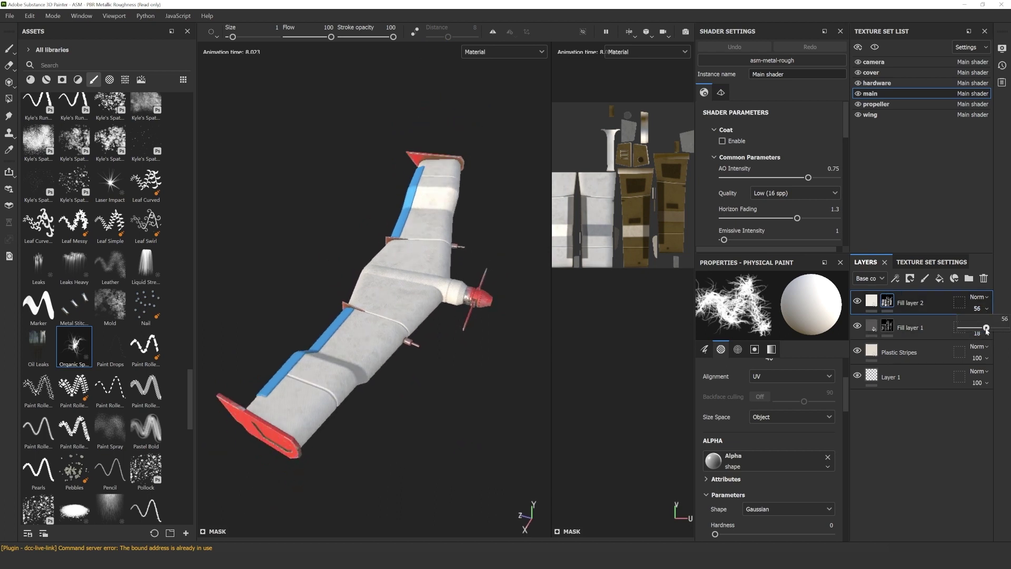
scroll(464, 387, up, 4)
scroll(464, 387, down, 2)
scroll(464, 387, up, 3)
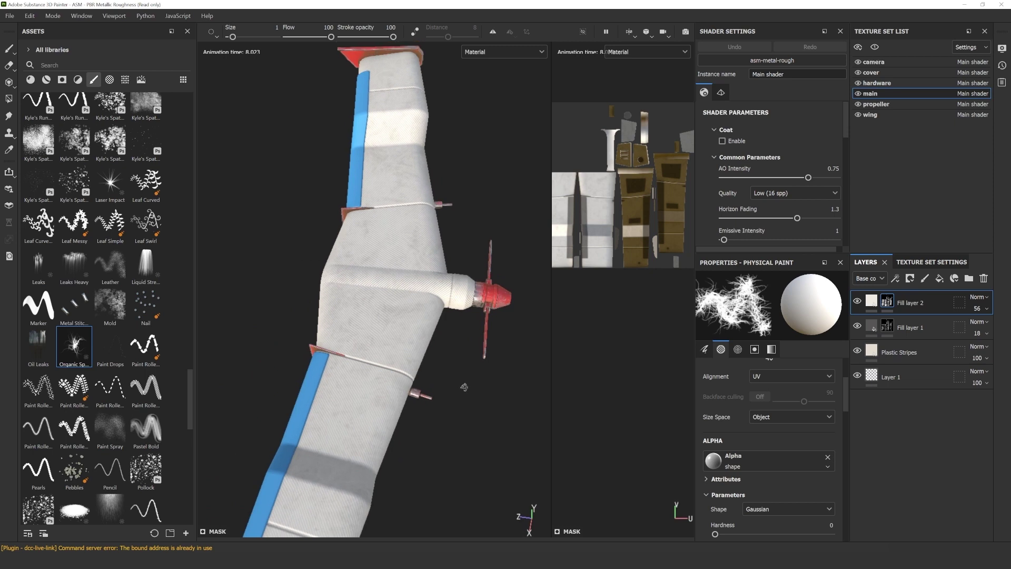
scroll(464, 387, down, 5)
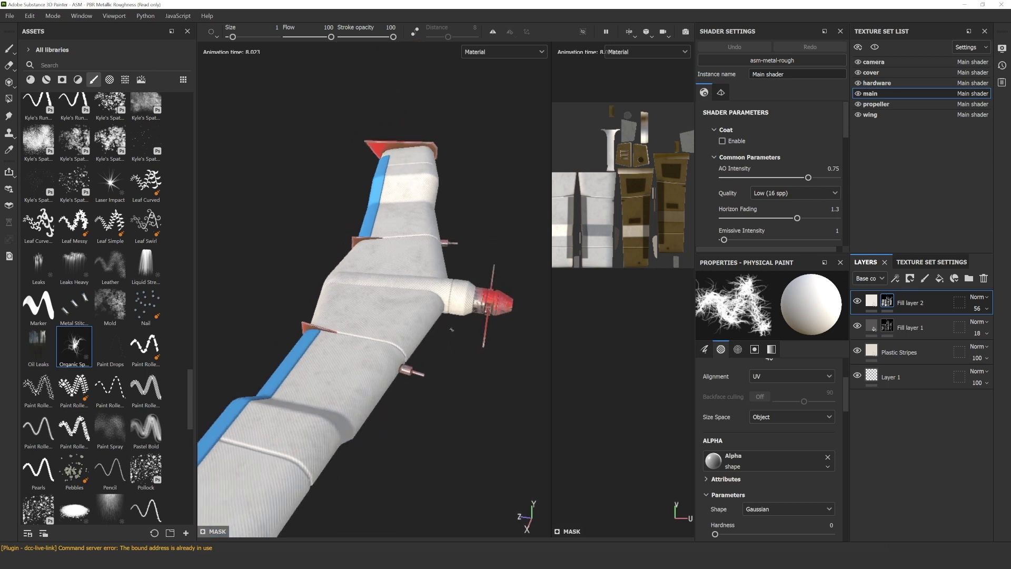
Add a fill layer on top with a dark brownish-gray base color, hex 493F3F, and give it a black mask
click(940, 278)
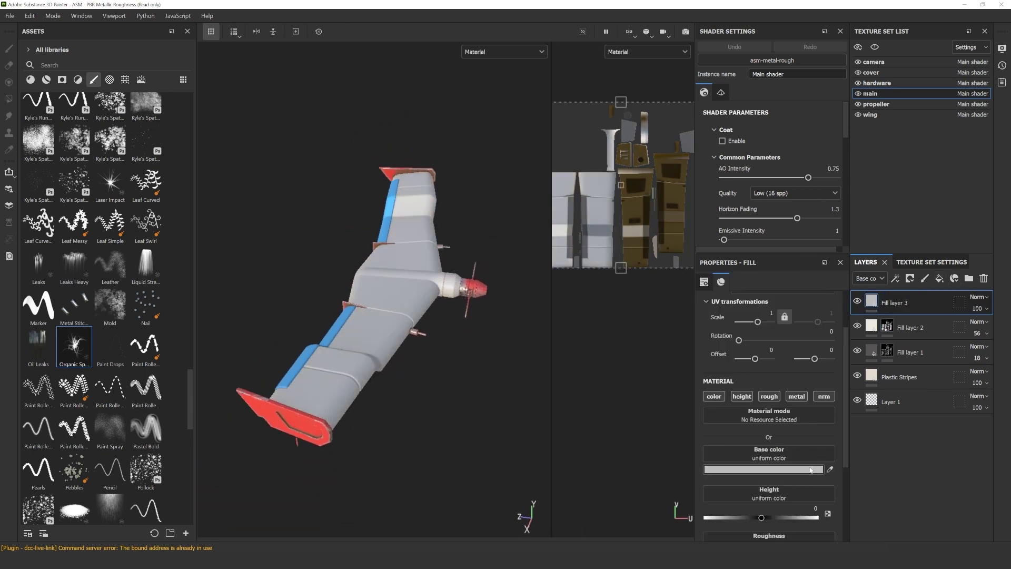
click(758, 468)
click(834, 376)
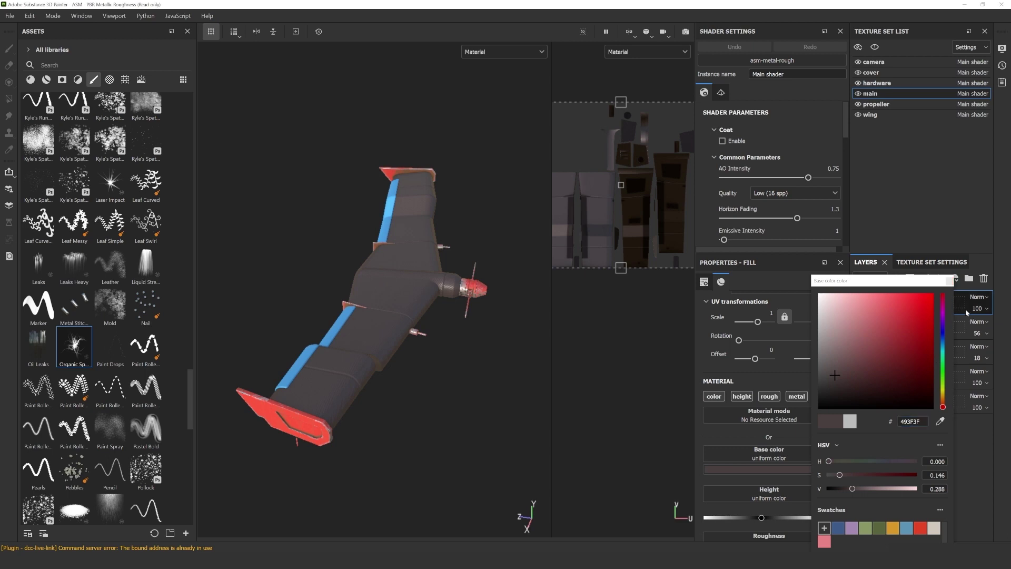
click(950, 283)
click(910, 278)
click(925, 305)
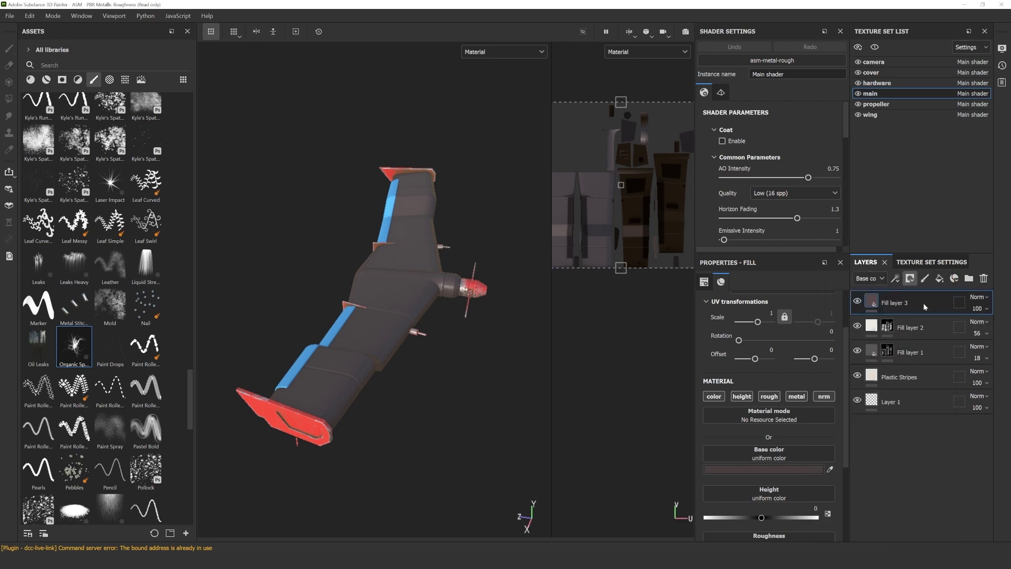
Add a Dirt generator to the black mask of the dark brownish-gray fill layer
click(895, 278)
click(925, 292)
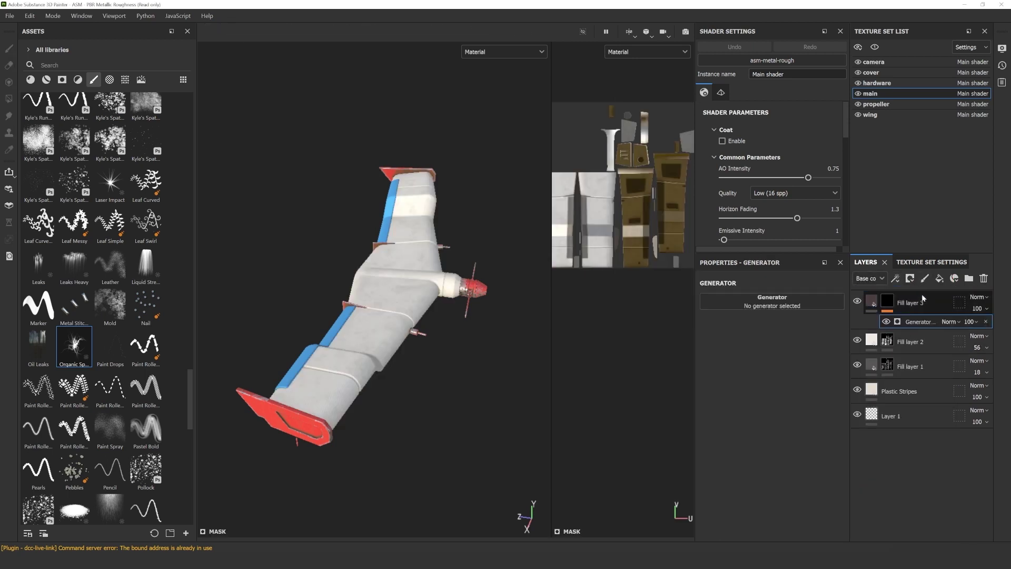
click(798, 300)
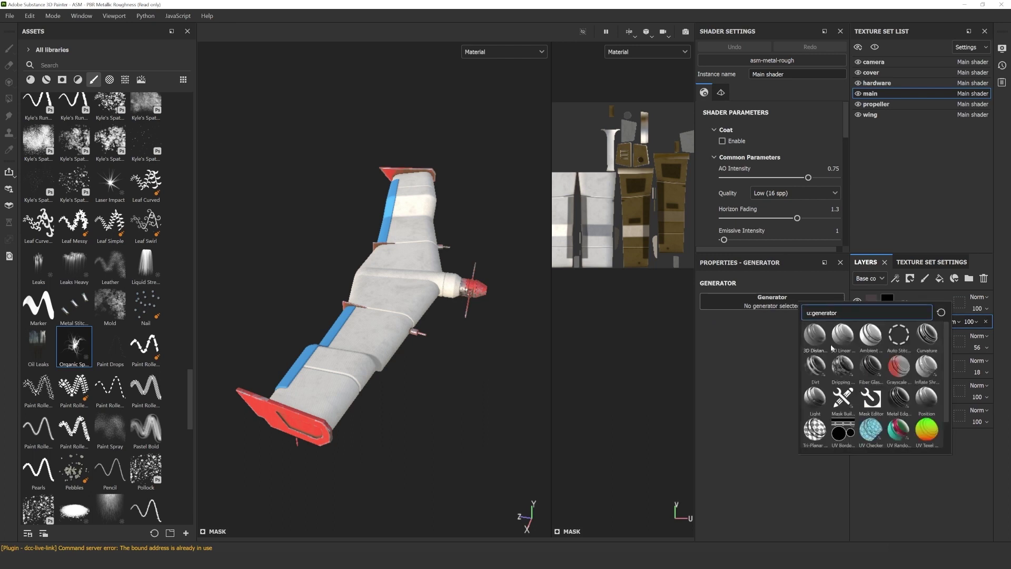
click(815, 364)
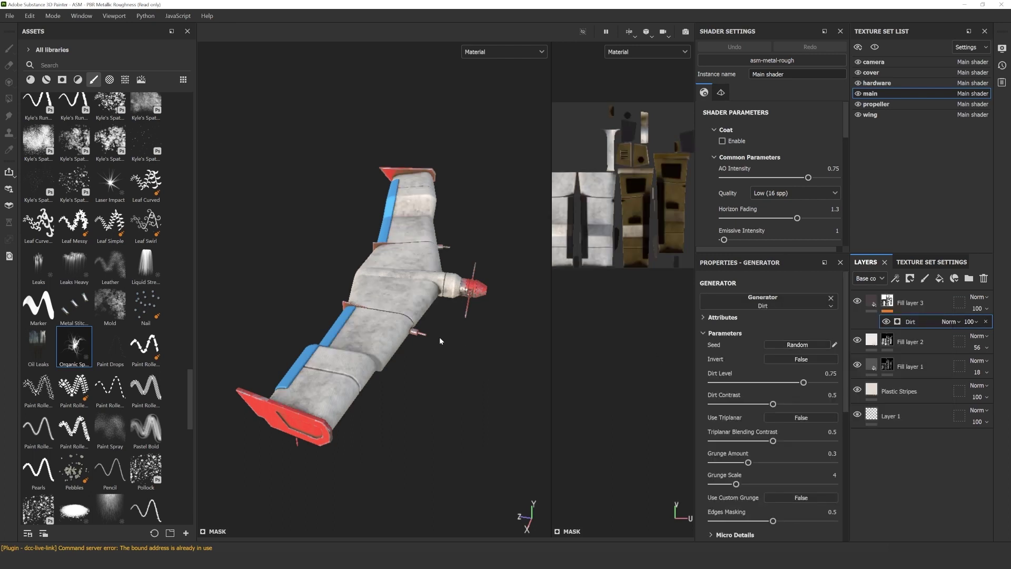
Check the dirt across the wing's upper surface and set the generator's Dirt Level to 0.69
scroll(439, 336, up, 4)
alt+drag(445, 330, 462, 299)
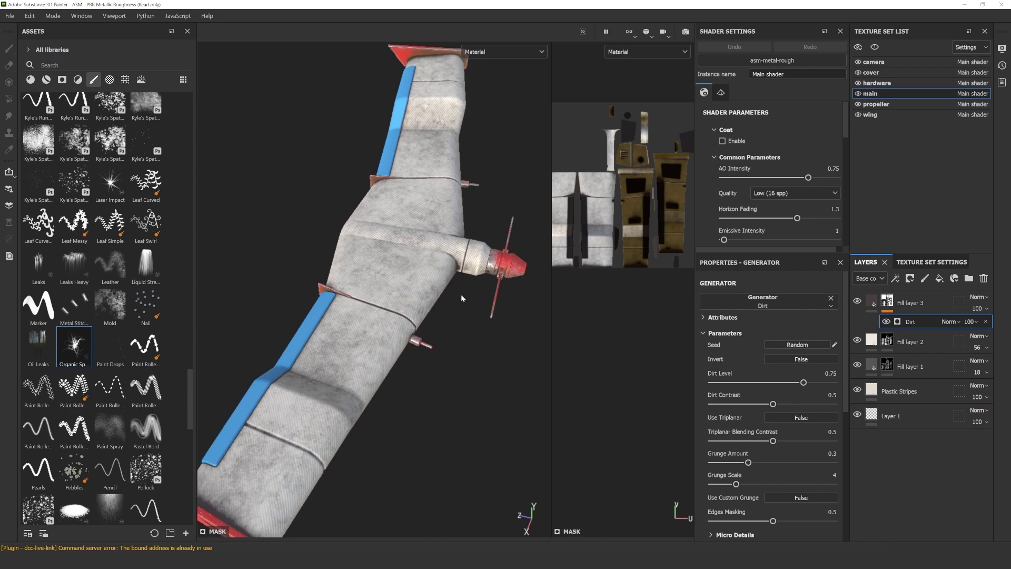
scroll(463, 298, down, 3)
mouse_move(452, 255)
alt+middle_down()
mouse_move(440, 279)
mouse_move(442, 270)
alt+middle_up()
alt+right_drag(442, 270, 476, 316)
alt+middle_drag(477, 316, 483, 318)
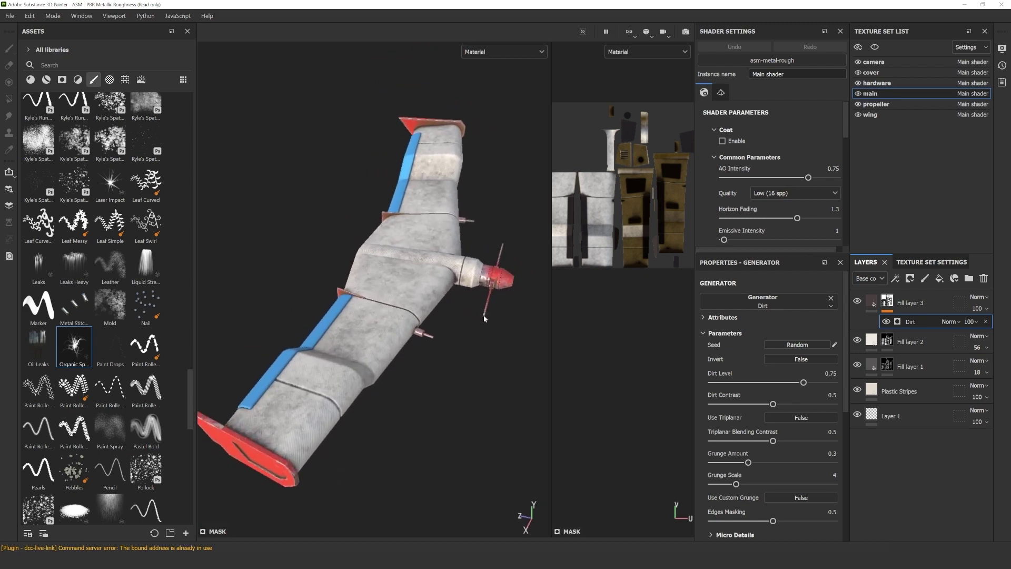
mouse_move(803, 384)
mouse_down()
mouse_move(765, 384)
mouse_move(793, 384)
mouse_up()
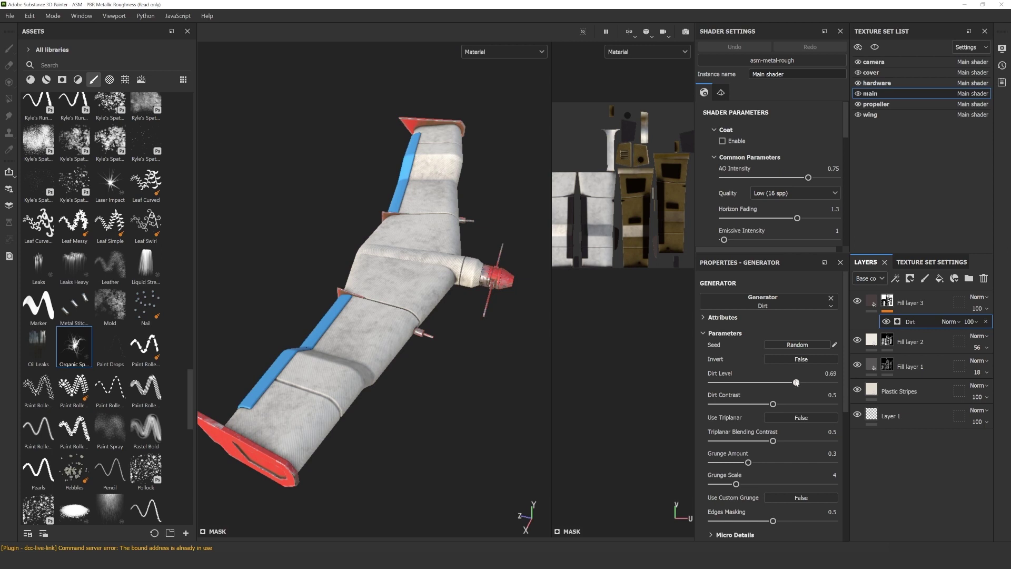
alt+drag(470, 406, 474, 419)
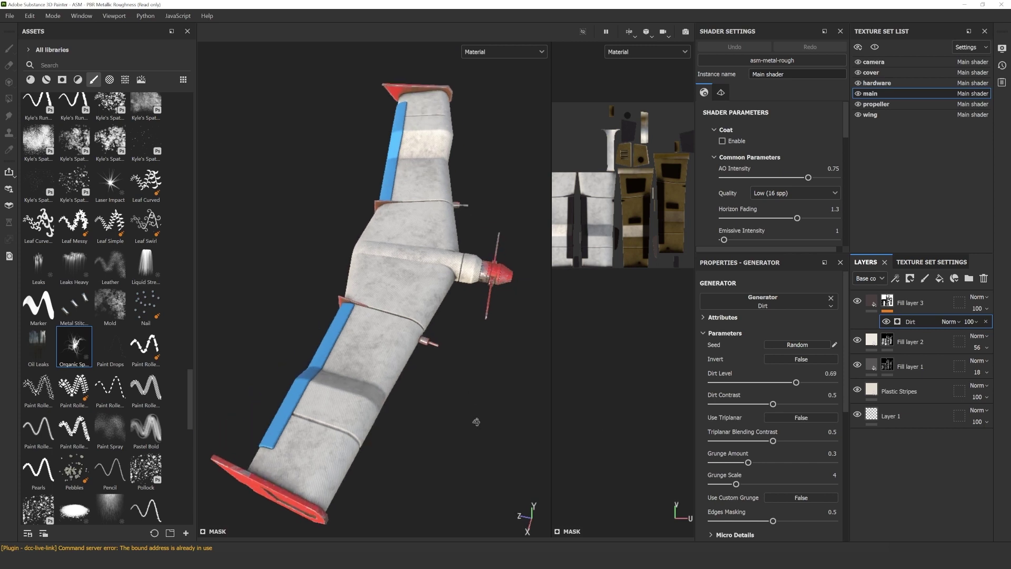
Add a fill layer on top with a near-black base color and give it a black mask
click(939, 279)
click(764, 470)
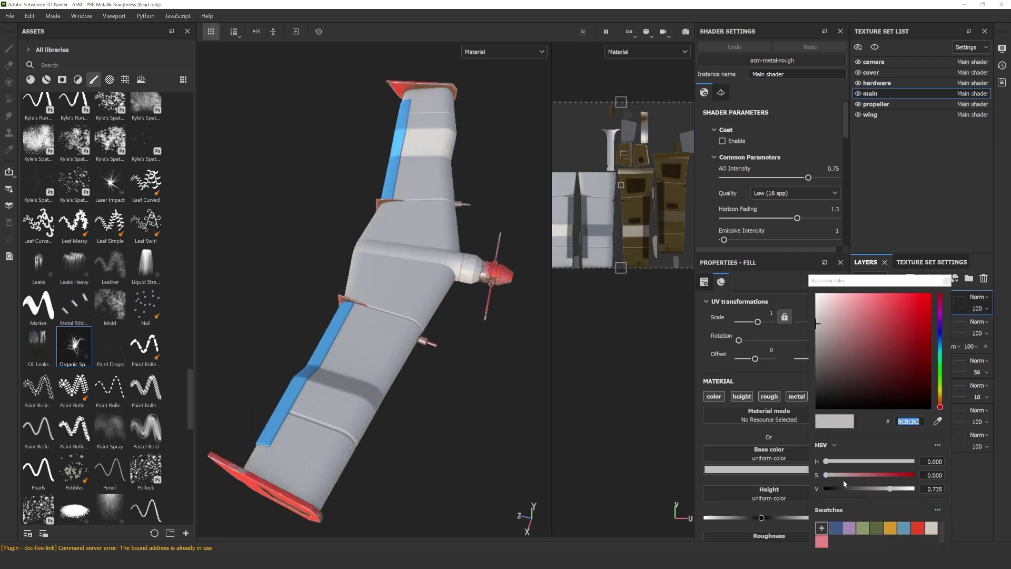
drag(895, 490, 831, 490)
click(965, 480)
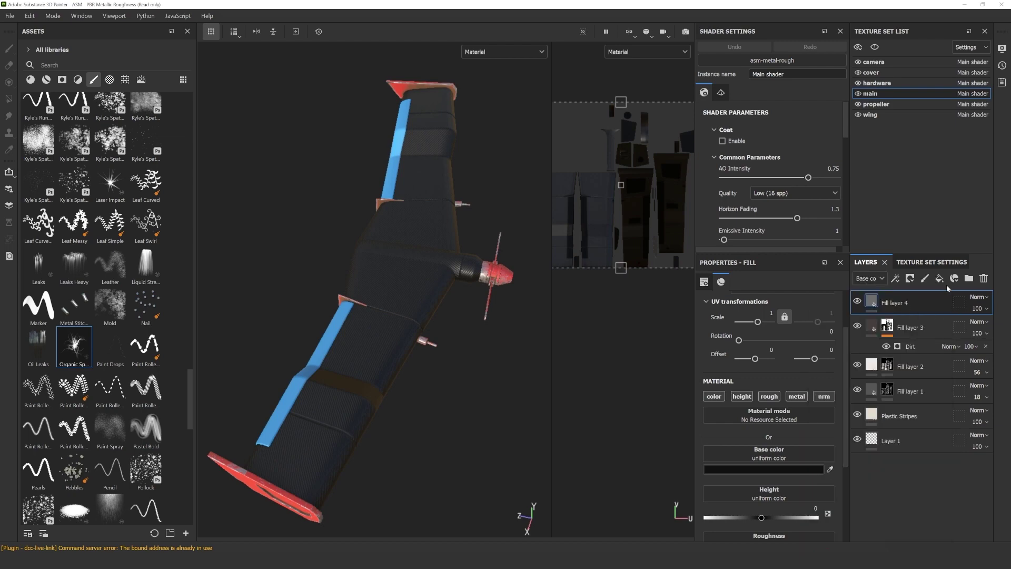
click(910, 278)
click(927, 305)
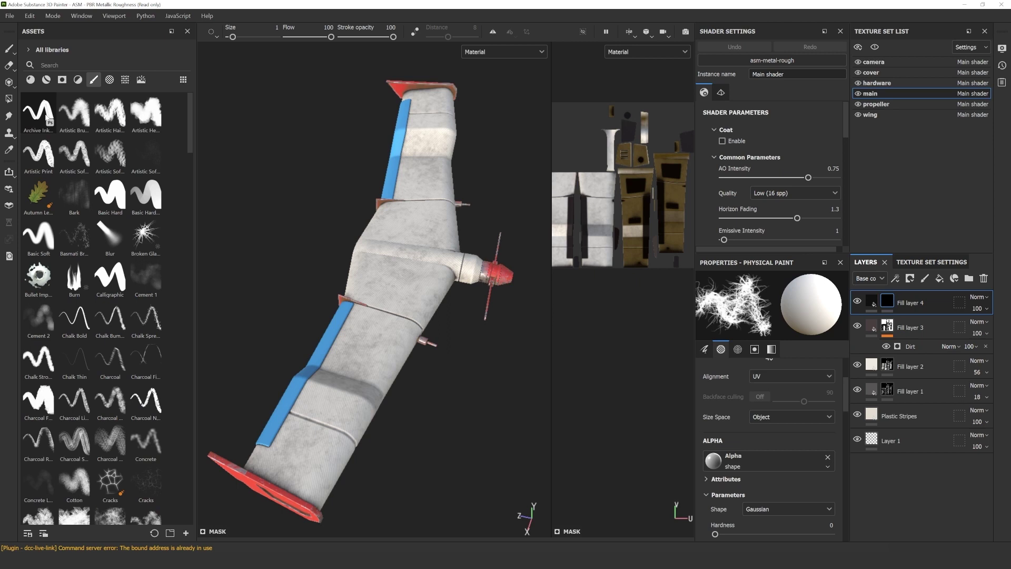
Set up the Basic Hard brush with the Arrow Flat alpha and a size of 12.82
click(110, 196)
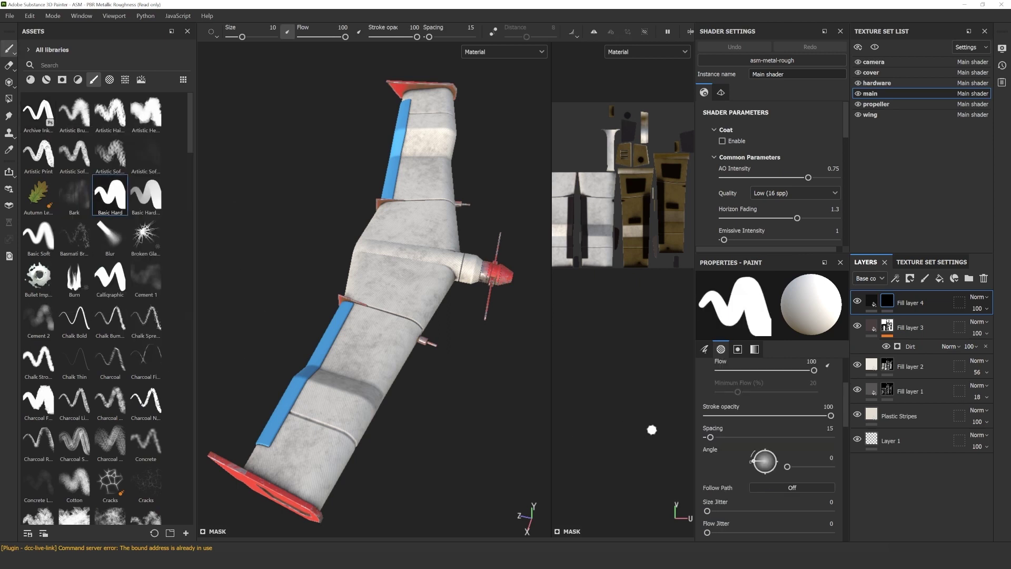
scroll(766, 483, down, 5)
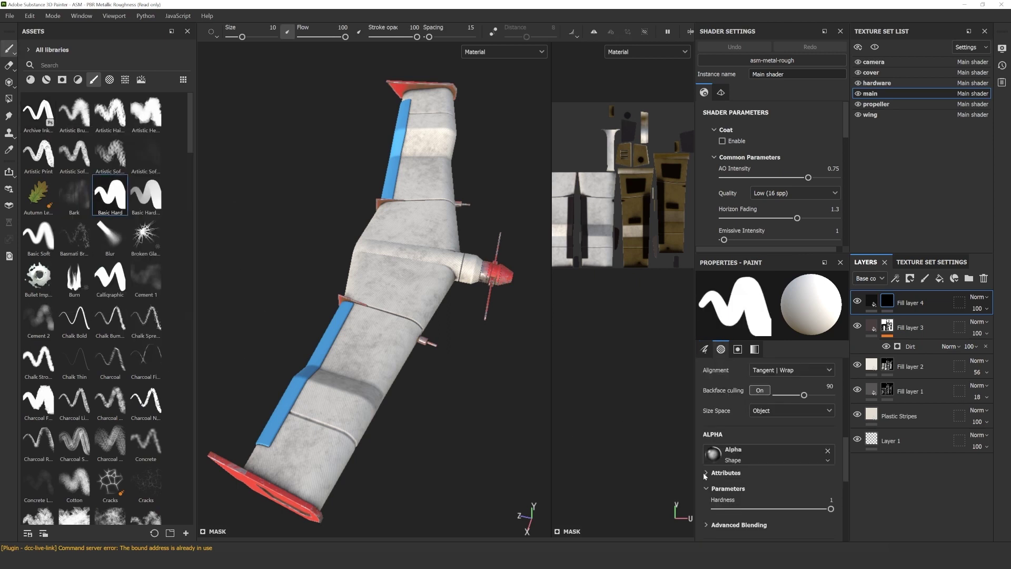
click(705, 472)
click(706, 473)
click(719, 453)
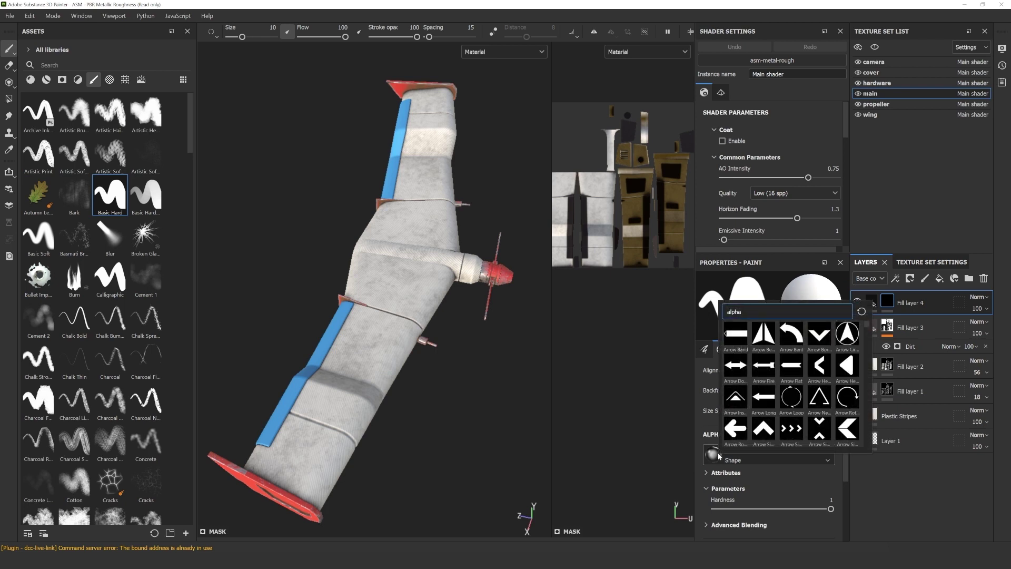
click(790, 367)
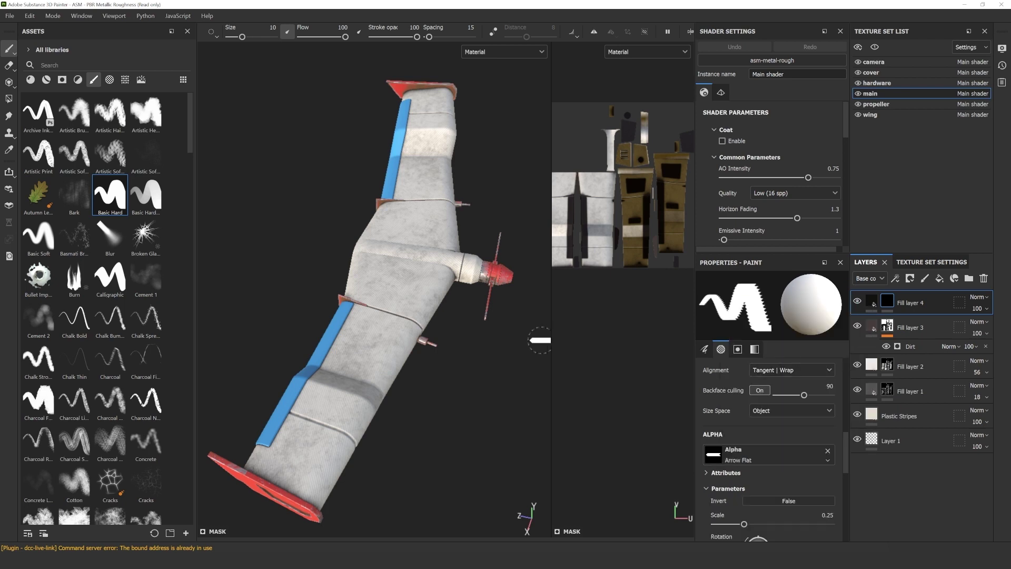
scroll(737, 400, up, 10)
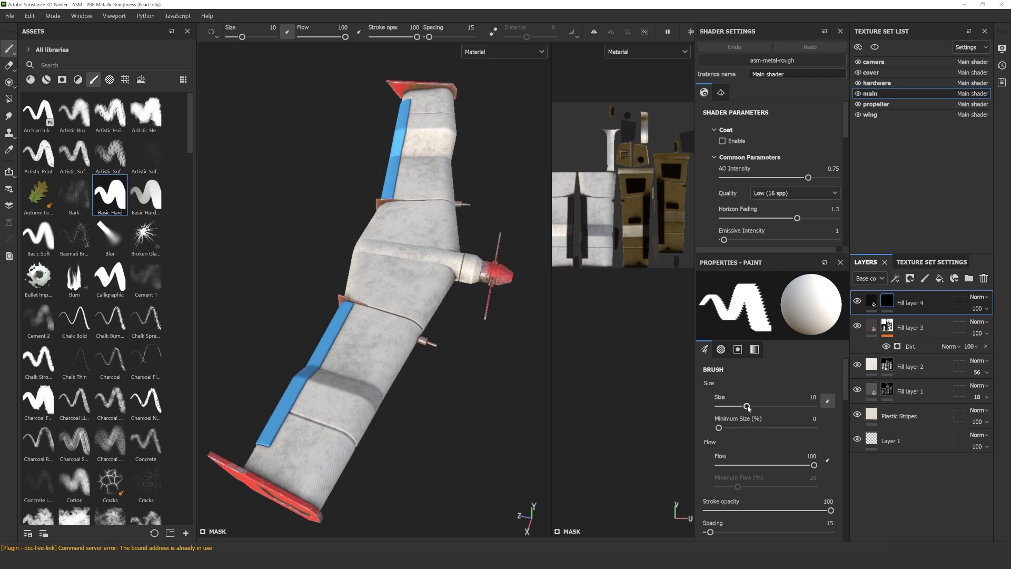
drag(748, 406, 751, 407)
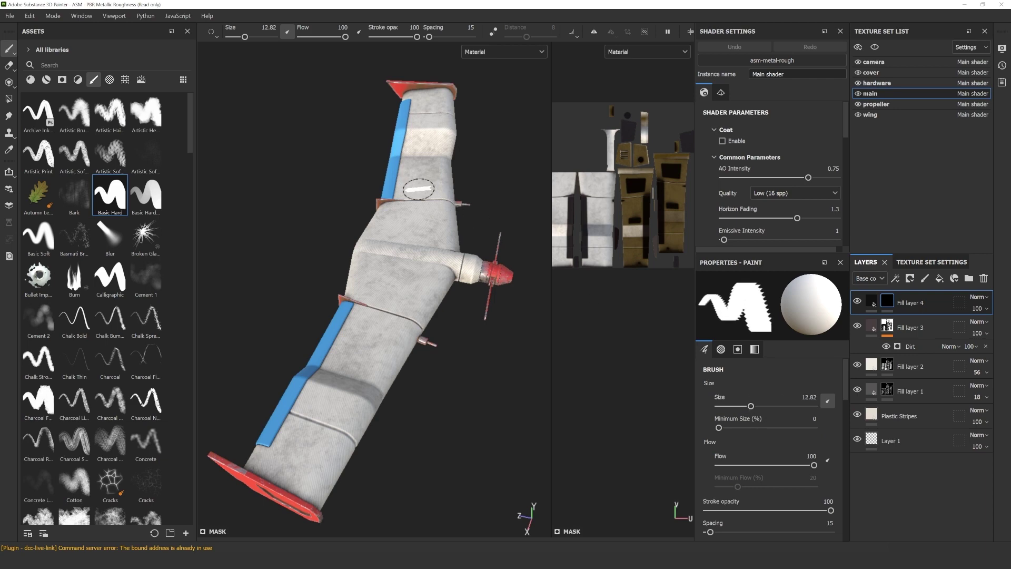
Stamp a flat arrow marking on the upper surface of each wing, just outboard of the center section
alt+drag(489, 196, 514, 240)
alt+drag(268, 210, 451, 274)
alt+middle_drag(452, 274, 232, 252)
alt+drag(231, 253, 329, 371)
alt+drag(421, 368, 418, 368)
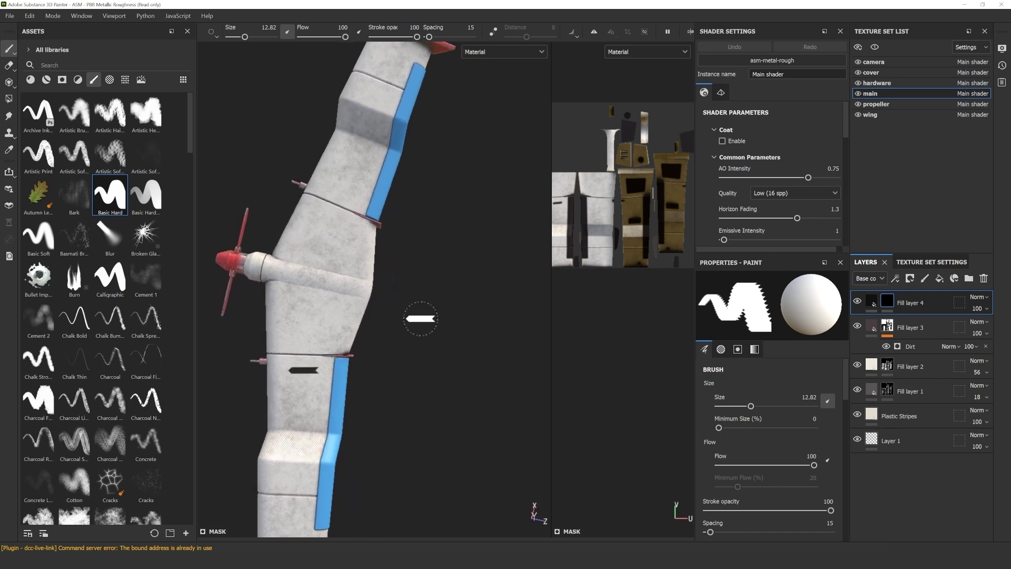
mouse_move(418, 316)
alt+mouse_down()
mouse_move(445, 321)
mouse_move(422, 305)
mouse_move(429, 310)
alt+mouse_up()
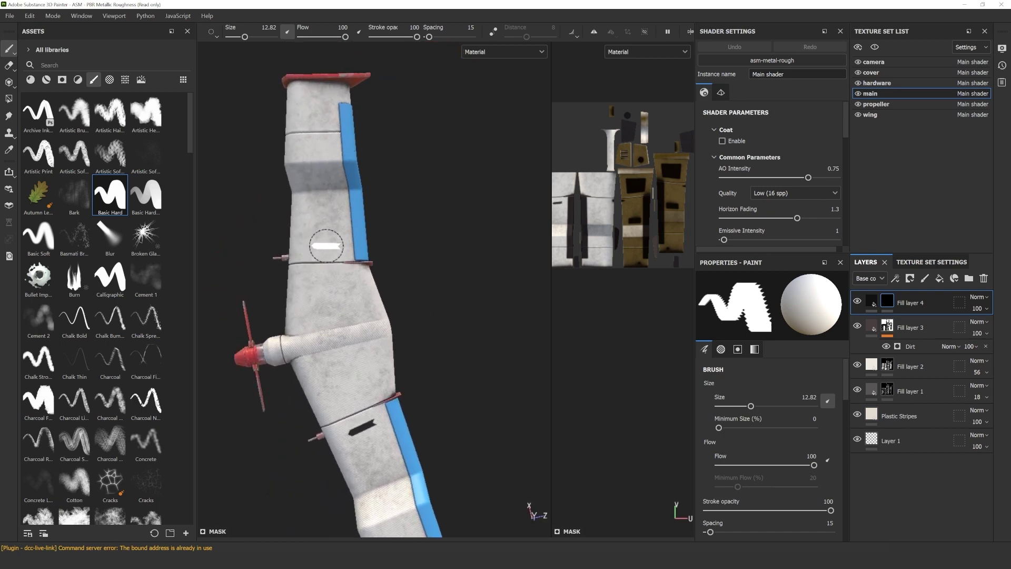
click(325, 248)
Switch the brush alpha to Arrow Simple Multiple and stamp triple chevrons on the underside of both wings
alt+drag(448, 310, 405, 301)
scroll(448, 295, down, 2)
mouse_move(416, 342)
alt+mouse_down()
mouse_move(433, 253)
mouse_move(428, 287)
mouse_move(441, 284)
mouse_move(429, 181)
mouse_move(437, 200)
alt+mouse_up()
click(721, 349)
click(714, 389)
scroll(790, 474, down, 3)
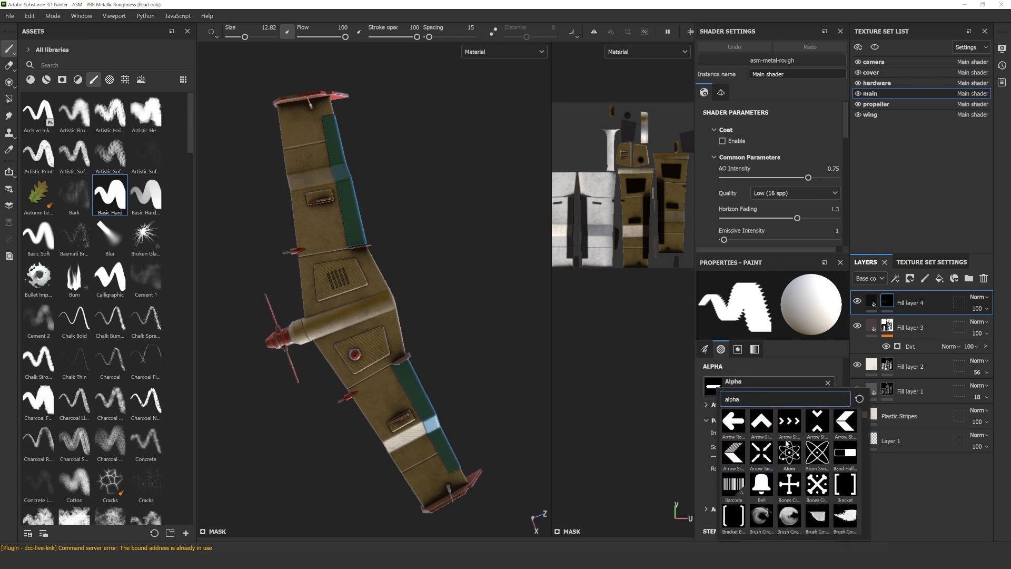
click(789, 421)
mouse_move(395, 350)
alt+mouse_down()
mouse_move(429, 321)
mouse_move(667, 380)
mouse_move(397, 307)
mouse_move(388, 337)
mouse_move(451, 300)
mouse_move(412, 274)
alt+mouse_up()
click(345, 353)
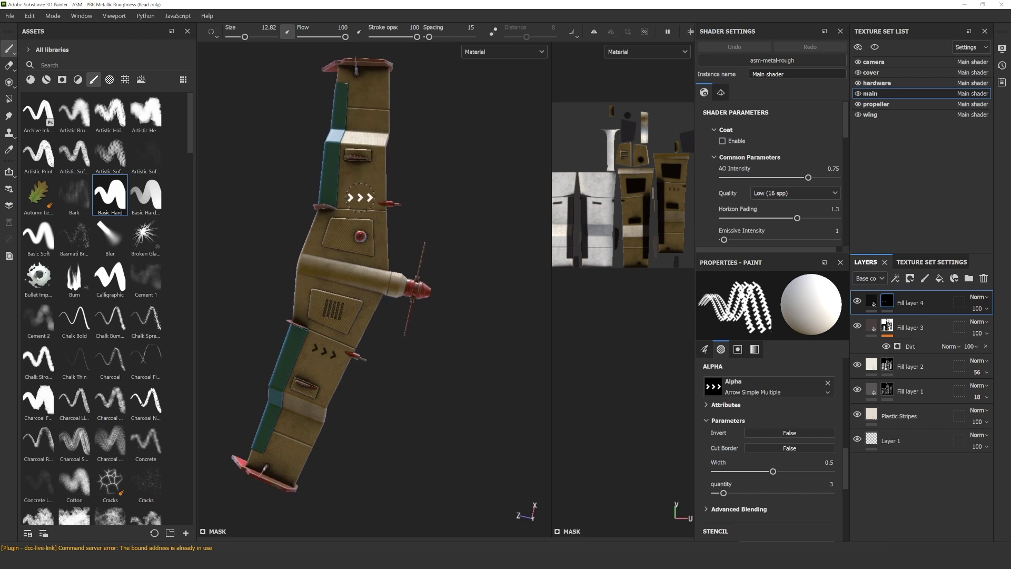
Switch the alpha to Circle Split at size 8.01 and stamp a ring near each wing tip on the underside
click(763, 388)
scroll(775, 476, down, 3)
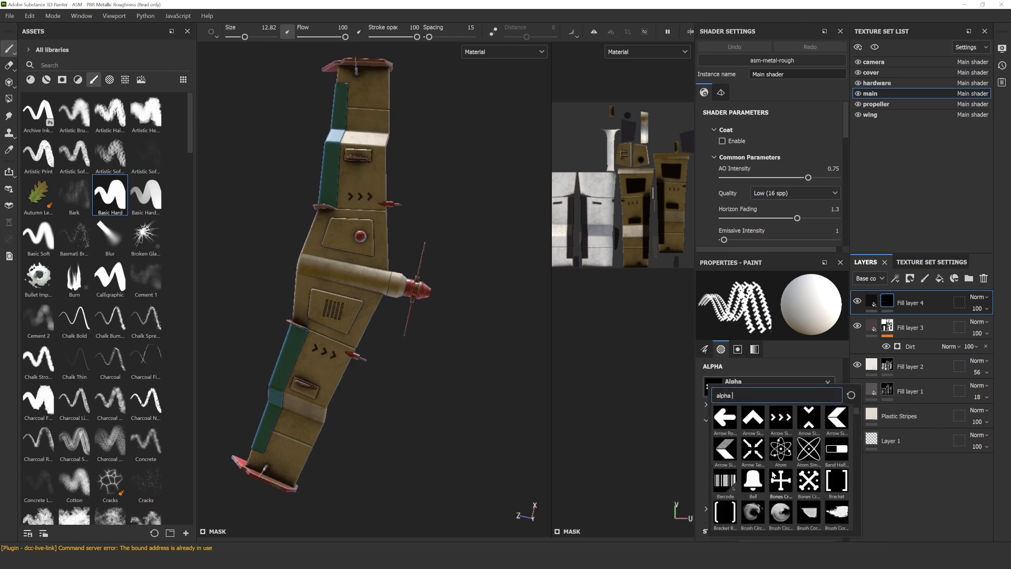
scroll(773, 473, down, 5)
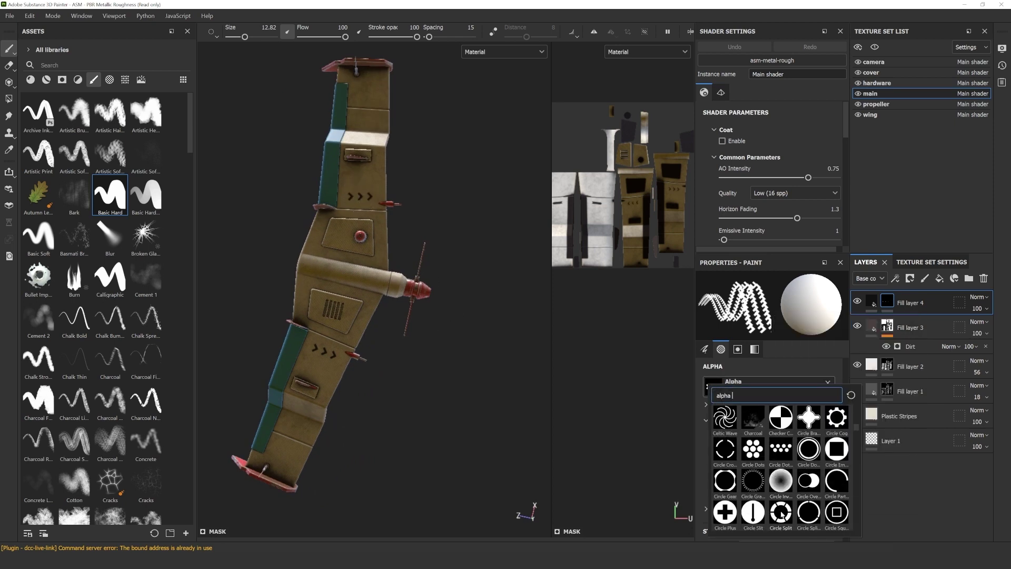
click(782, 513)
scroll(784, 453, up, 5)
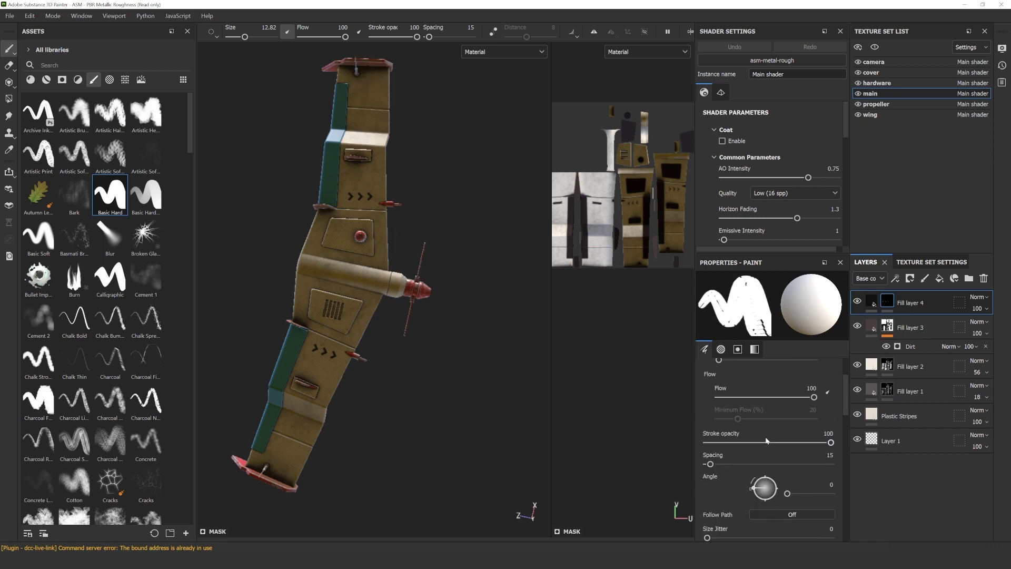
click(365, 93)
alt+drag(432, 395, 460, 344)
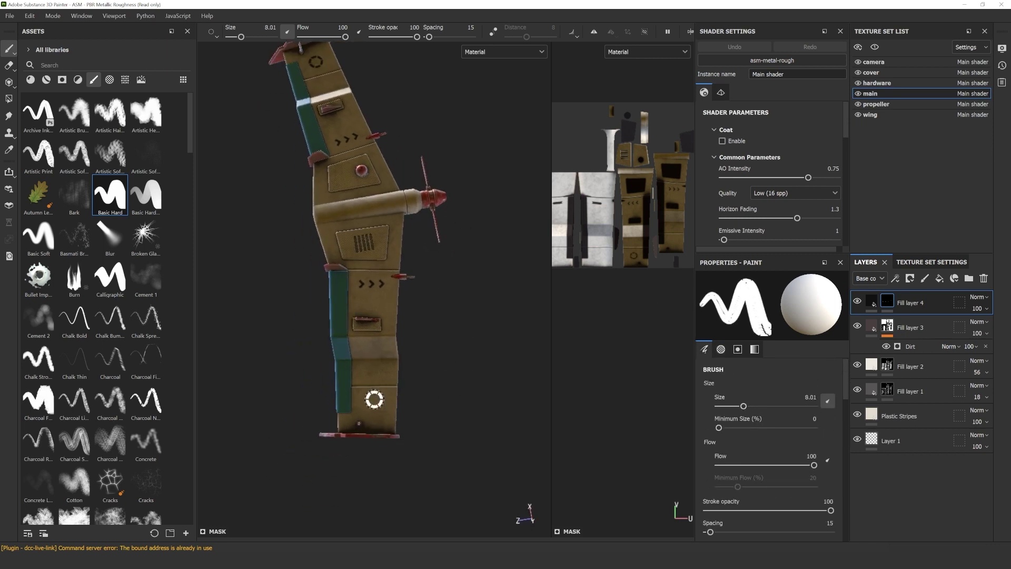
mouse_move(437, 267)
alt+mouse_down()
mouse_move(445, 336)
mouse_move(419, 361)
alt+mouse_up()
Add a fill layer on top with a red base color, hex E74625, and give it a black mask
scroll(782, 442, down, 5)
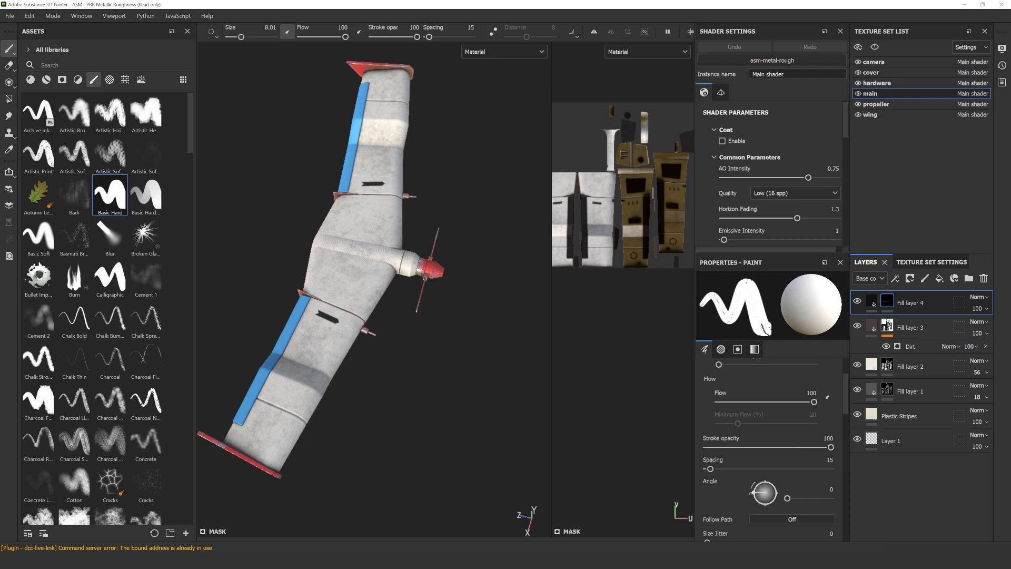
scroll(801, 448, down, 4)
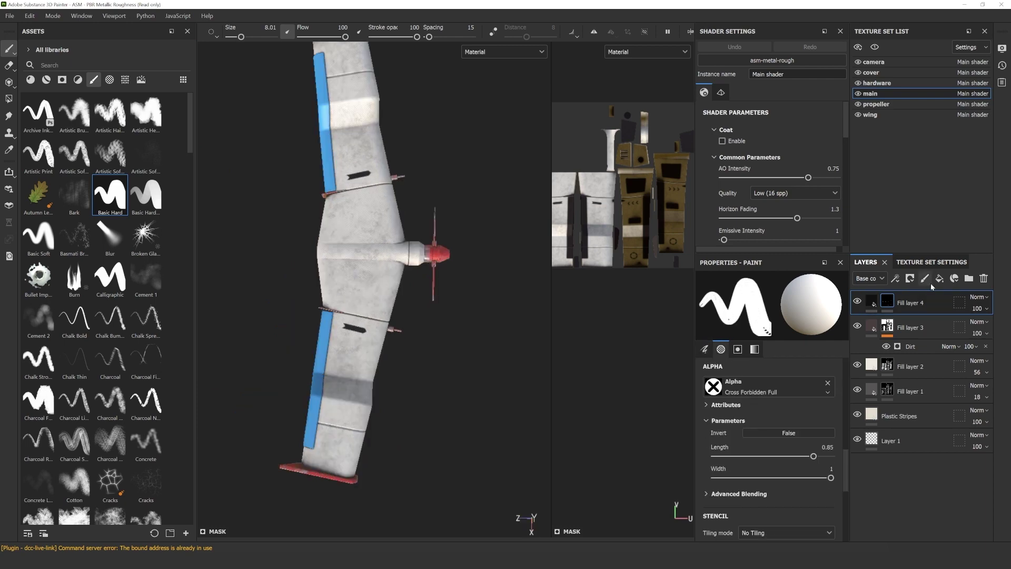
click(938, 279)
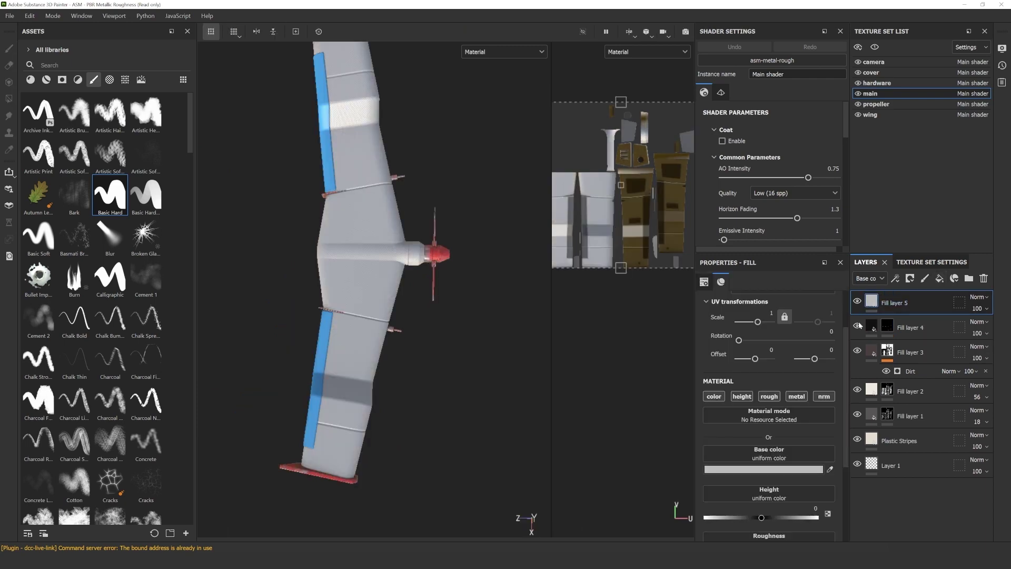
click(781, 470)
click(865, 306)
click(888, 303)
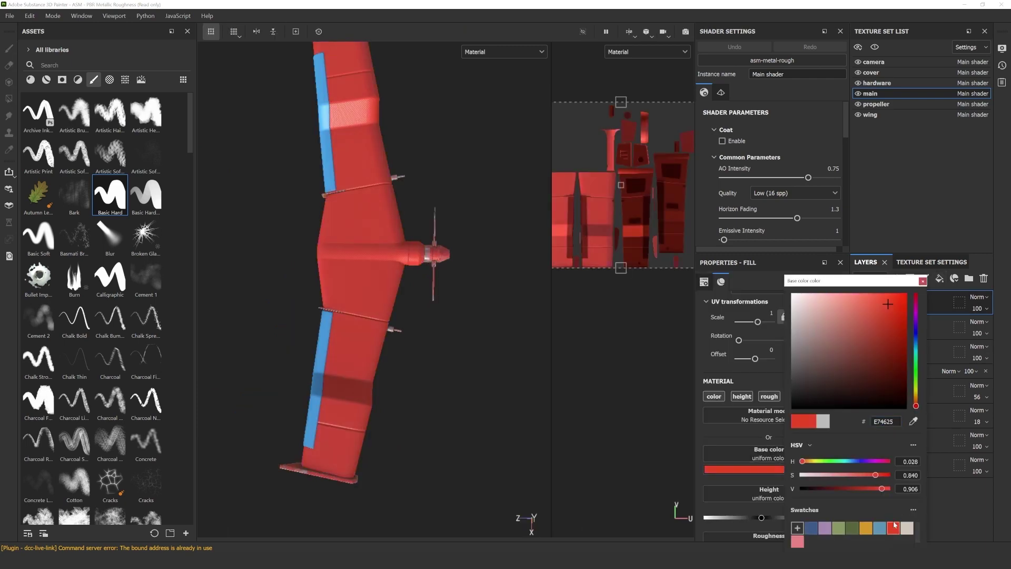
click(923, 281)
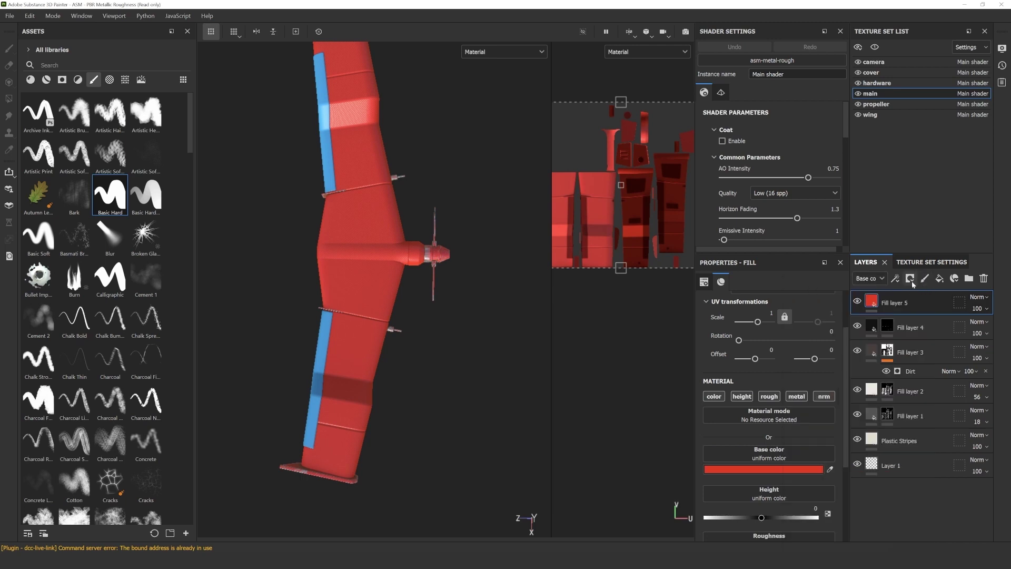
click(910, 279)
click(925, 304)
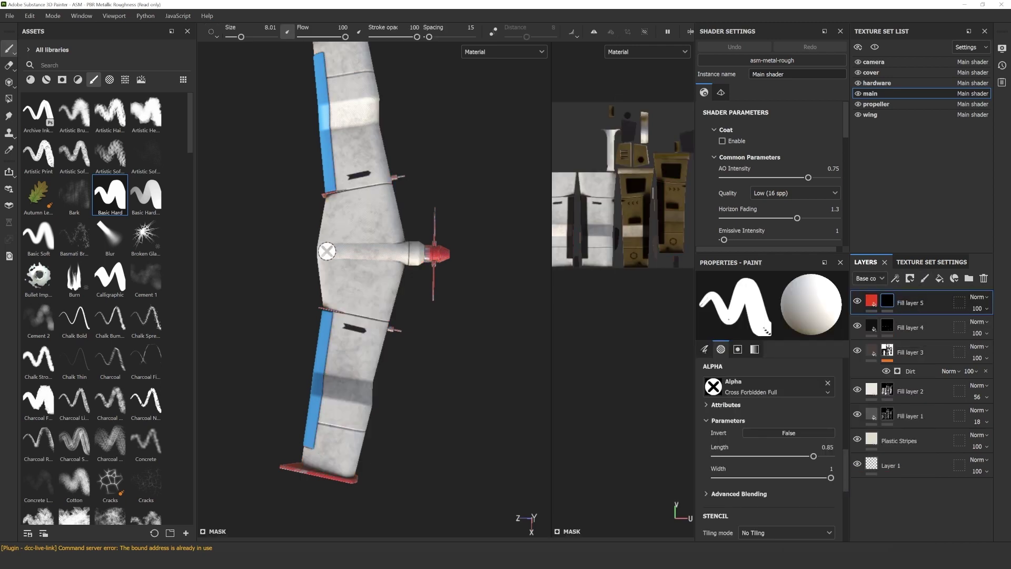
Stamp a red emblem on top of the aircraft's center section using the Cross Forbidden Full alpha at brush size 18.74
scroll(786, 408, up, 5)
drag(737, 406, 758, 406)
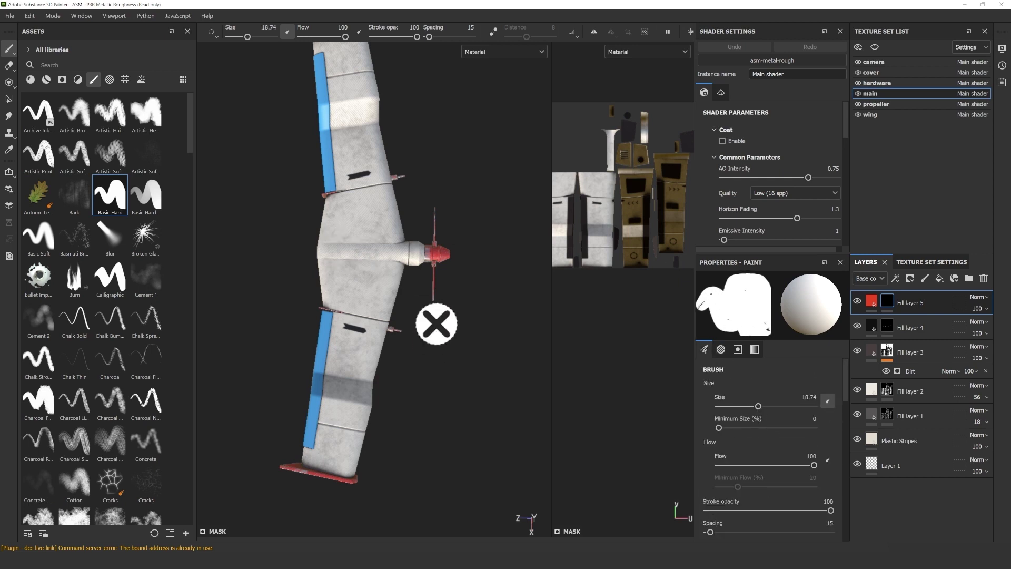
alt+drag(436, 323, 432, 328)
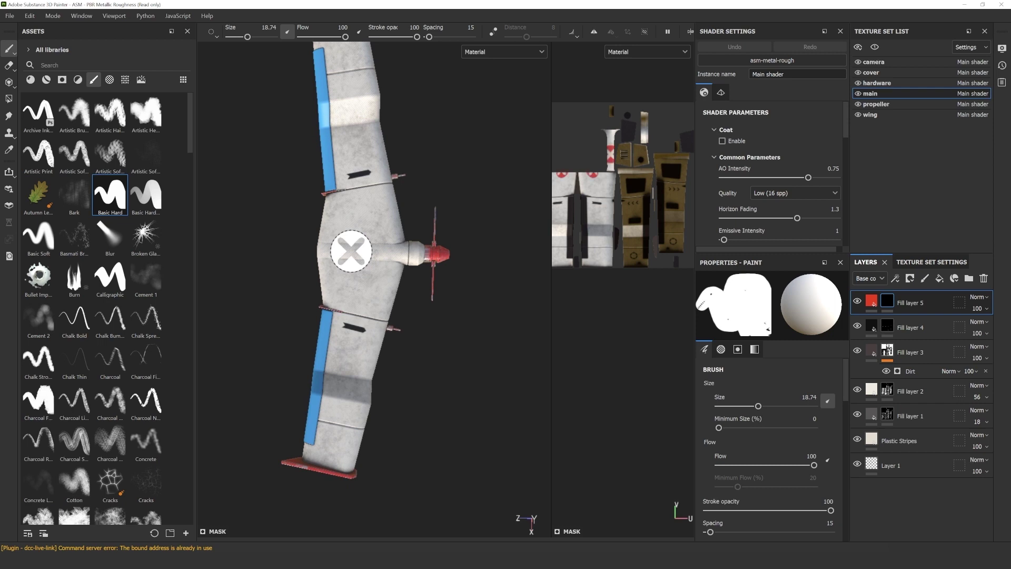
alt+drag(352, 251, 401, 353)
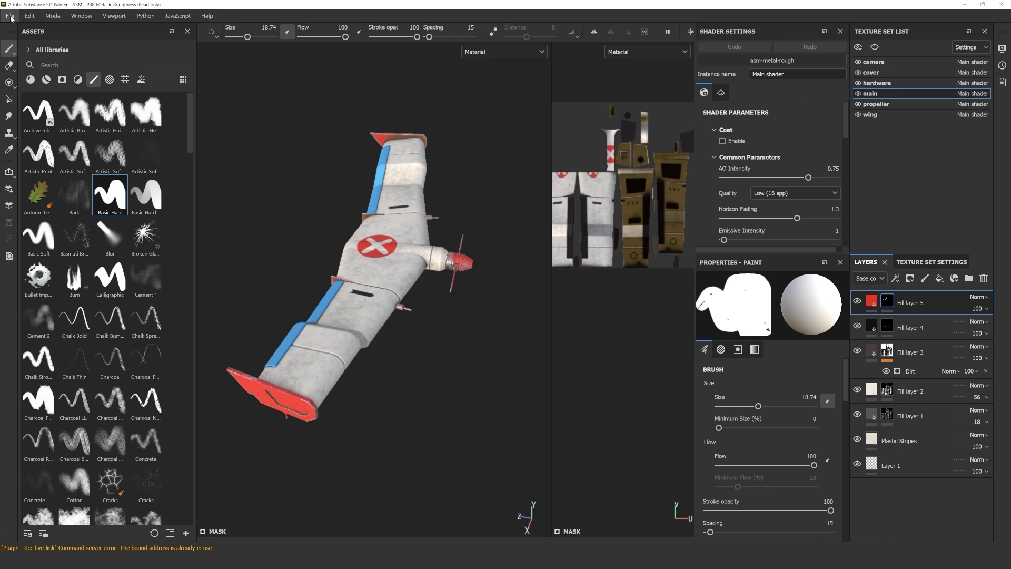
Send the textured aircraft to Substance 3D Stager
click(10, 15)
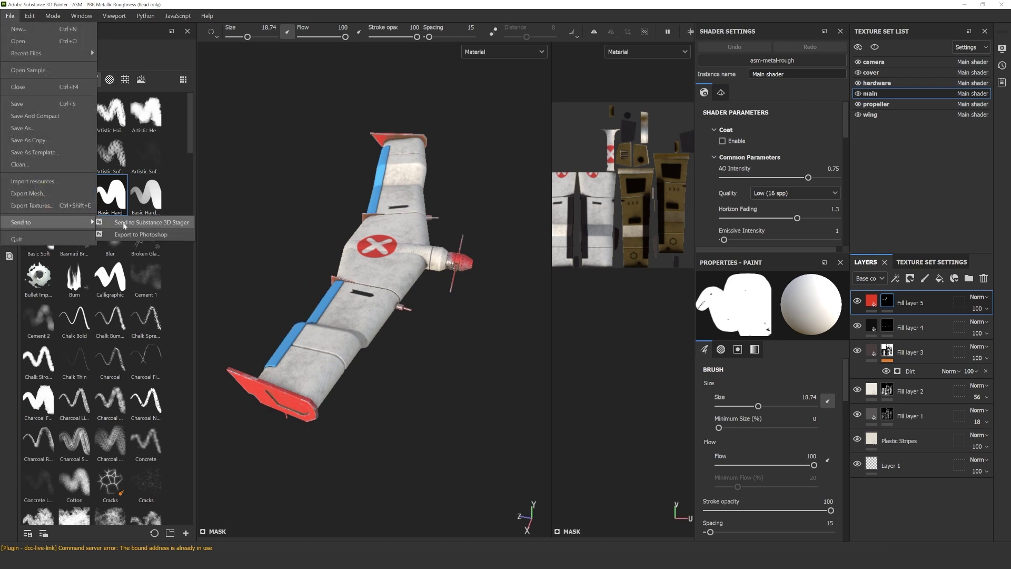
click(163, 220)
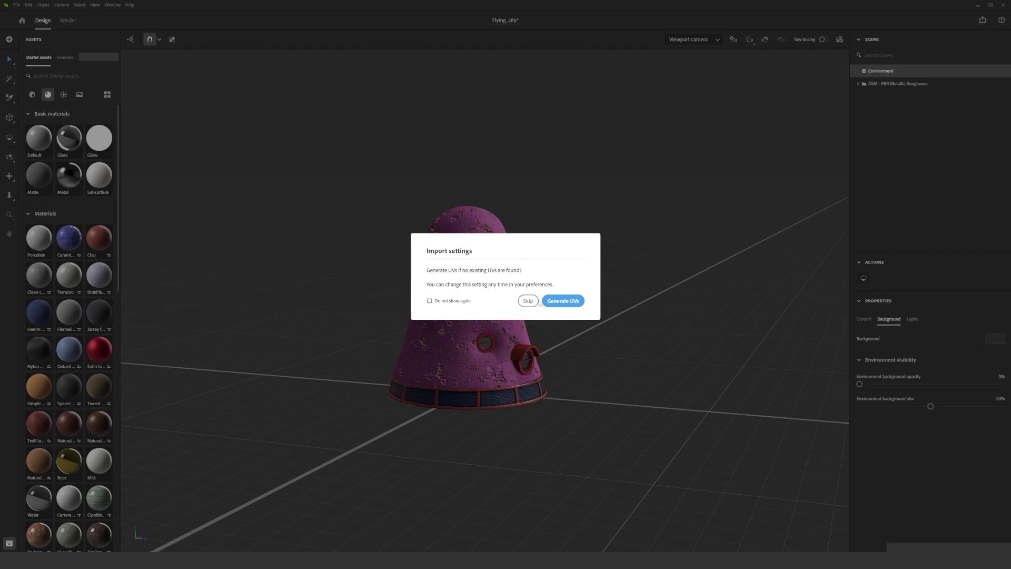
click(538, 301)
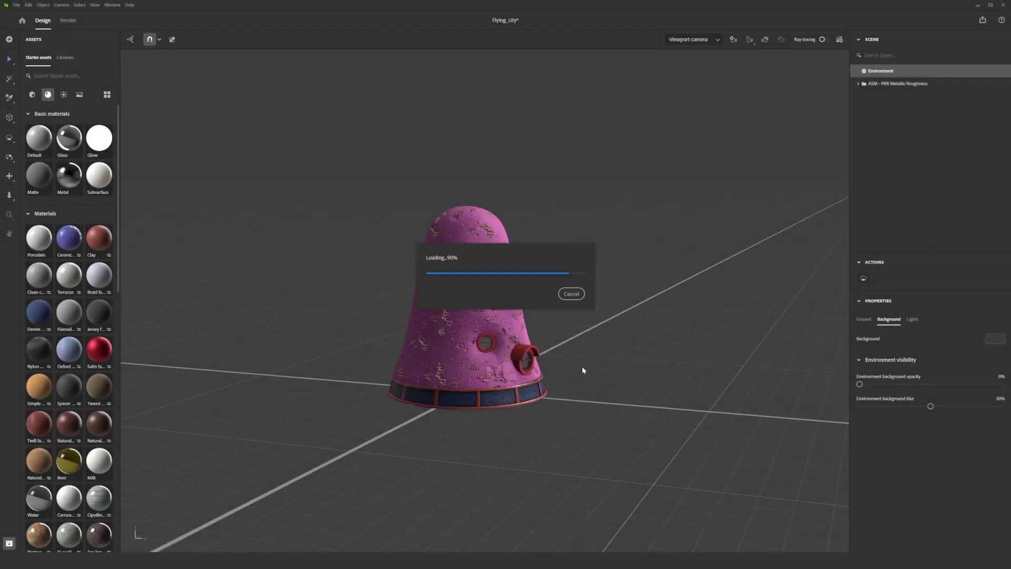
drag(507, 396, 703, 413)
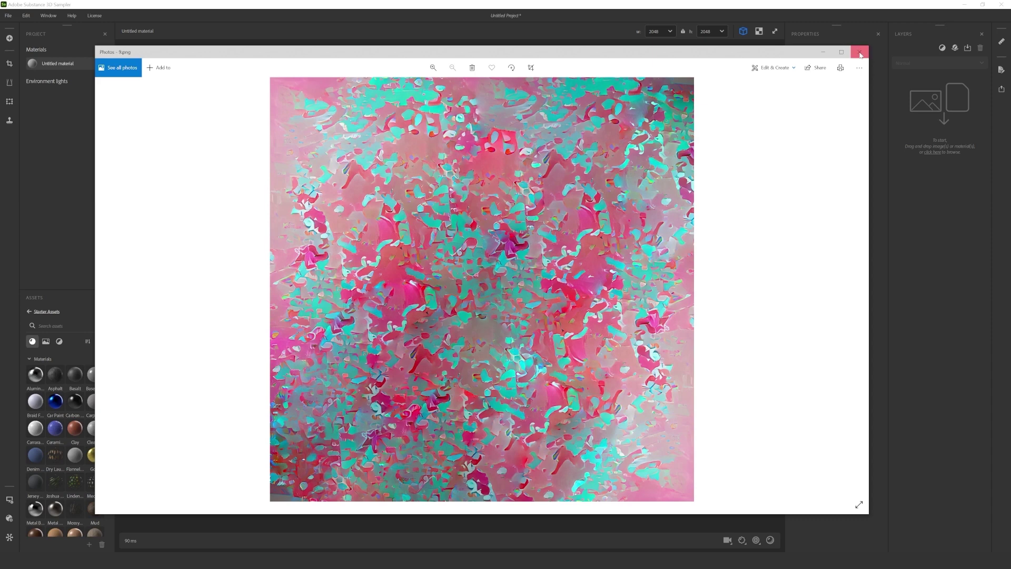
Switch to Substance 3D Sampler and import the pink and teal image using the AI-powered Image to material template
click(861, 53)
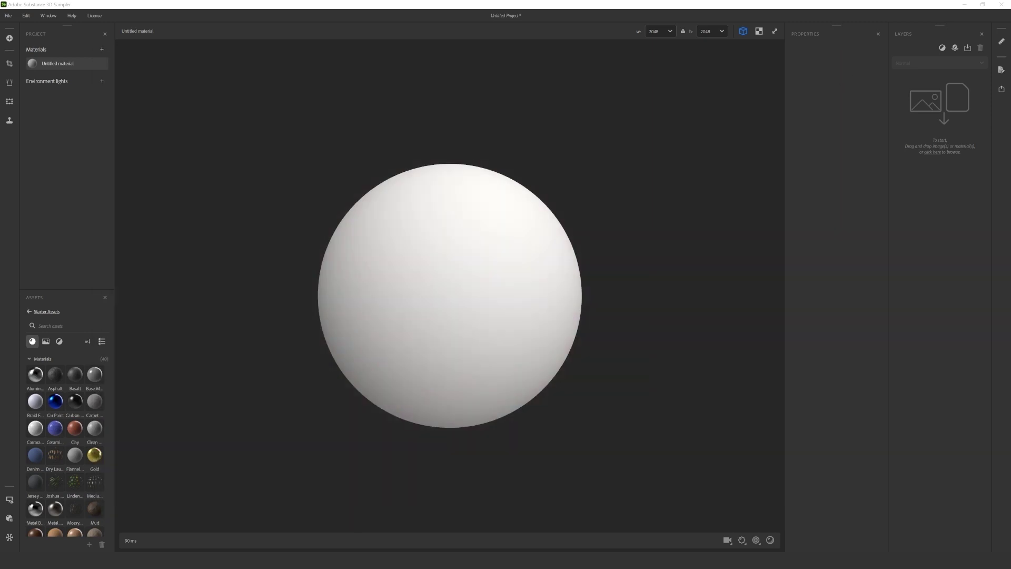
drag(496, 337, 445, 265)
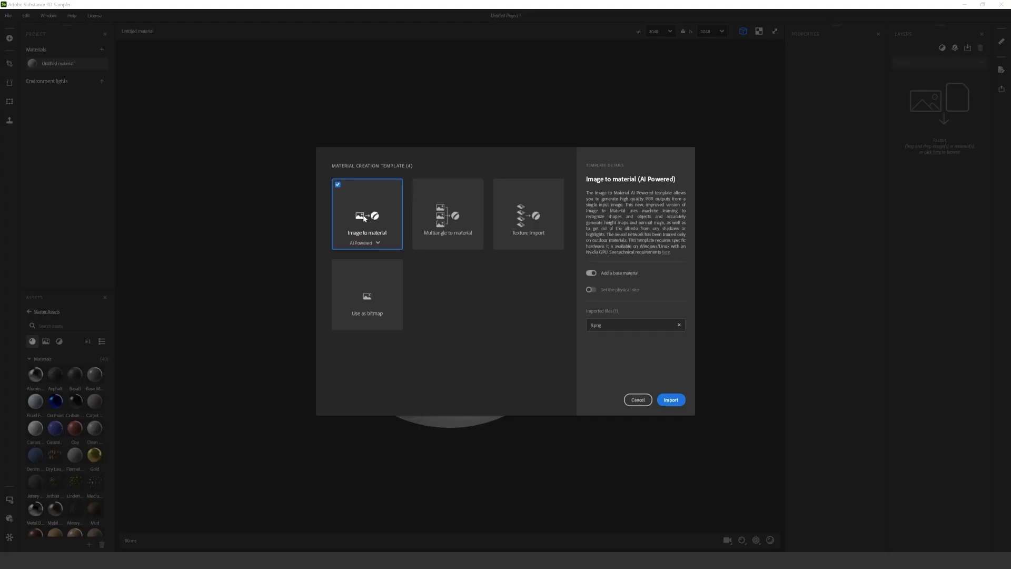
click(676, 401)
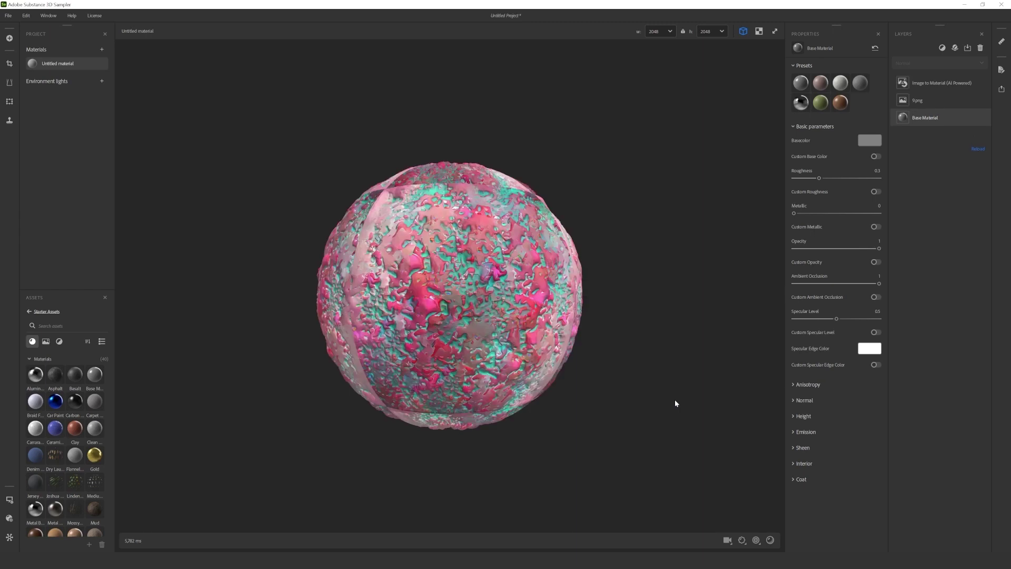
Set the preview sphere's height scale to 0.06 and adjust its tiling
scroll(463, 284, up, 5)
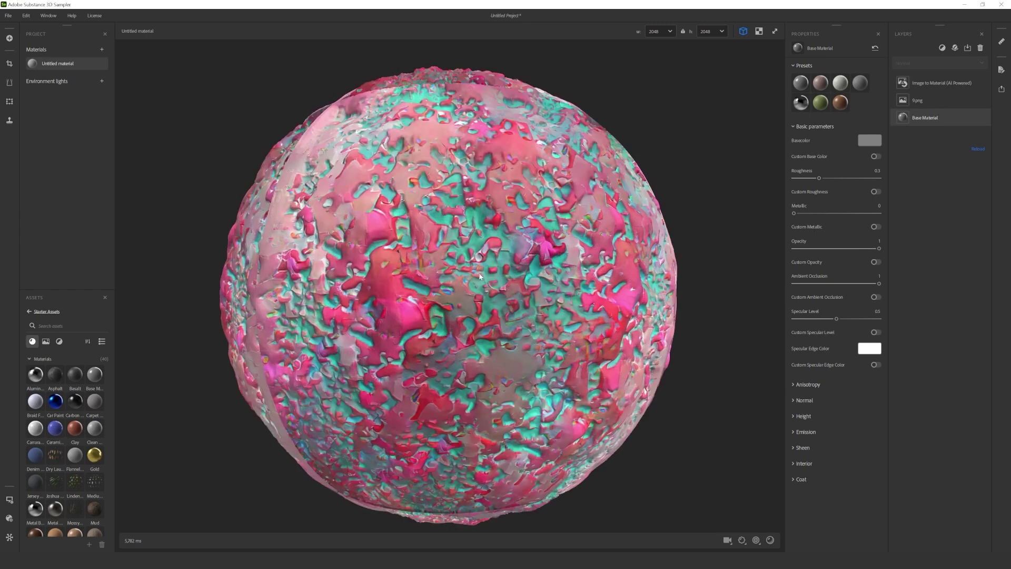
drag(480, 277, 430, 311)
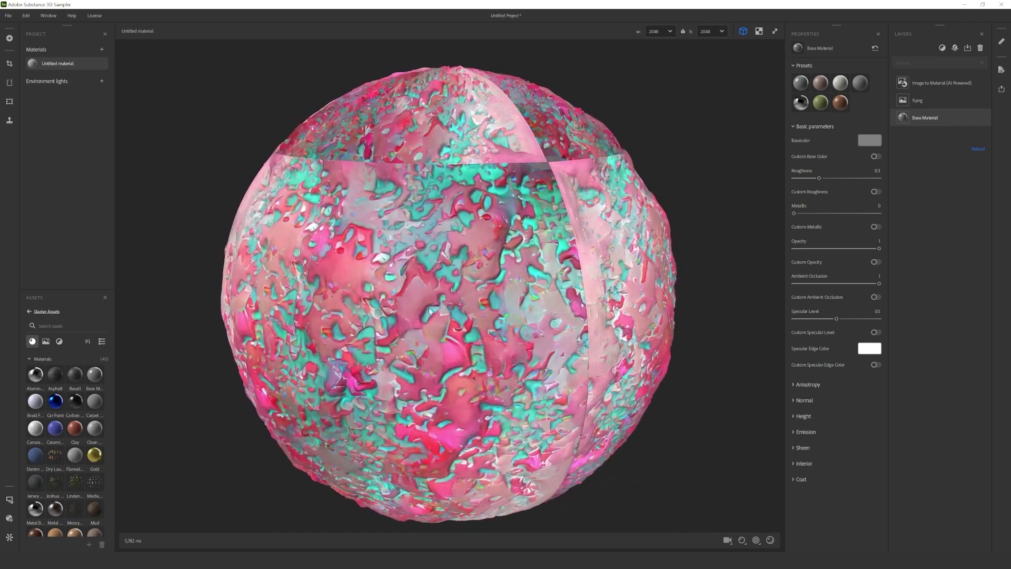
scroll(431, 311, down, 3)
click(742, 541)
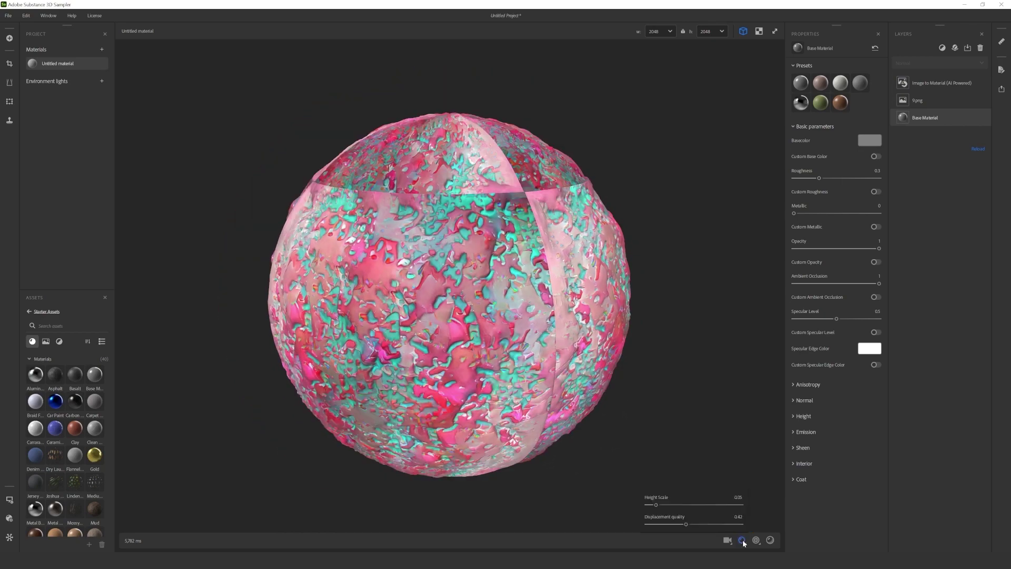
drag(660, 507, 659, 507)
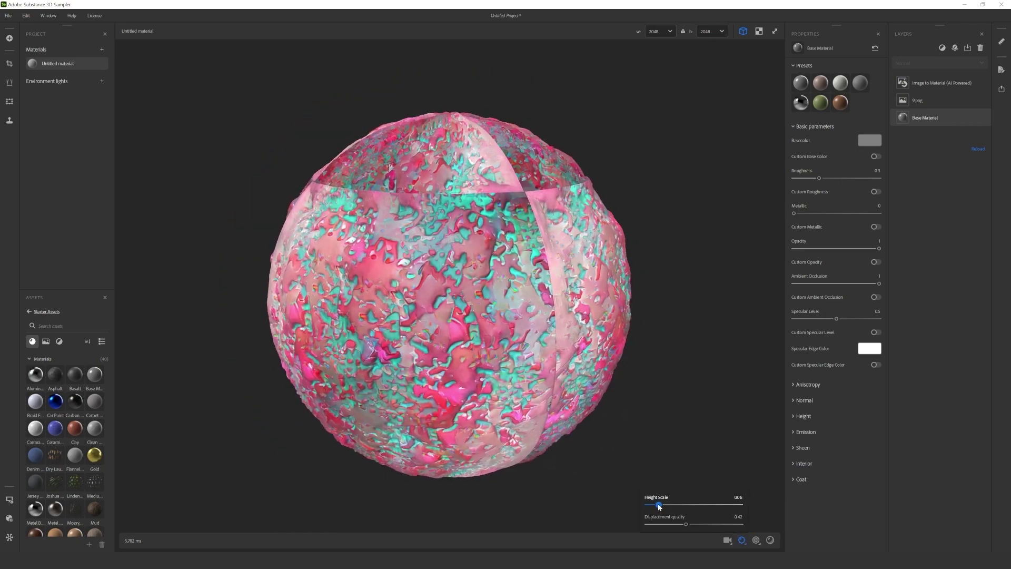
click(757, 540)
mouse_move(680, 526)
mouse_down()
mouse_move(665, 525)
mouse_move(685, 525)
mouse_move(675, 525)
mouse_up()
scroll(524, 382, down, 2)
drag(524, 381, 616, 362)
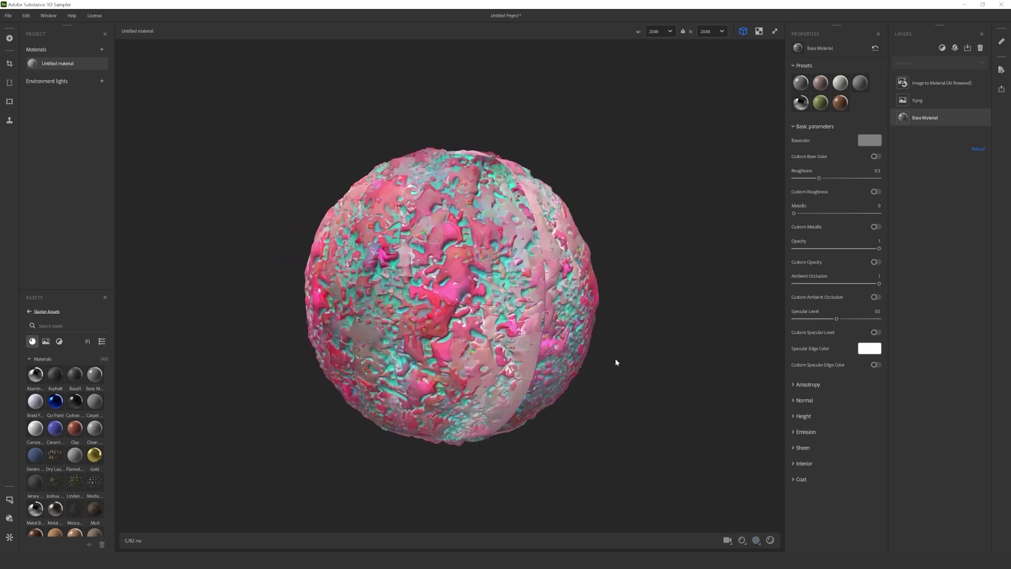
Add a Make It Tile filter on top of the layer stack with its Threshold at 0.86
click(943, 48)
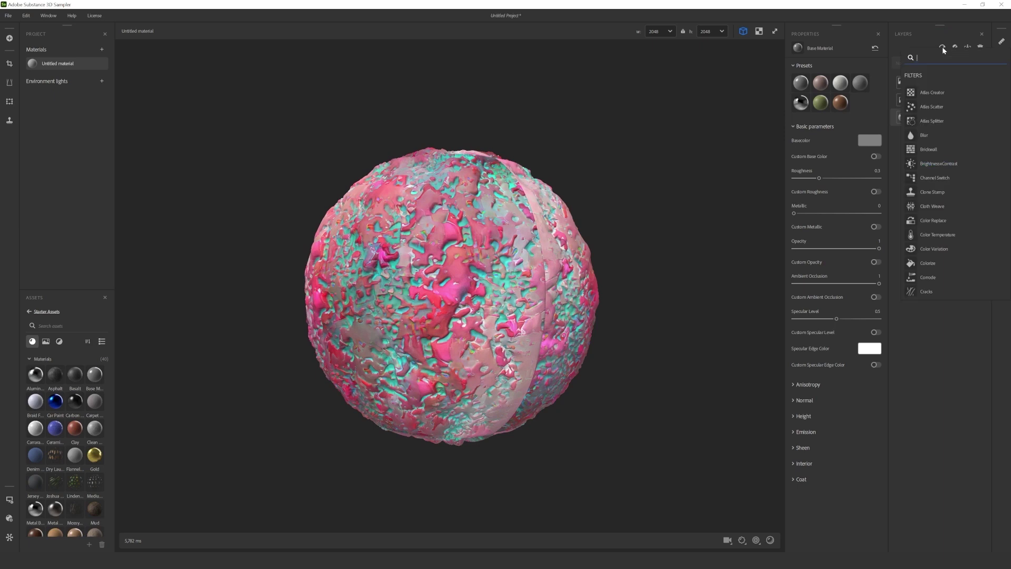
text(make)
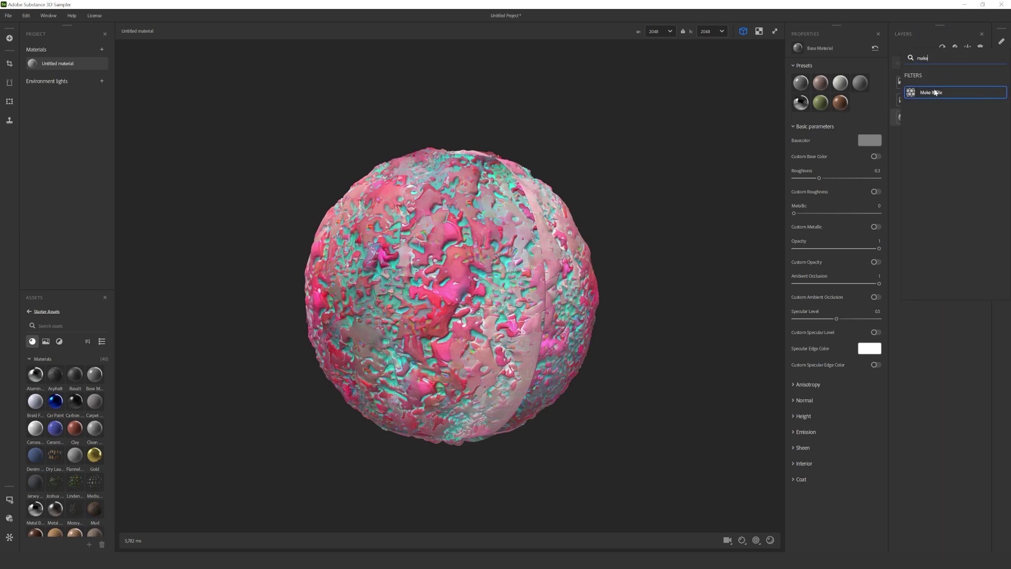
click(919, 93)
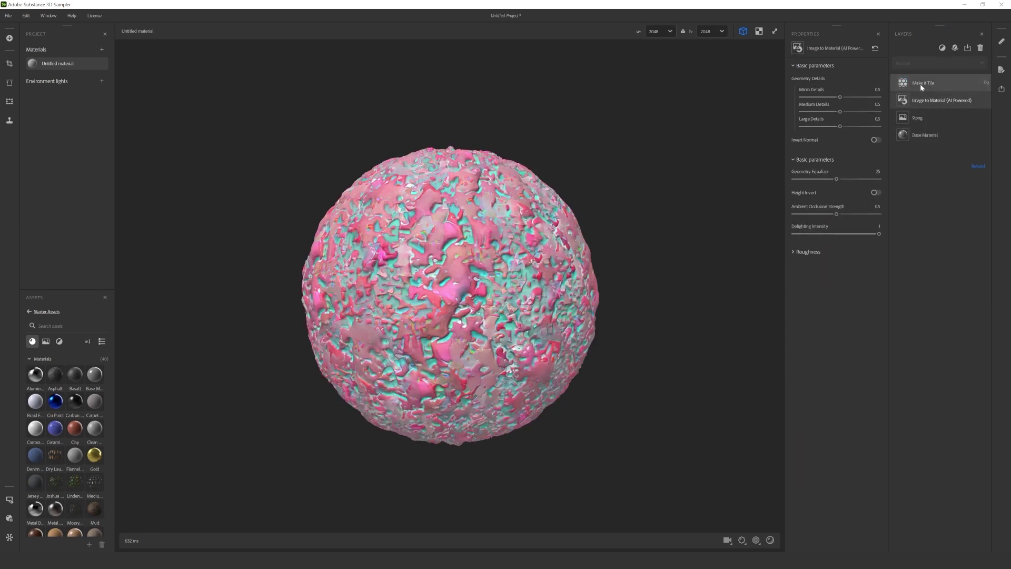
mouse_move(867, 84)
mouse_down()
mouse_move(857, 85)
mouse_move(867, 84)
mouse_up()
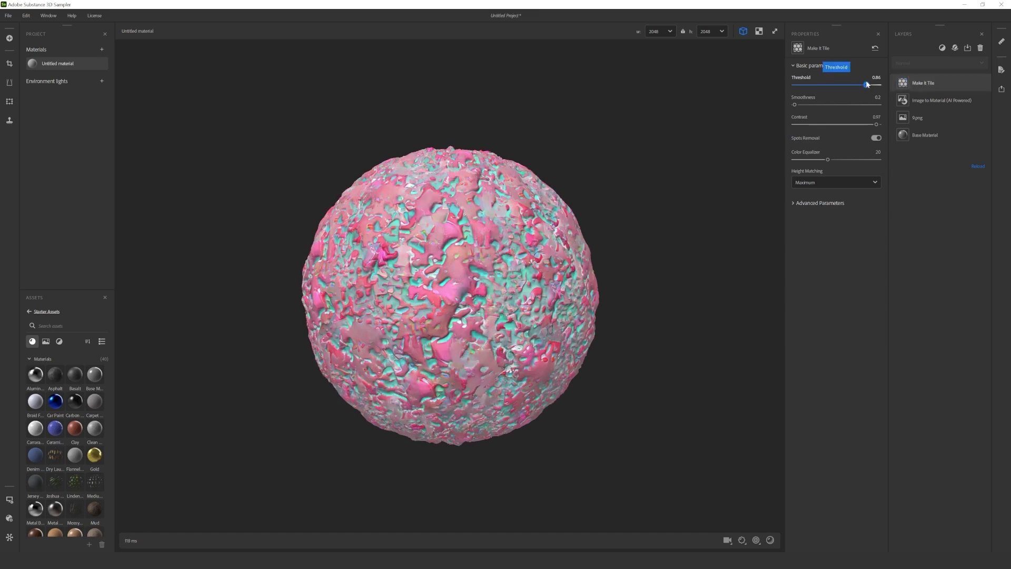
drag(480, 310, 465, 371)
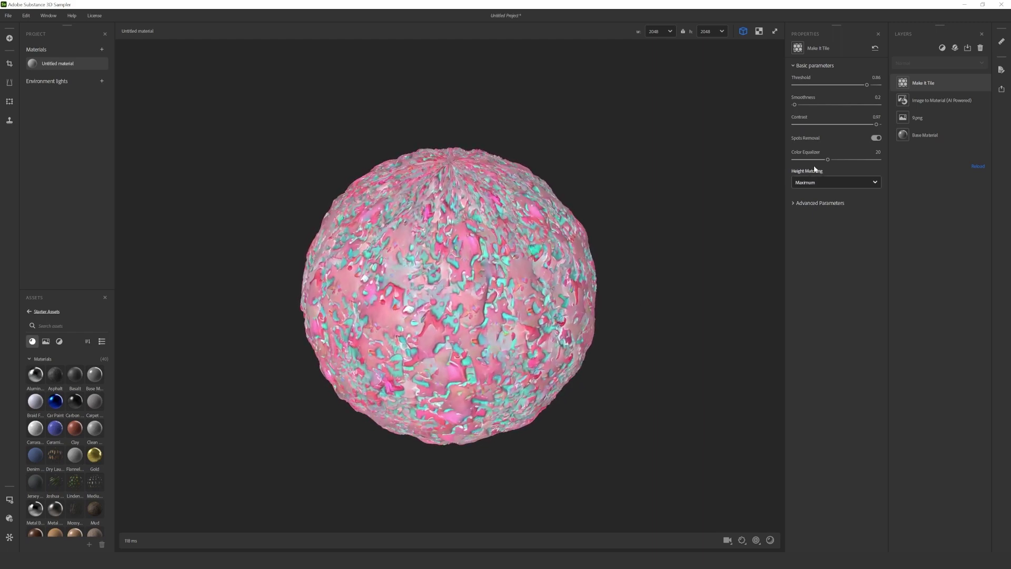
Lower the Make It Tile filter's Contrast to 0.41, keeping Maximum as its height matching
drag(877, 125, 826, 128)
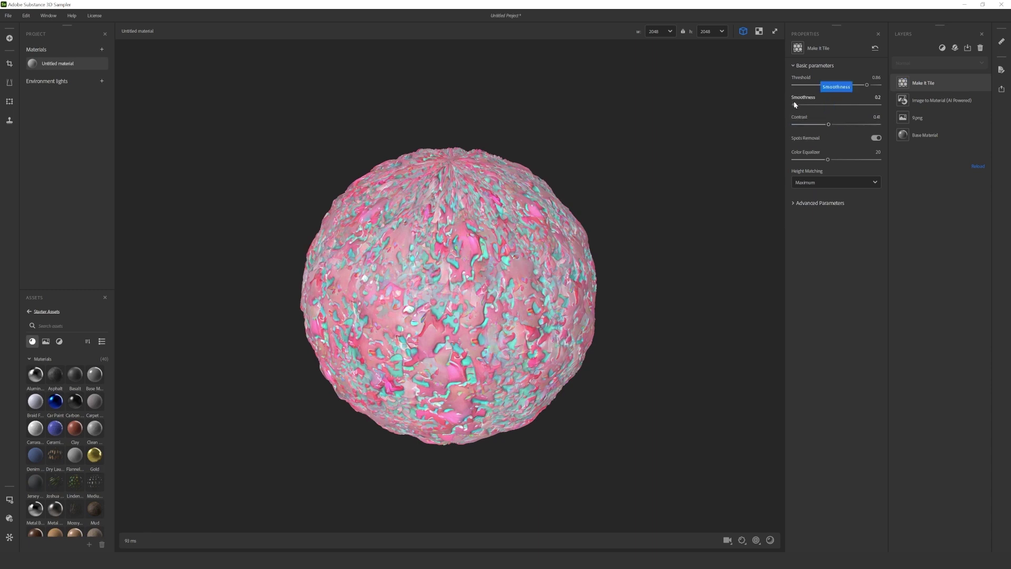
click(834, 182)
click(834, 181)
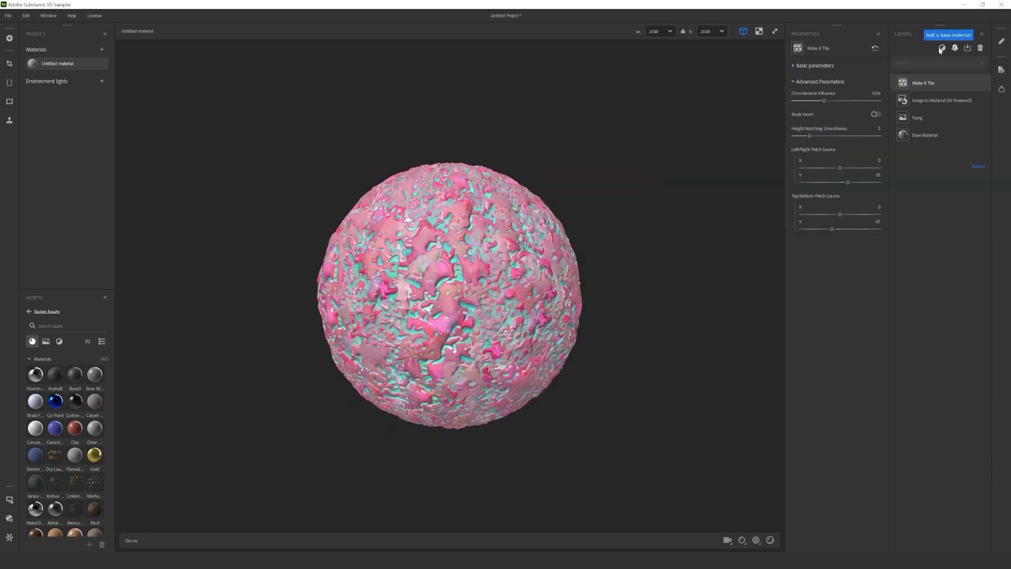
Add an Atlas Scatter filter on top and use the Medium Rock Pebbles 10 material as its input
click(942, 47)
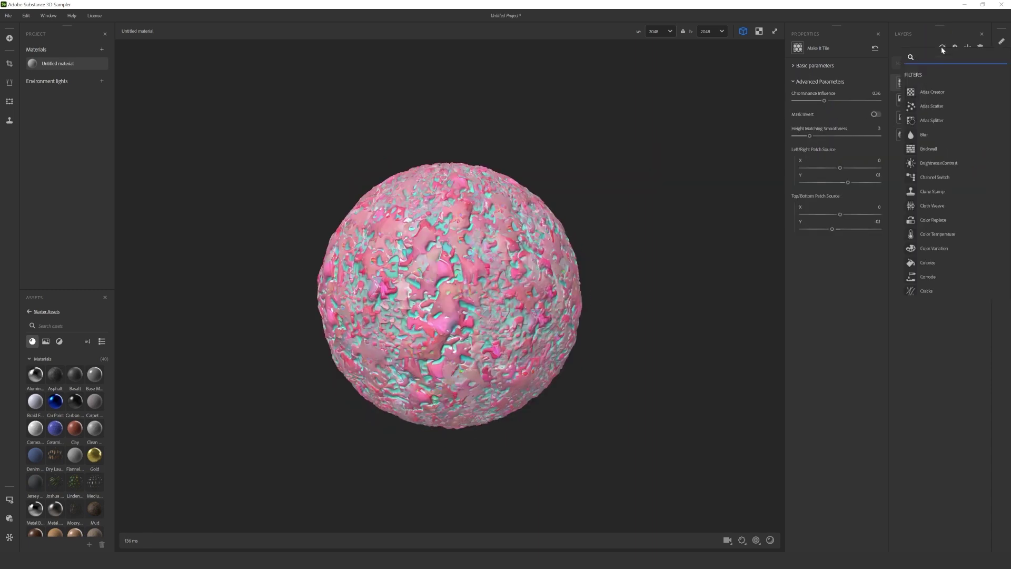
click(931, 107)
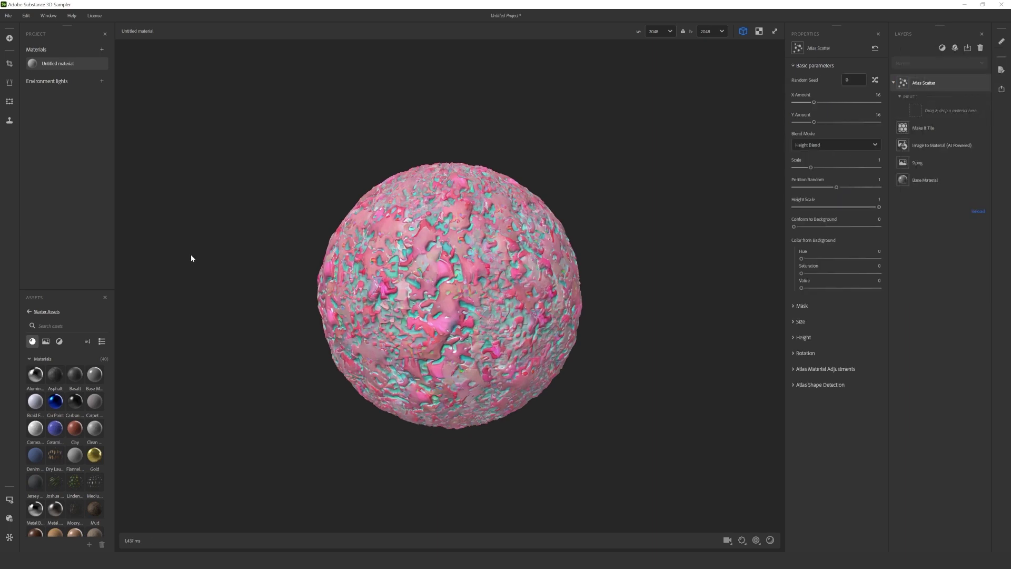
drag(92, 481, 942, 111)
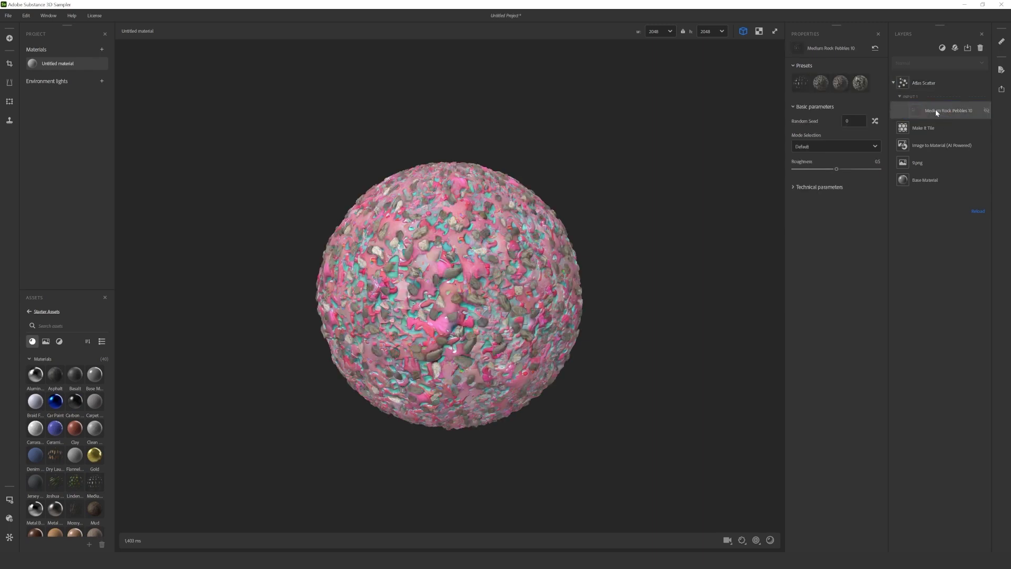
Set the Atlas Scatter filter's X Amount to 6, Y Amount to 26 and Scale to 0.3
click(924, 83)
drag(817, 101, 827, 122)
drag(811, 168, 800, 168)
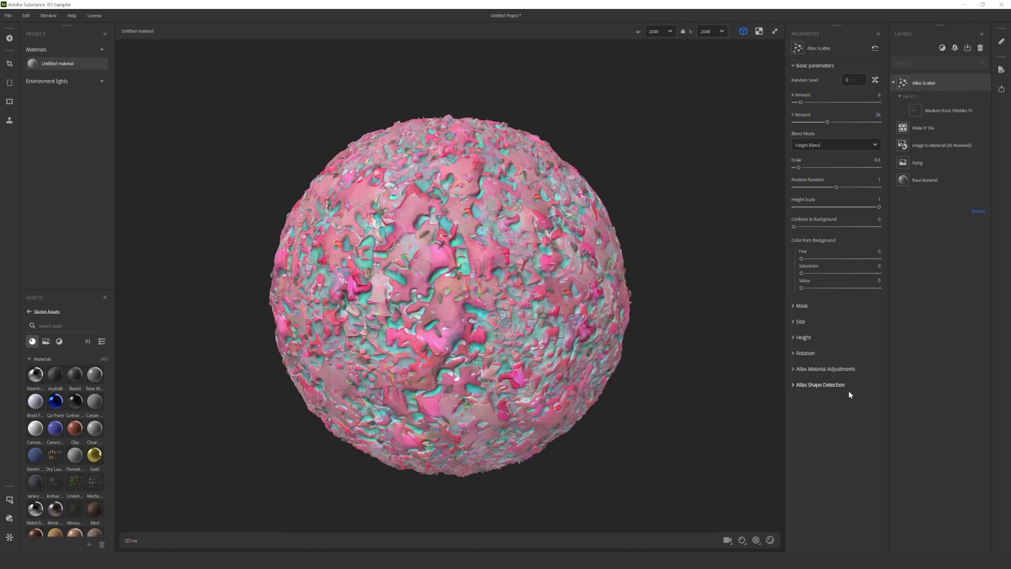
scroll(510, 291, up, 3)
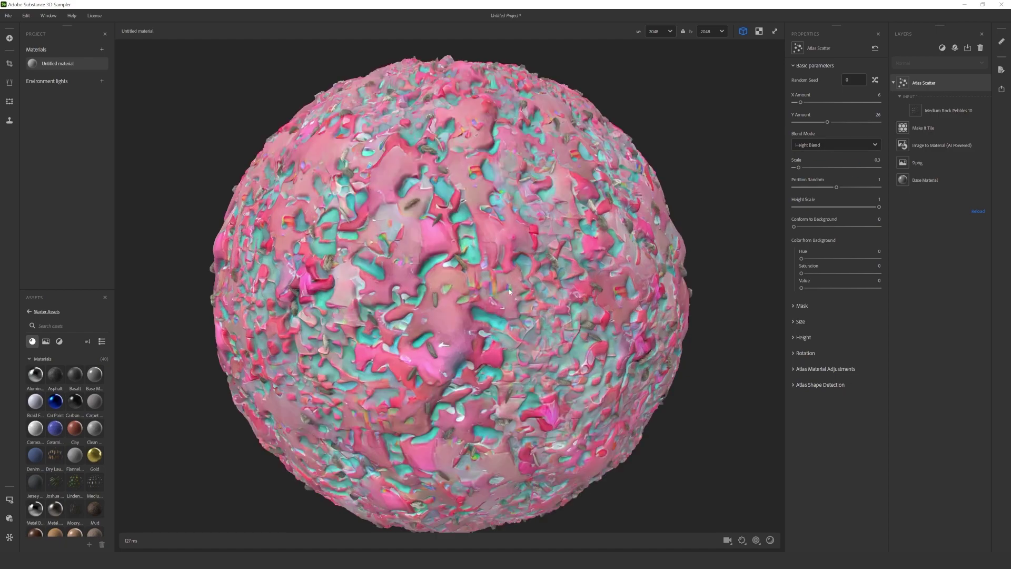
scroll(509, 291, down, 4)
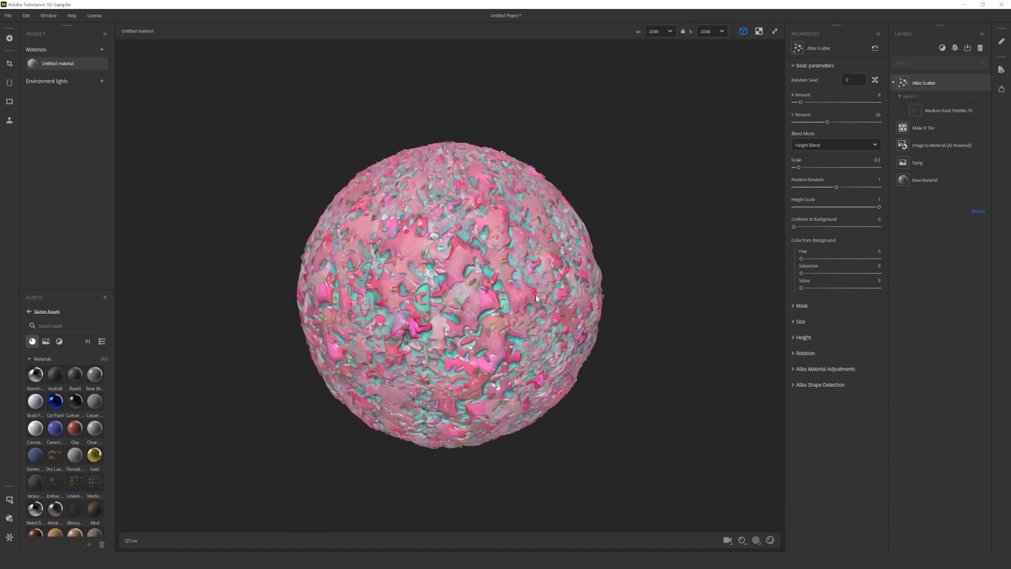
scroll(540, 268, up, 5)
drag(540, 268, 458, 282)
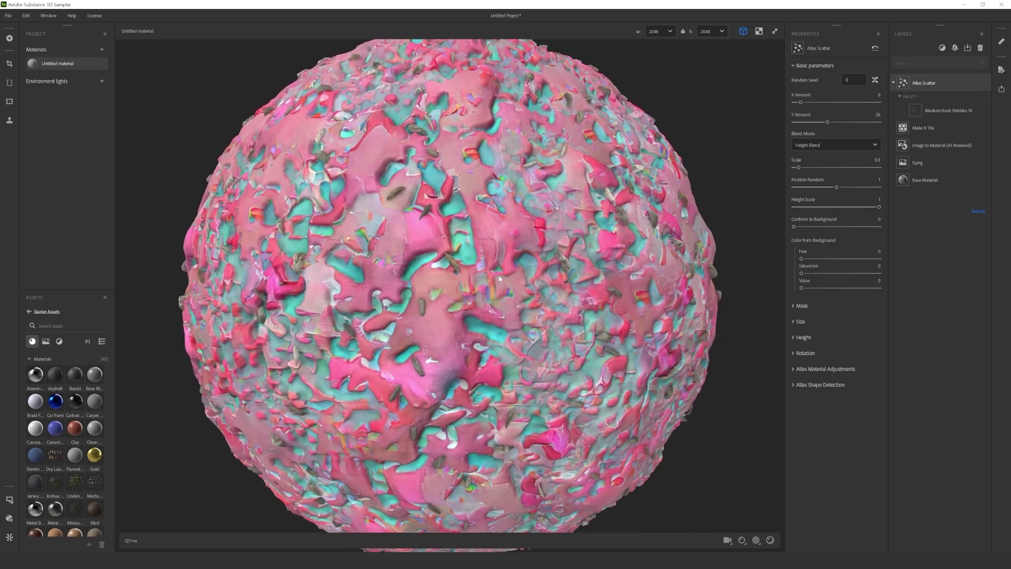
scroll(458, 282, down, 2)
Add a Dirt filter at the top of the layer stack and inspect the sphere's surface
click(936, 62)
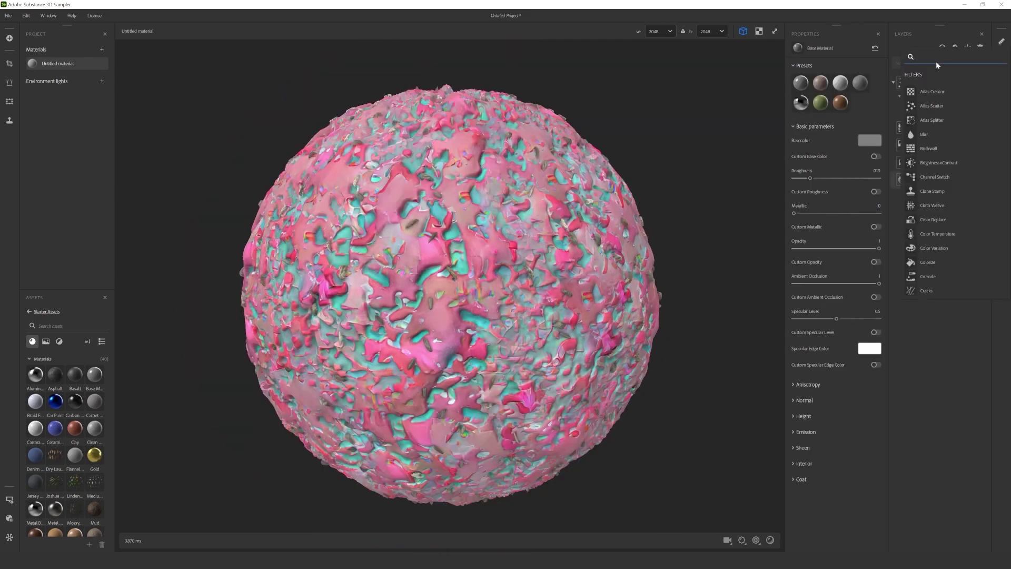
text(dirt)
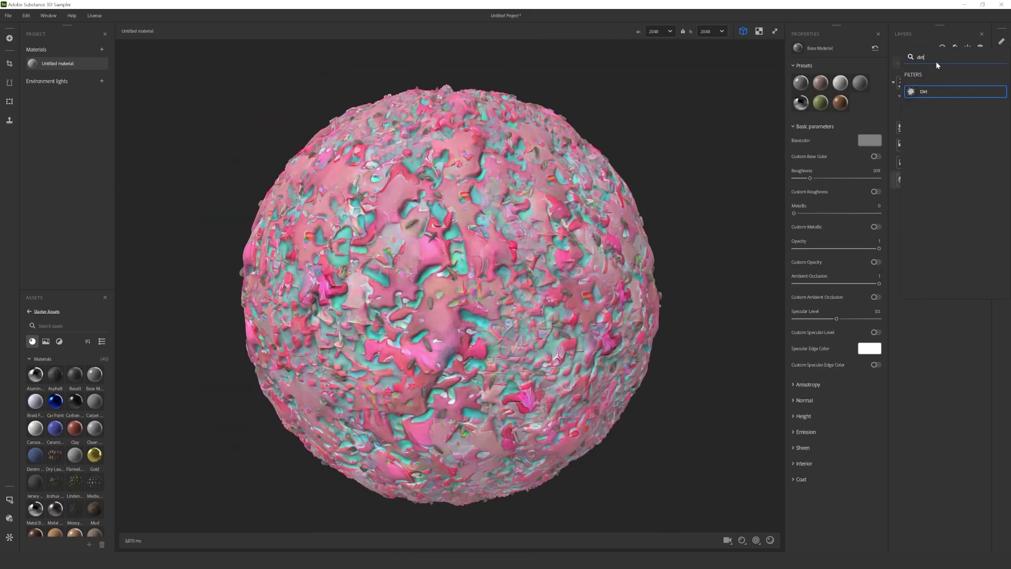
click(934, 91)
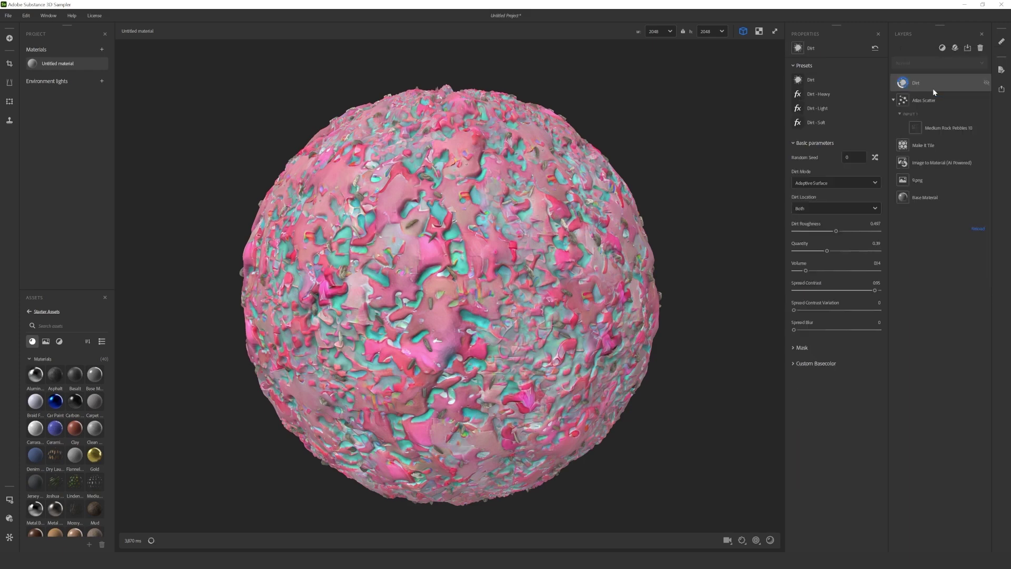
scroll(521, 306, down, 3)
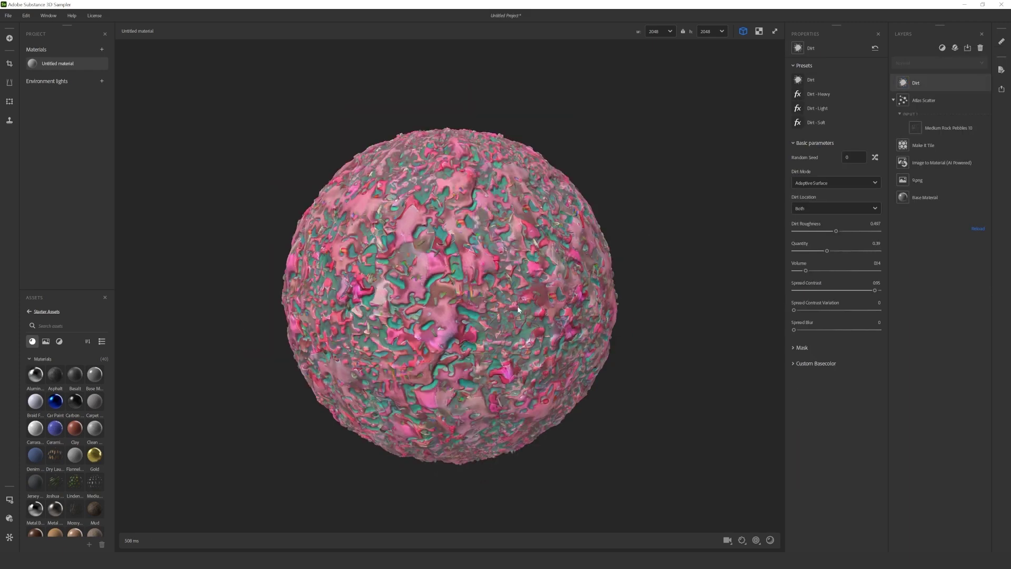
drag(517, 307, 489, 259)
scroll(489, 258, up, 3)
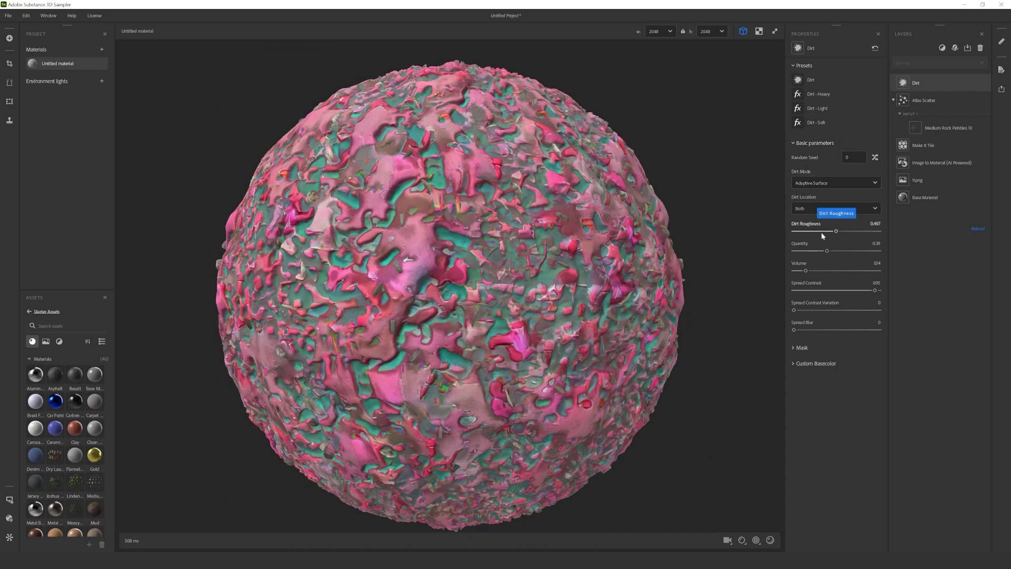
Set the Dirt filter's roughness to 0.25 and lower its quantity to 0.21
drag(836, 233, 816, 232)
mouse_move(625, 261)
mouse_down()
mouse_move(569, 259)
mouse_move(584, 320)
mouse_move(592, 279)
mouse_move(612, 257)
mouse_move(645, 265)
mouse_up()
scroll(570, 259, down, 3)
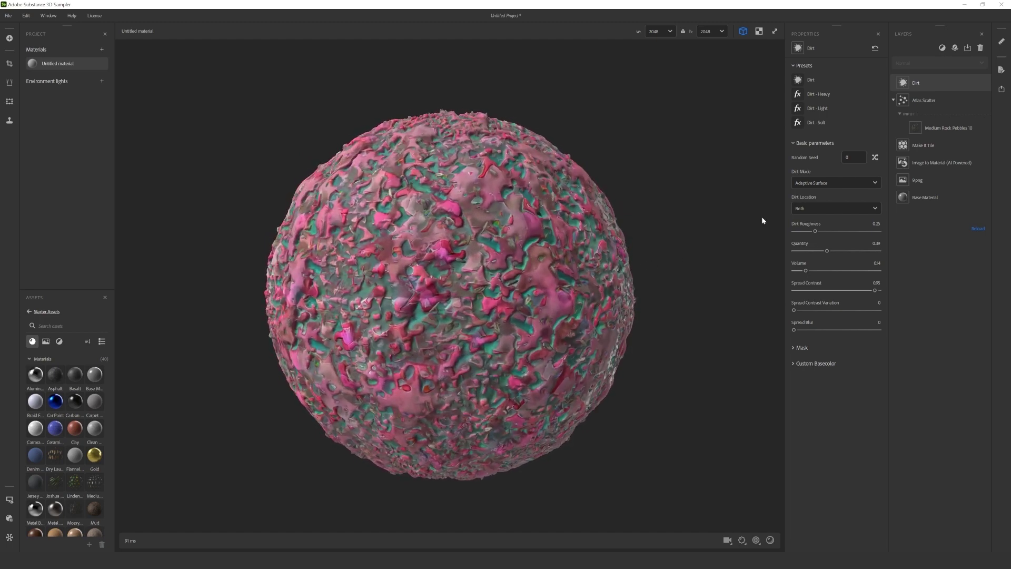
drag(827, 251, 816, 253)
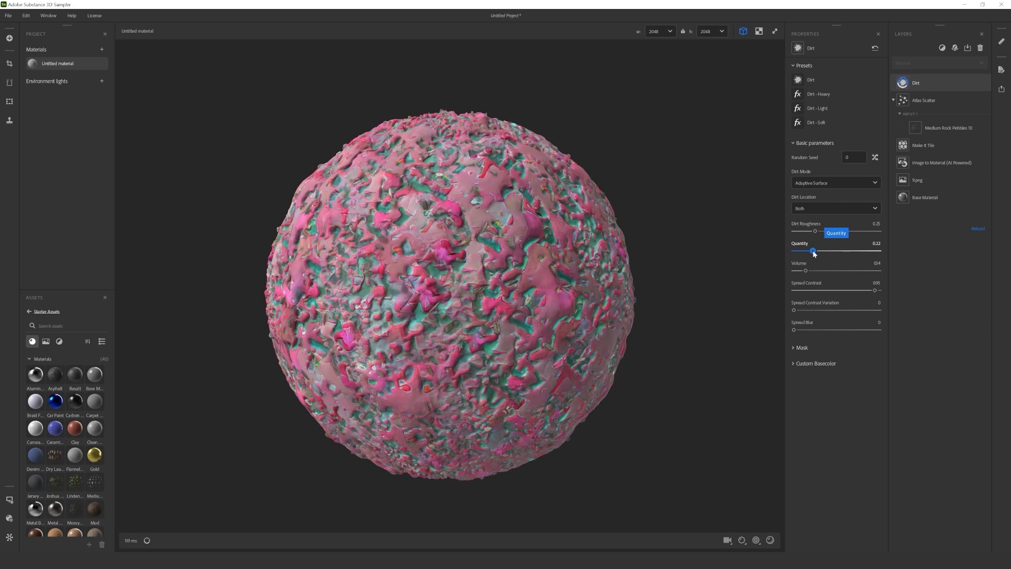
Raise the Color Equalizer of the Make It Tile layer to about 40
click(934, 143)
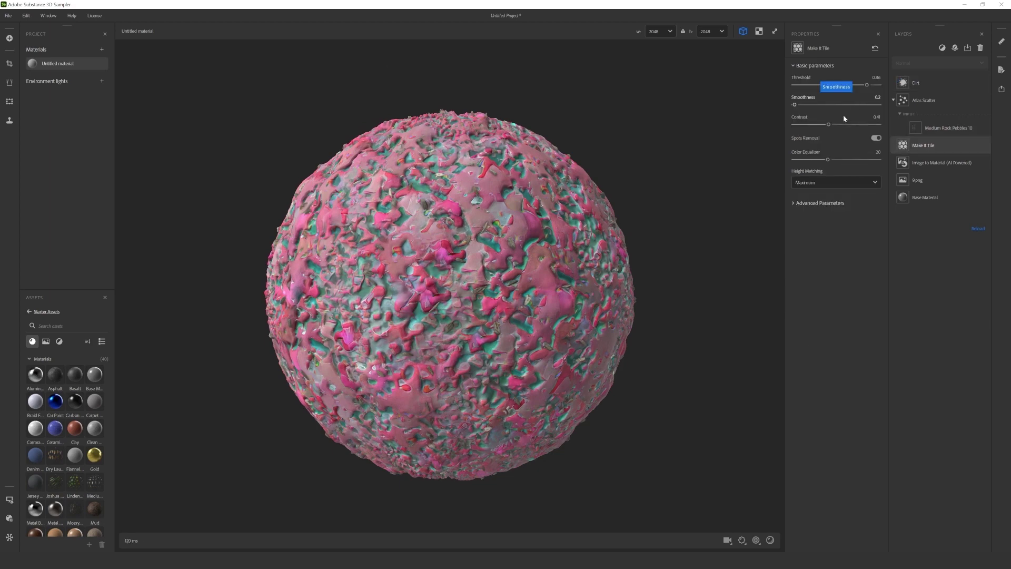
drag(828, 160, 862, 161)
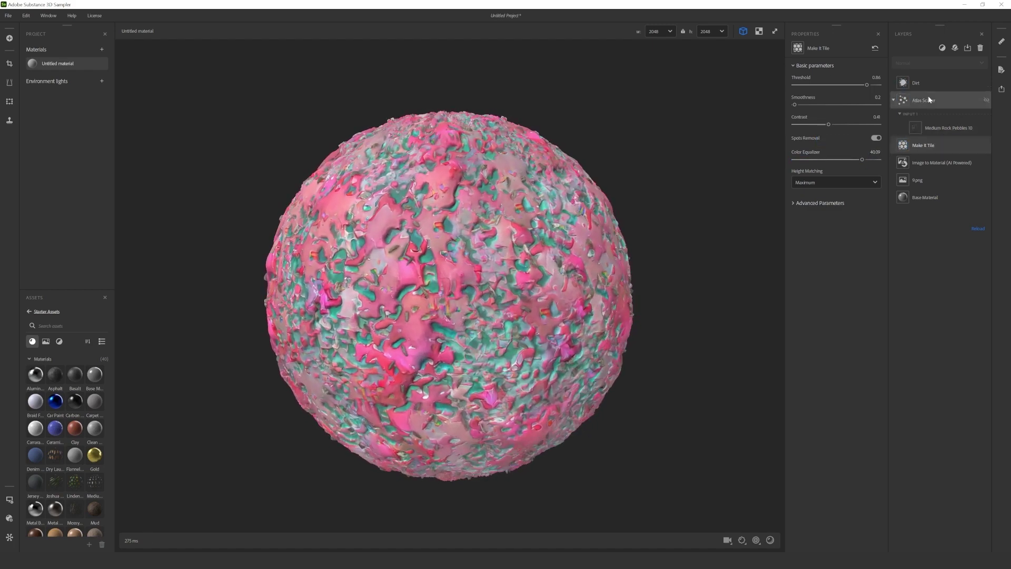
Set Color #1 of the Dirt filter's custom base color to a bright pink sampled from the sphere
click(927, 82)
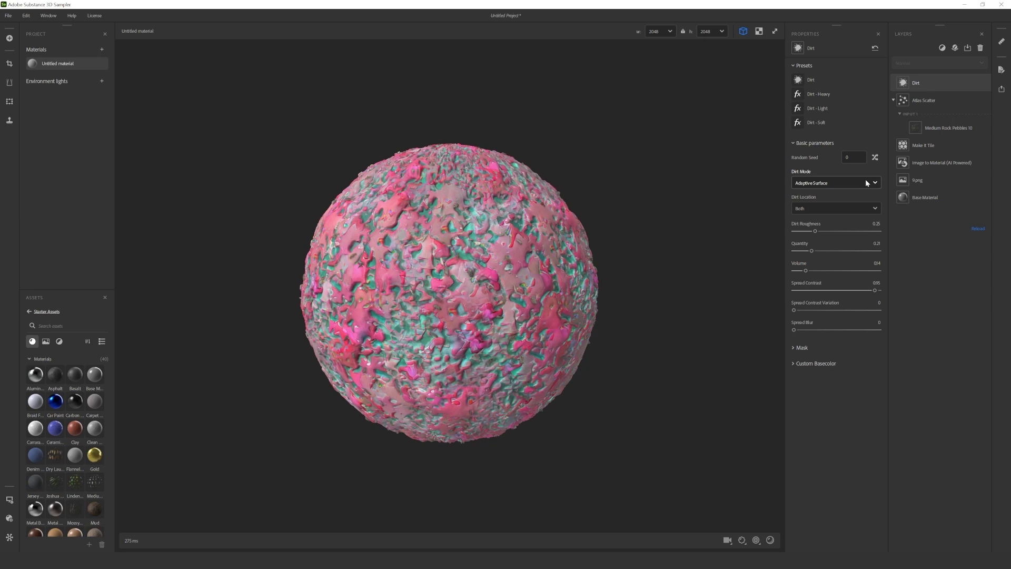
click(796, 363)
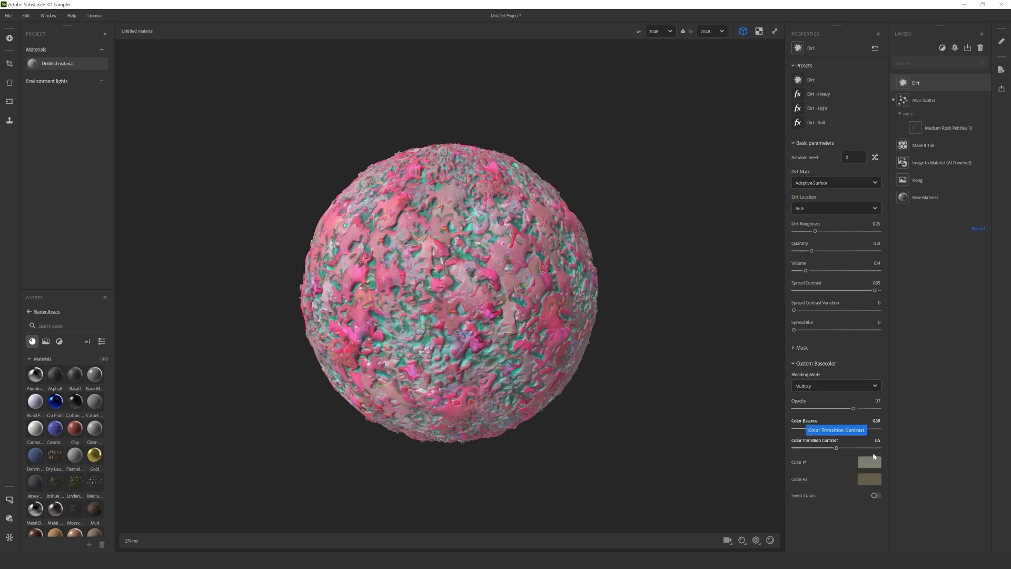
click(870, 463)
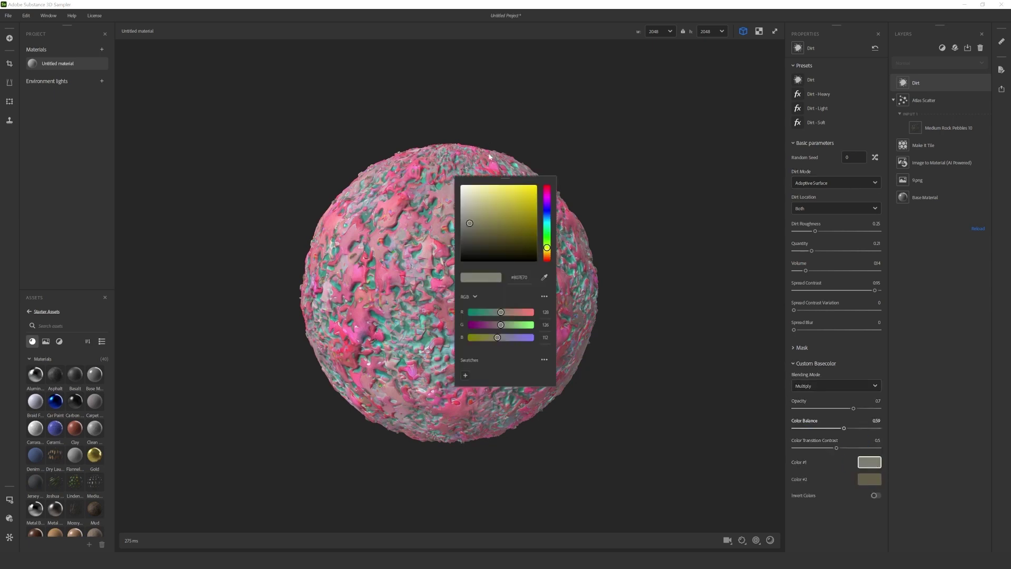
click(544, 278)
click(350, 344)
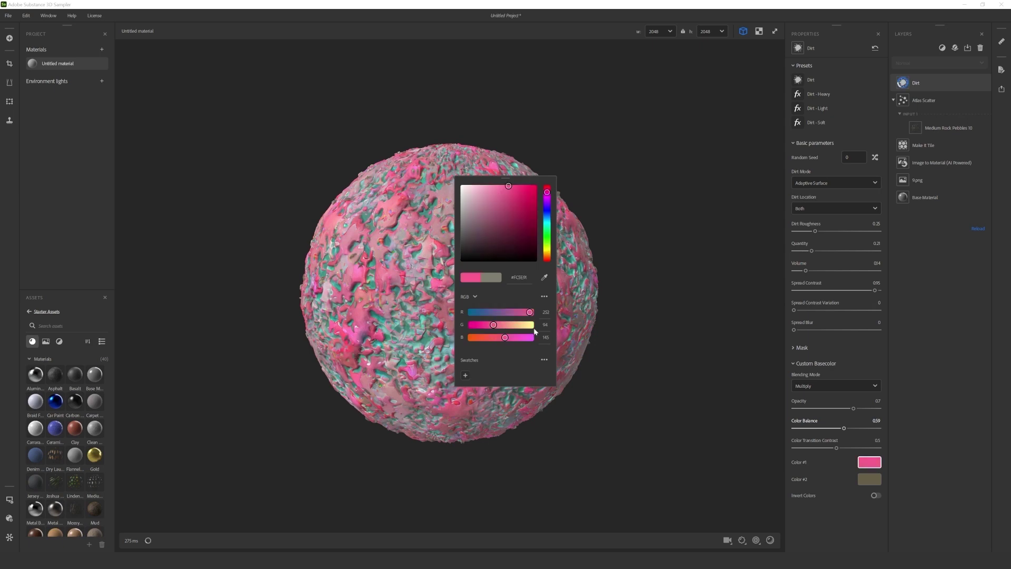
Set the Dirt filter's Color #1 to a deep crimson and its Color #2 to a dark blue
drag(510, 194, 722, 102)
click(870, 479)
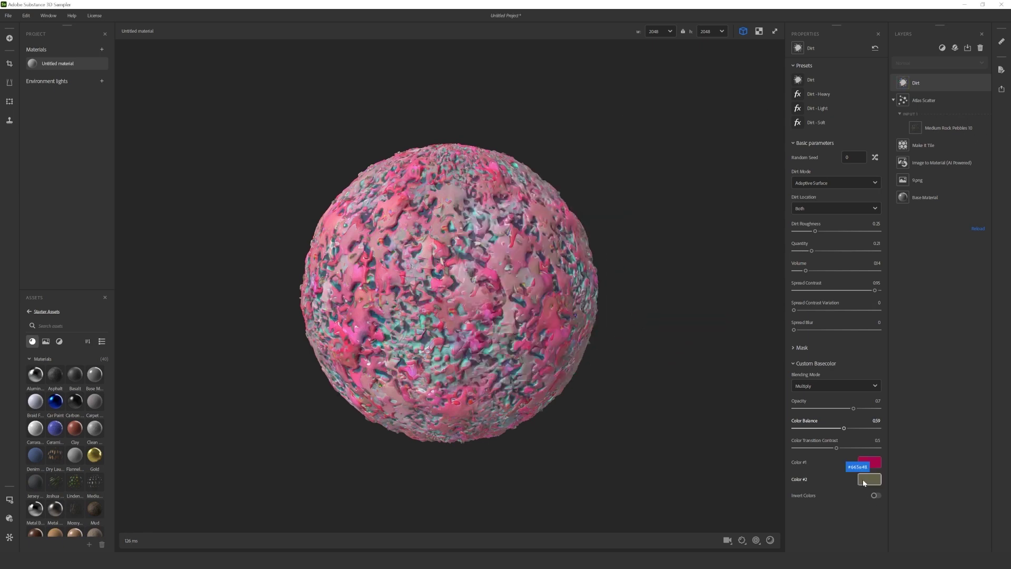
drag(715, 255, 707, 260)
click(700, 140)
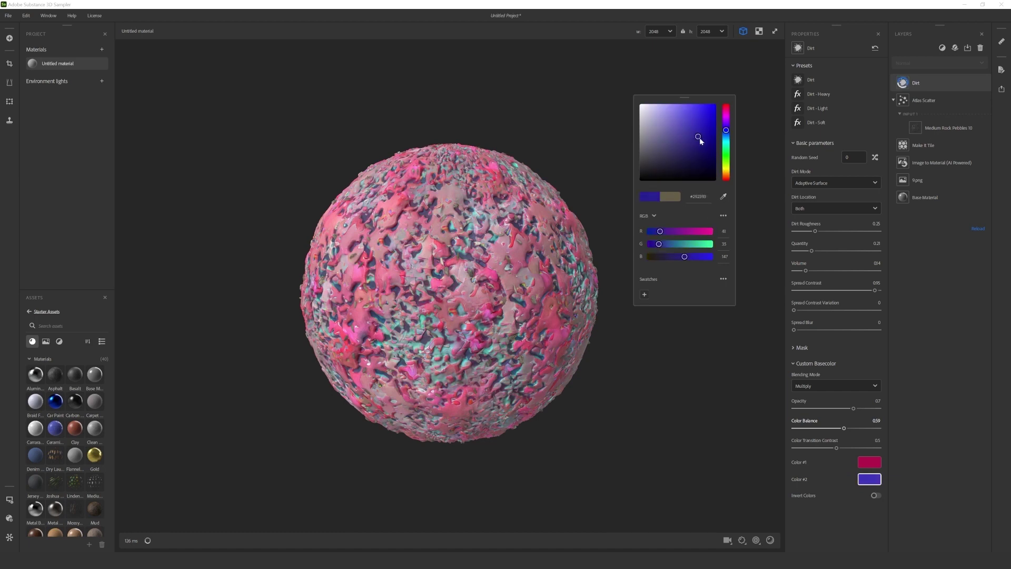
click(869, 479)
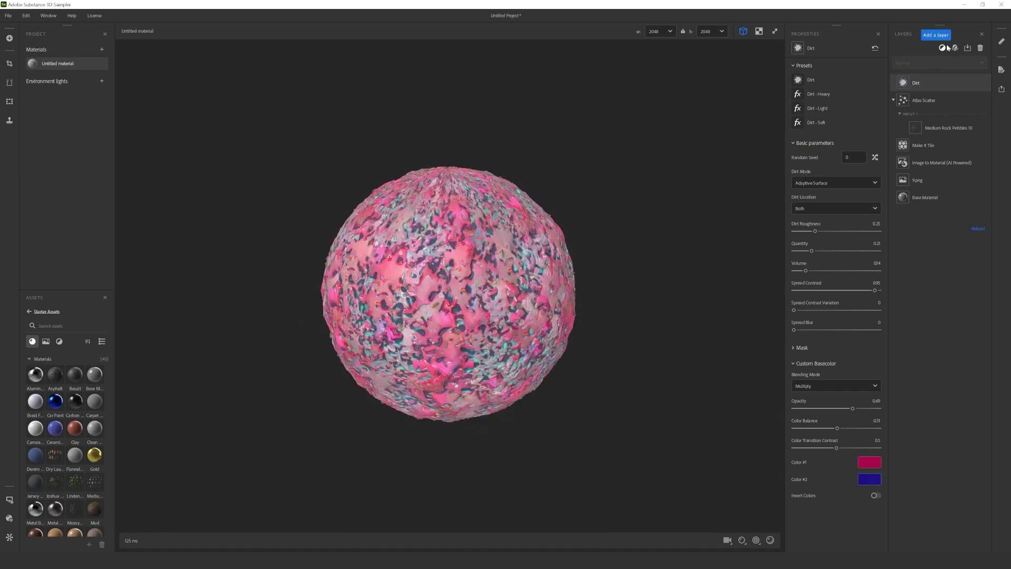
Add a Dust filter above the Dirt layer in the material's layer stack
click(942, 48)
text(dust)
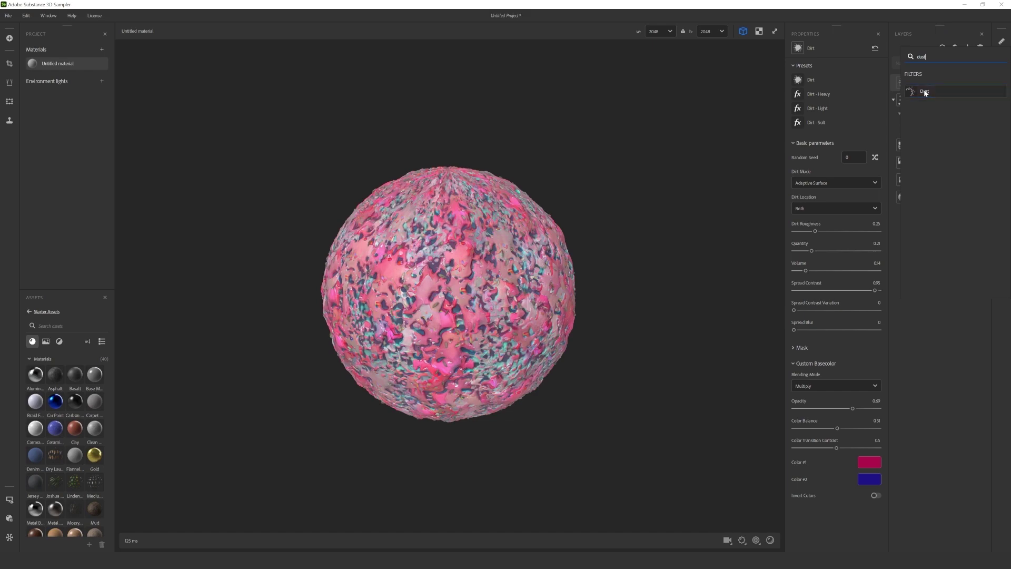
click(923, 90)
scroll(577, 280, up, 5)
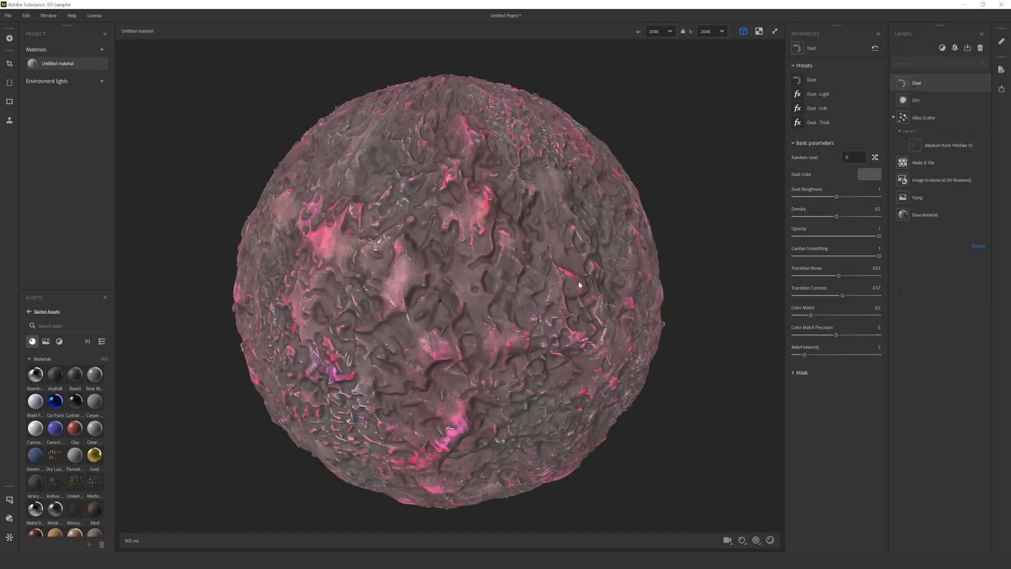
Set the Dust filter's color to a soft violet-blue, its roughness to 0.78 and its density to 0.33
click(871, 174)
click(701, 257)
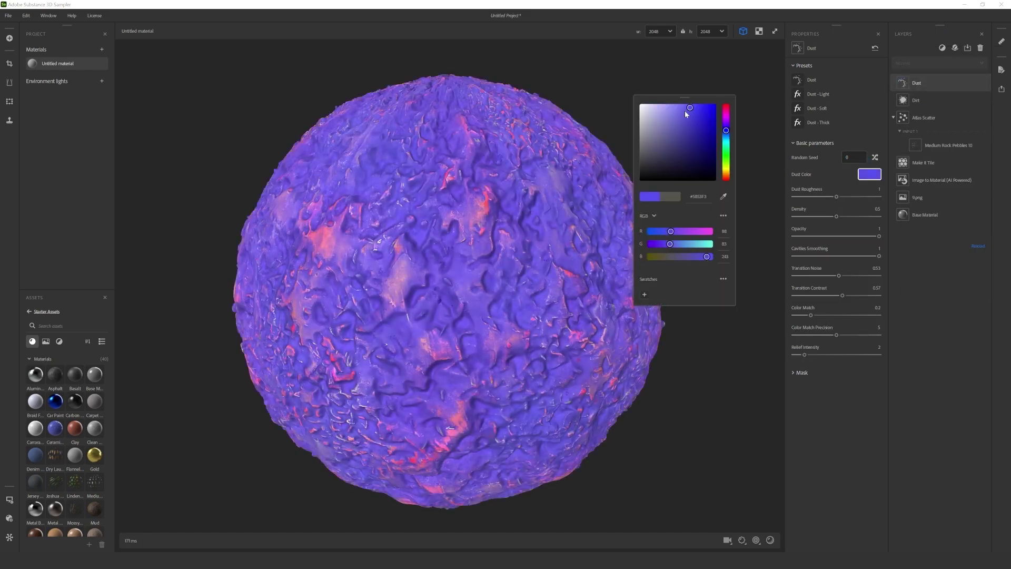
drag(686, 112, 678, 113)
click(871, 176)
drag(836, 196, 831, 198)
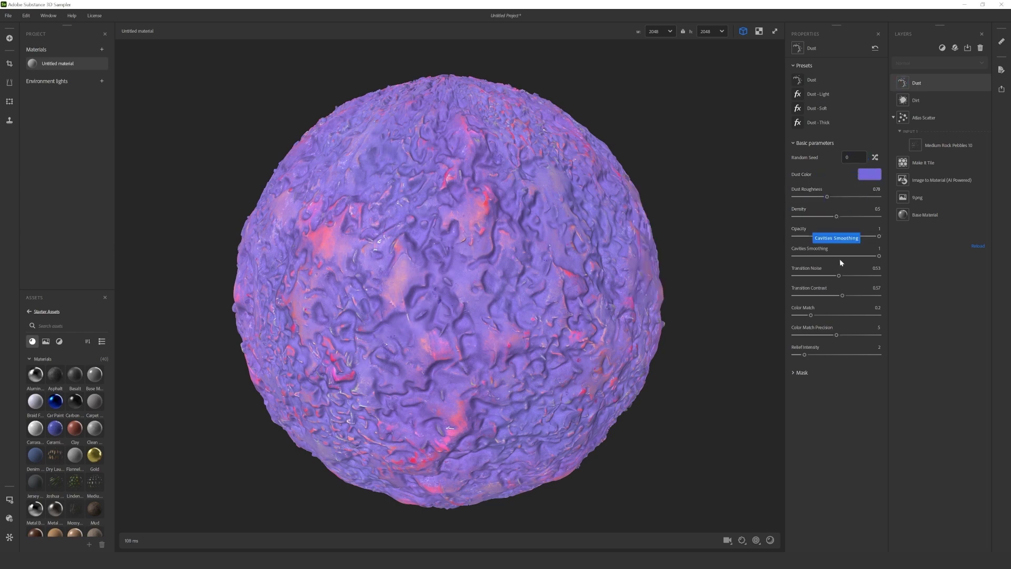
drag(838, 217, 823, 216)
Inspect the dusted sphere up close and from other angles, and open the material's sharing options
scroll(483, 319, up, 5)
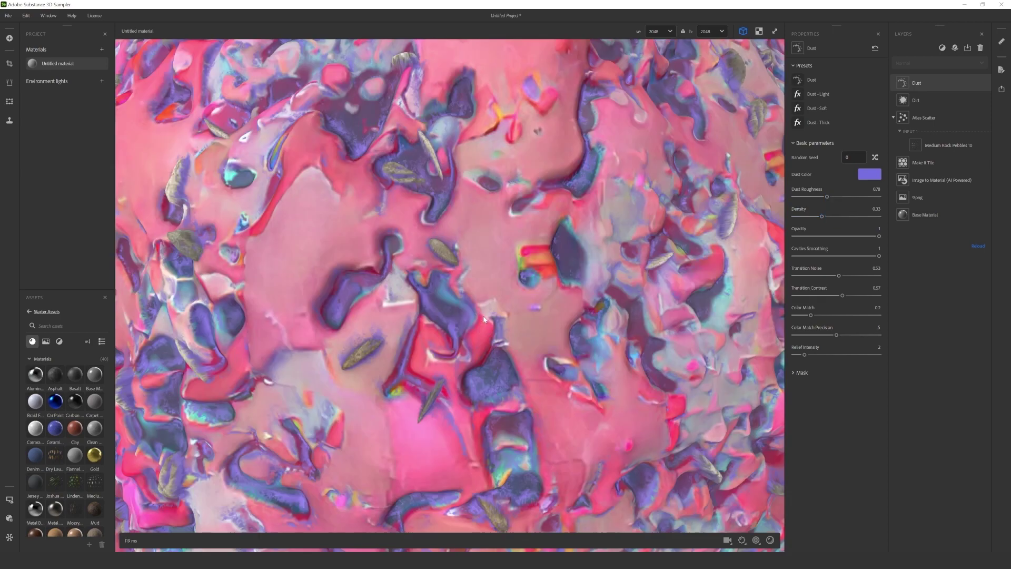
scroll(484, 319, down, 3)
scroll(476, 331, down, 4)
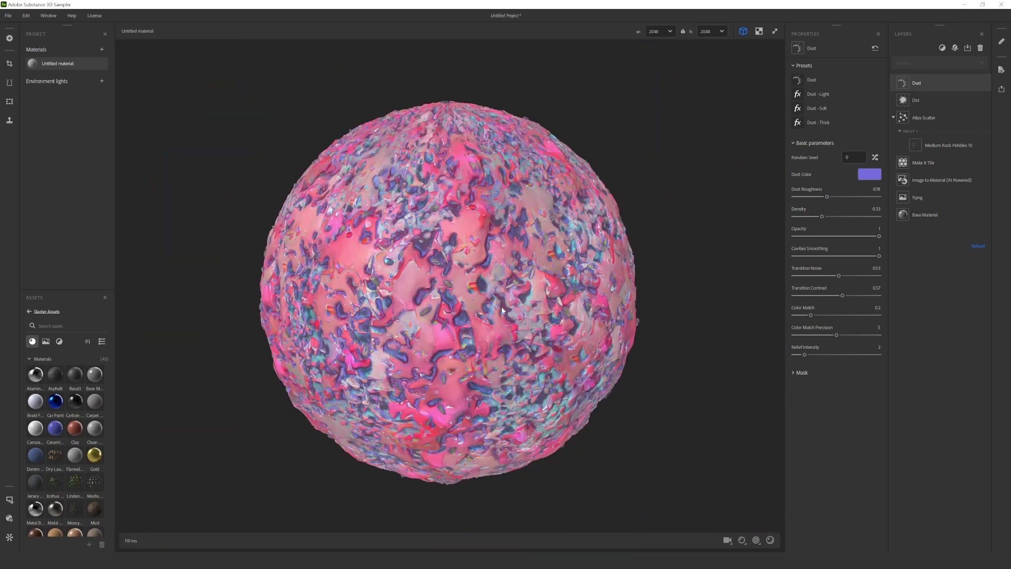
drag(501, 311, 621, 227)
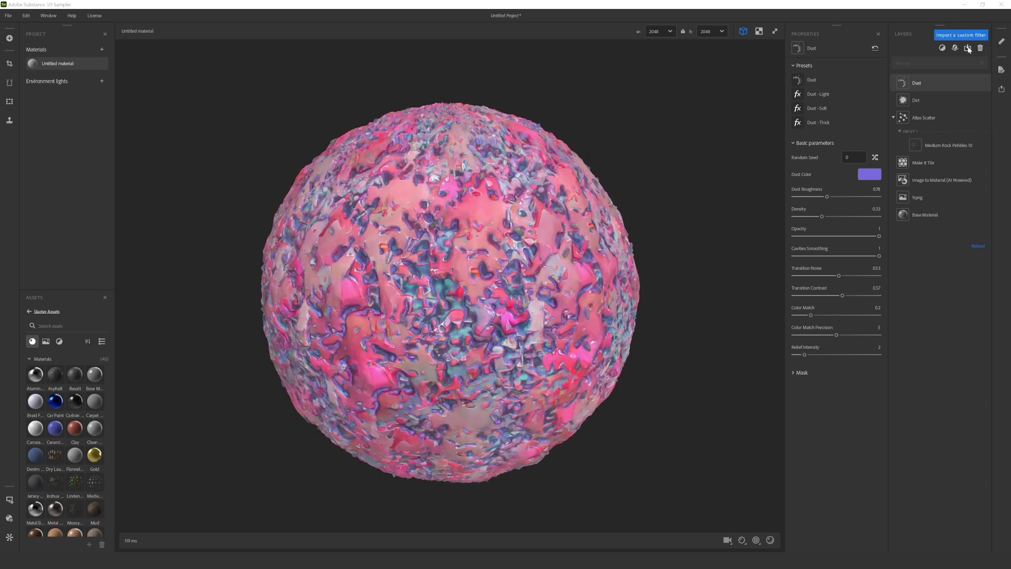
click(1002, 89)
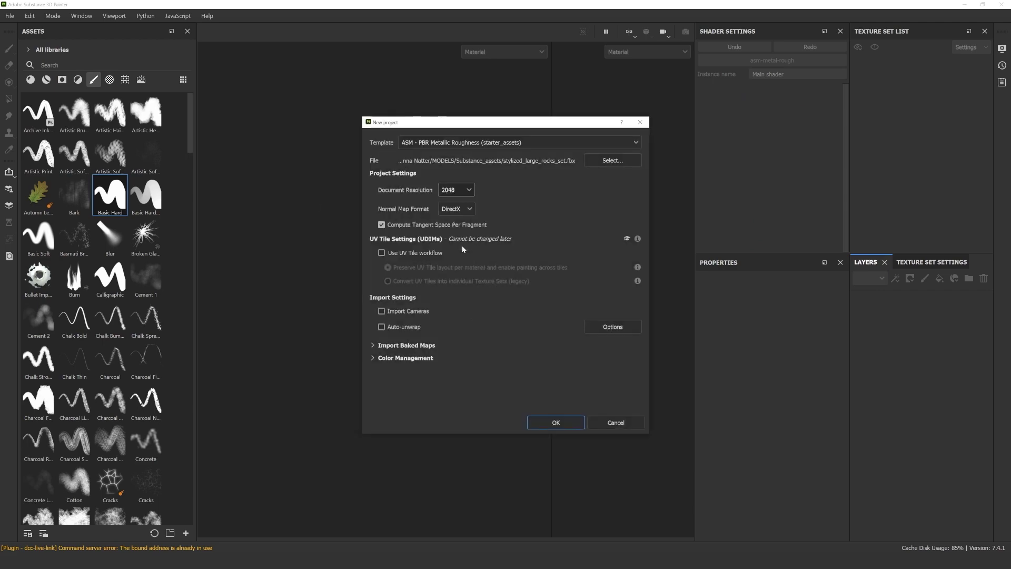
Switch to Substance 3D Painter and create a 2048 project from stylized_large_rocks_set.fbx with the ASM - PBR Metallic Roughness template
click(555, 422)
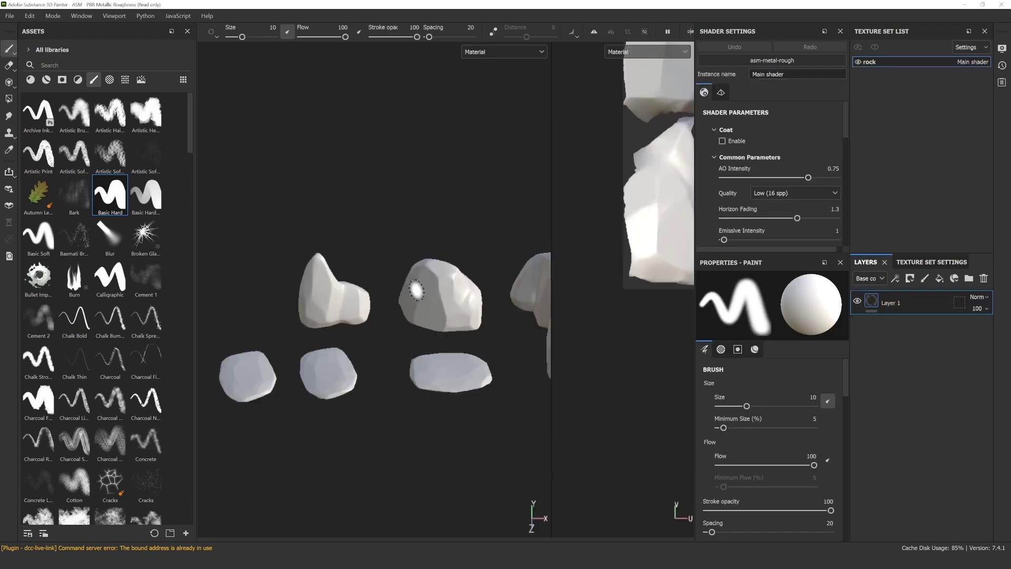
alt+drag(416, 291, 449, 210)
alt+middle_drag(449, 210, 449, 138)
Bake all selected mesh maps for the rock texture set
click(29, 15)
click(53, 51)
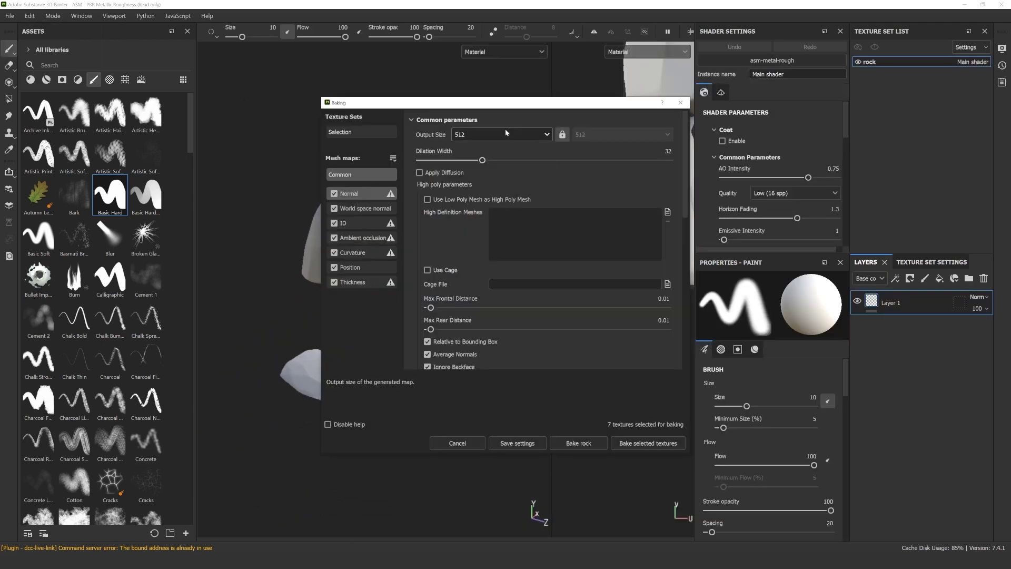
scroll(506, 133, down, 5)
click(648, 443)
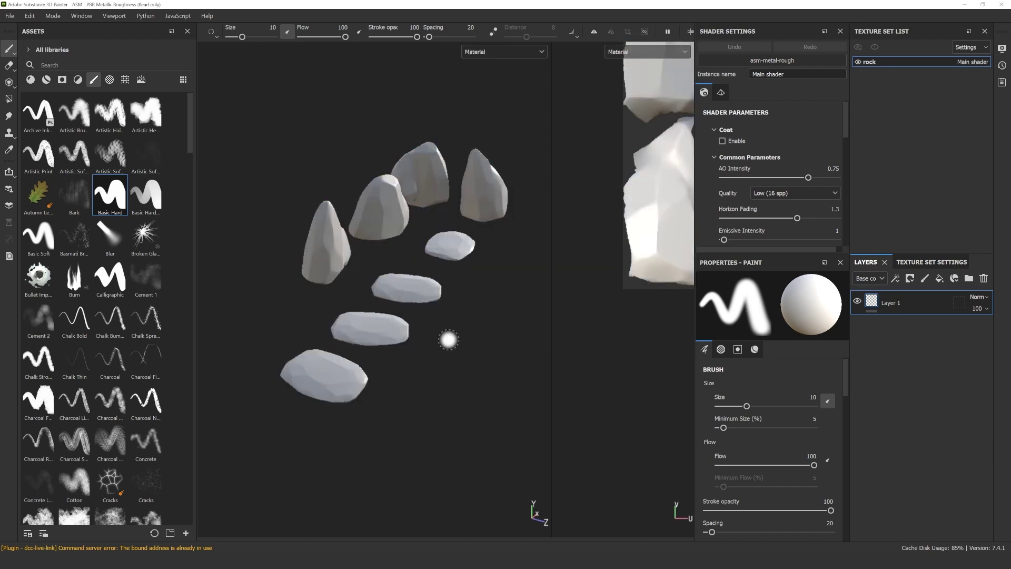
mouse_move(449, 339)
alt+mouse_down()
mouse_move(453, 302)
mouse_move(458, 313)
alt+mouse_up()
alt+middle_drag(458, 313, 433, 325)
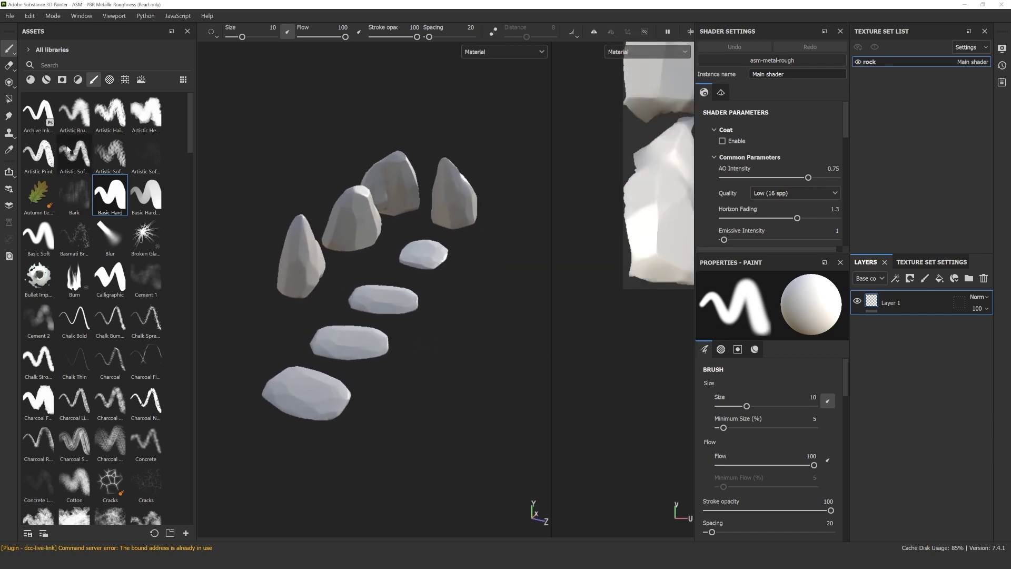
Apply the custom pink-and-blue Untitled_material to the rocks and set its UV scale to 1.9
click(31, 79)
scroll(49, 407, down, 10)
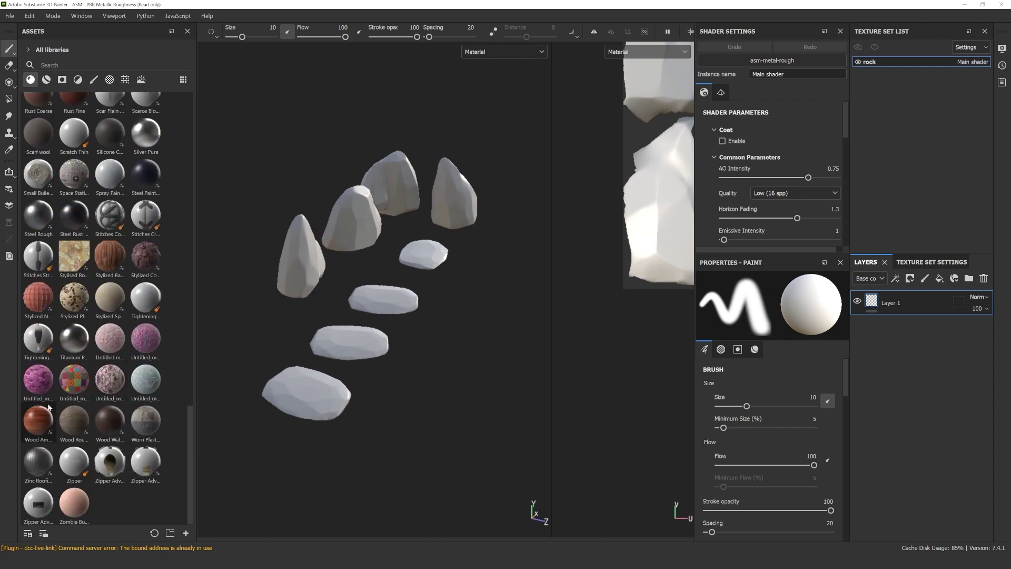
drag(147, 337, 353, 222)
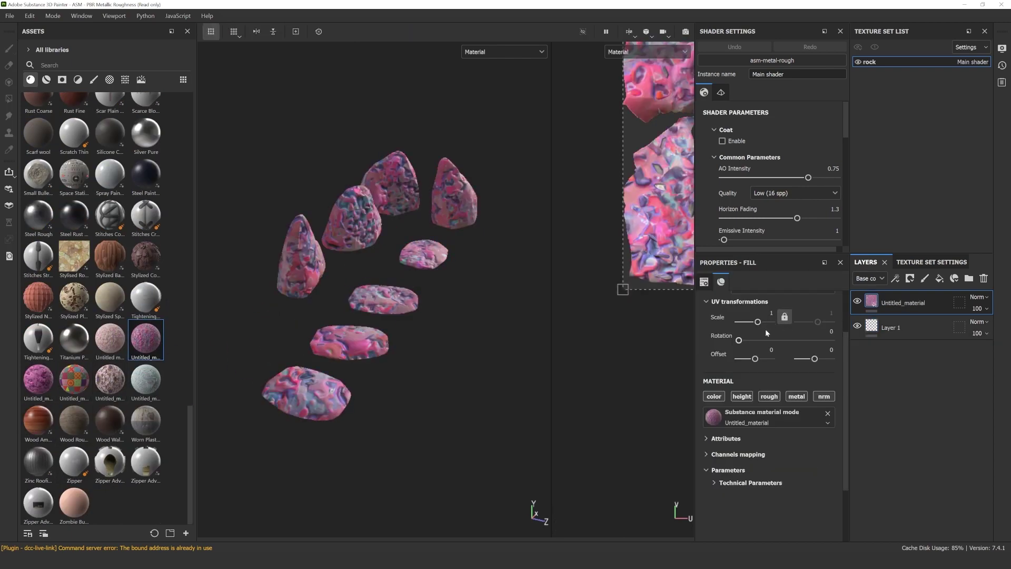
scroll(766, 331, up, 2)
drag(757, 354, 758, 354)
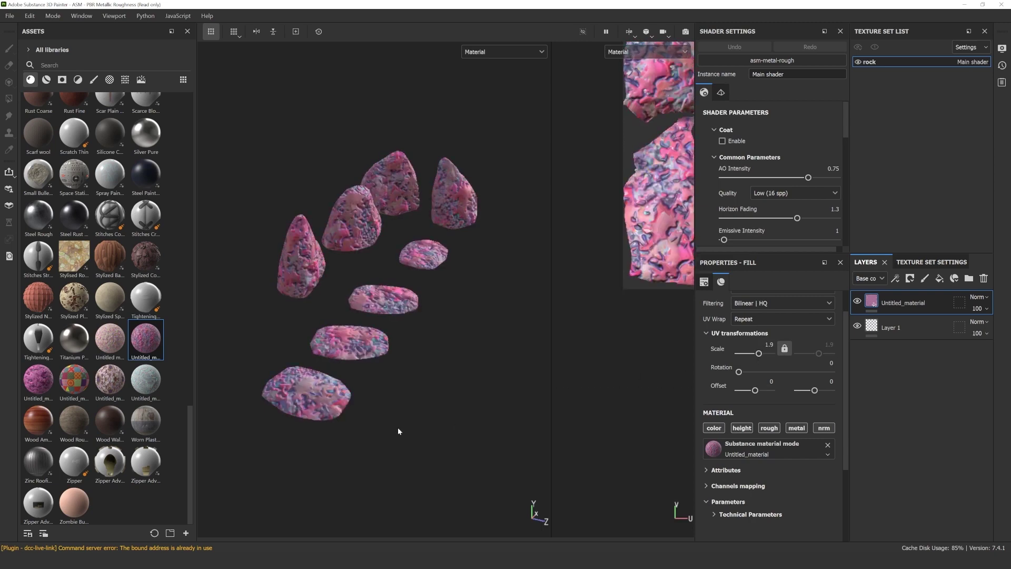
alt+drag(398, 428, 377, 352)
Add the magenta Untitled_material as a fill layer on top and lower its opacity to 36
click(48, 385)
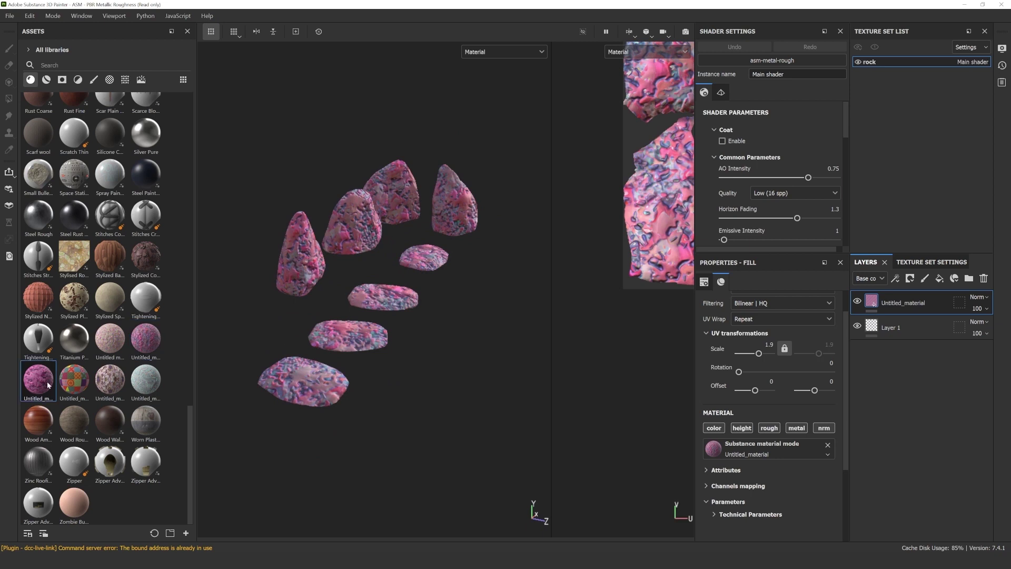
drag(48, 386, 870, 295)
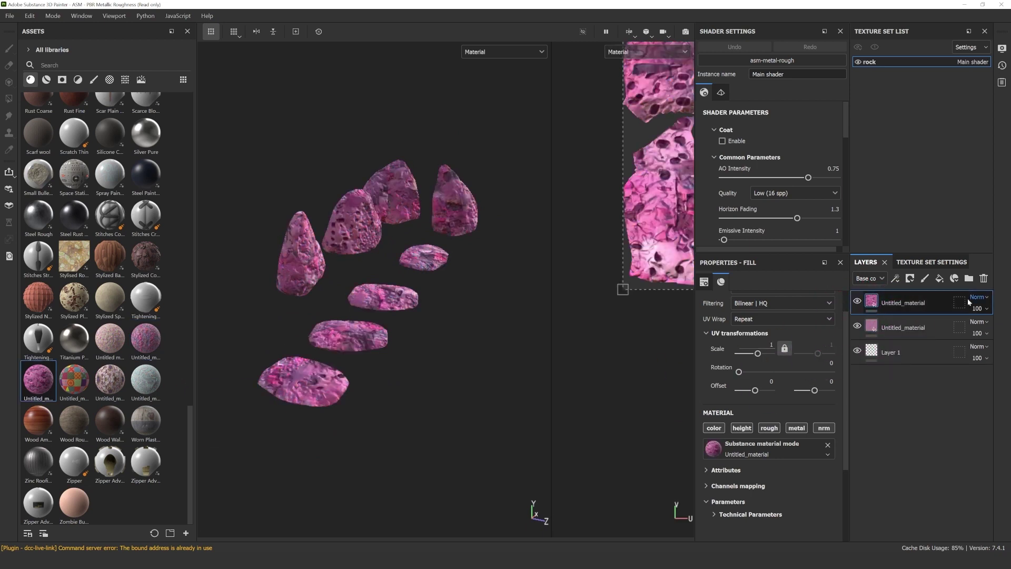
click(988, 309)
drag(1006, 327, 975, 328)
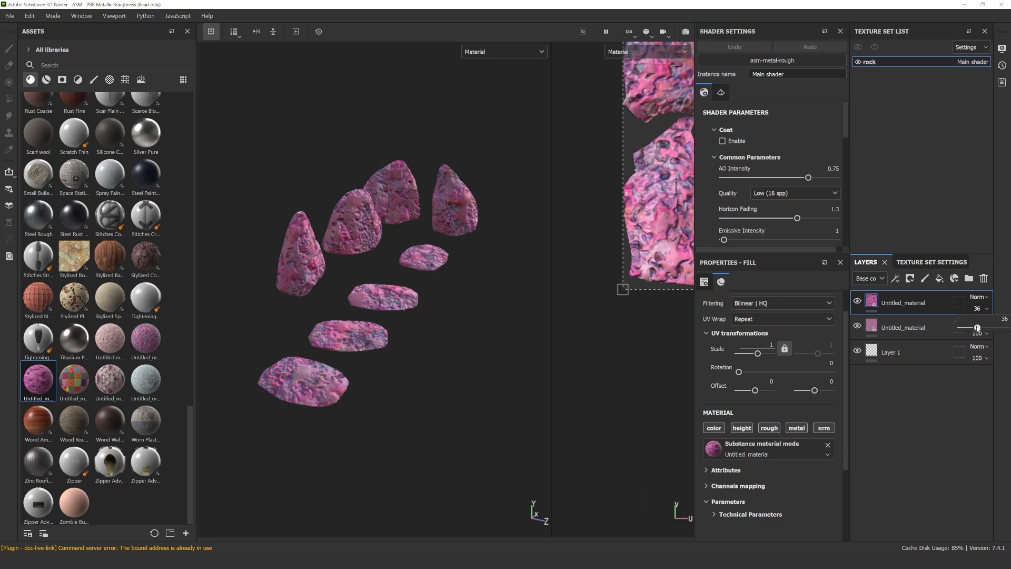
scroll(392, 257, up, 2)
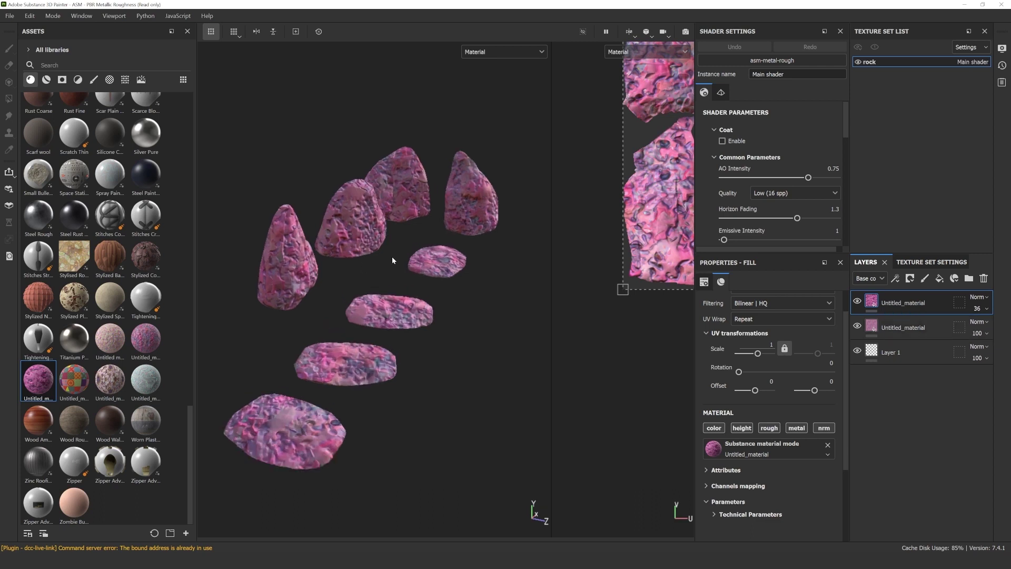
Set the UV scale of the magenta Untitled_material layer to 2.77 and check the rocks
click(914, 329)
mouse_move(421, 237)
alt+mouse_down()
mouse_move(390, 200)
mouse_move(435, 227)
alt+mouse_up()
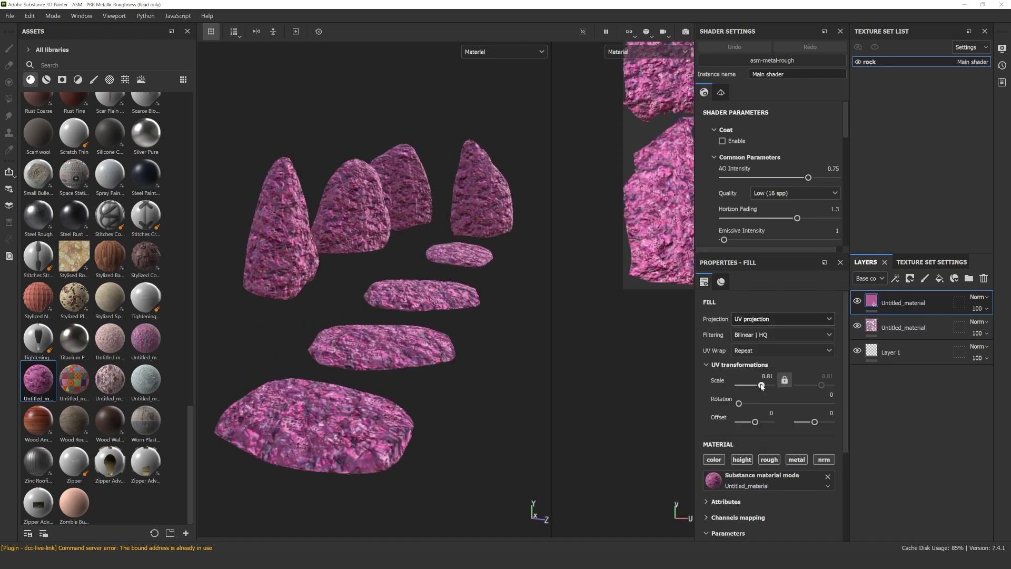
drag(757, 386, 760, 387)
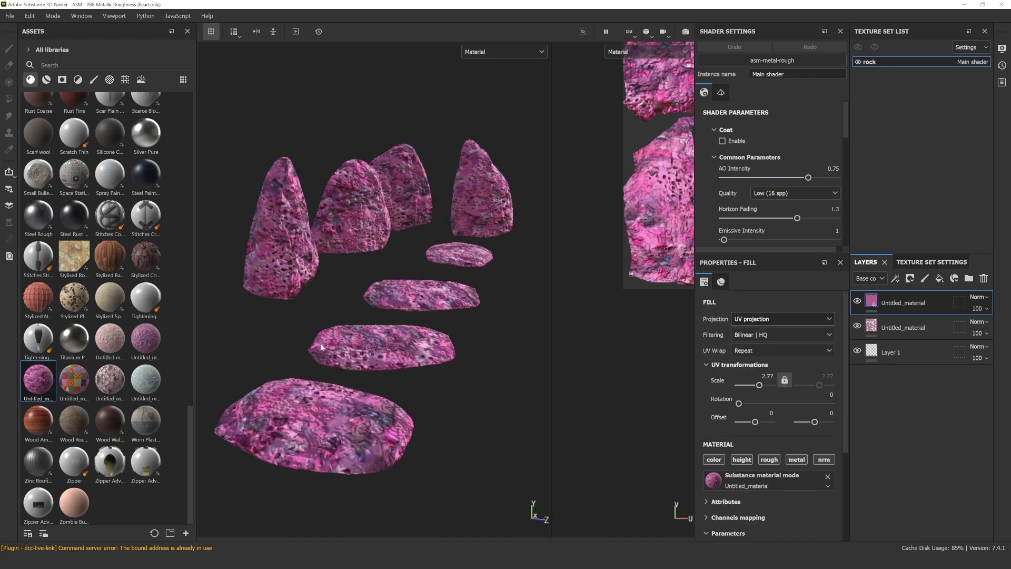
alt+drag(579, 405, 422, 335)
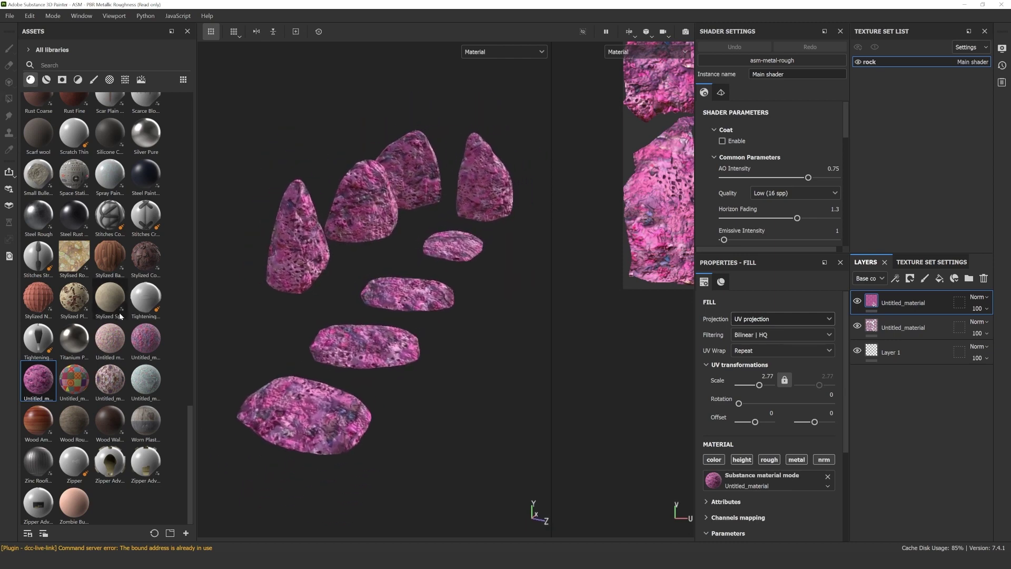
Add the Plastic Glossy Pure material as the top layer and set its base color to muted blue 3D5A8B
scroll(121, 316, up, 6)
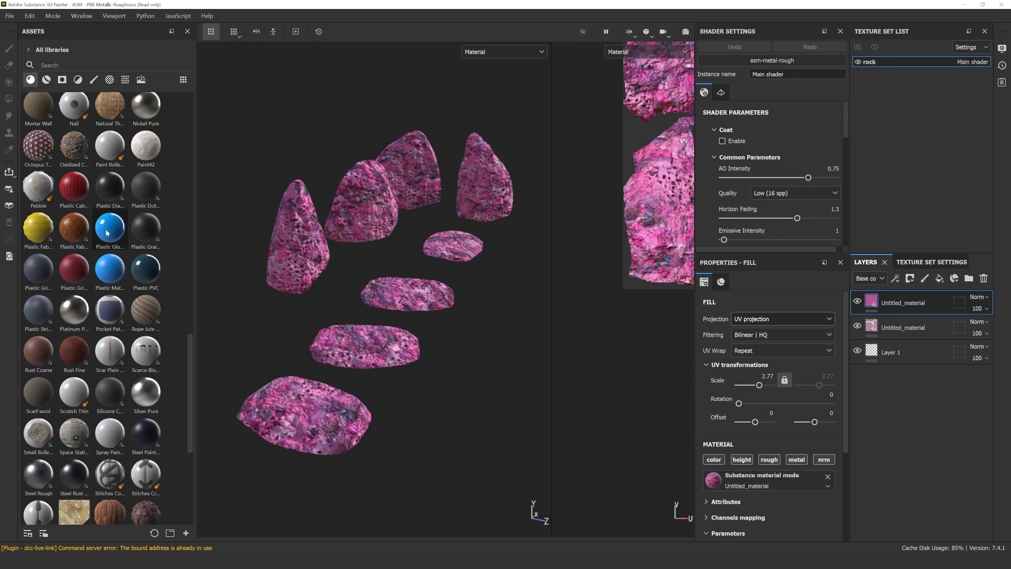
drag(107, 232, 901, 303)
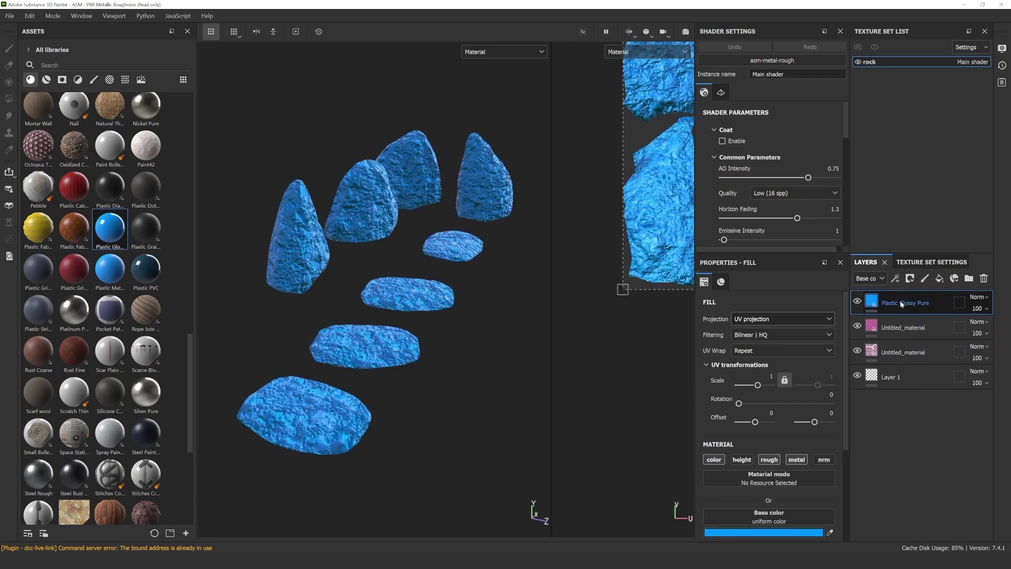
click(785, 533)
click(816, 530)
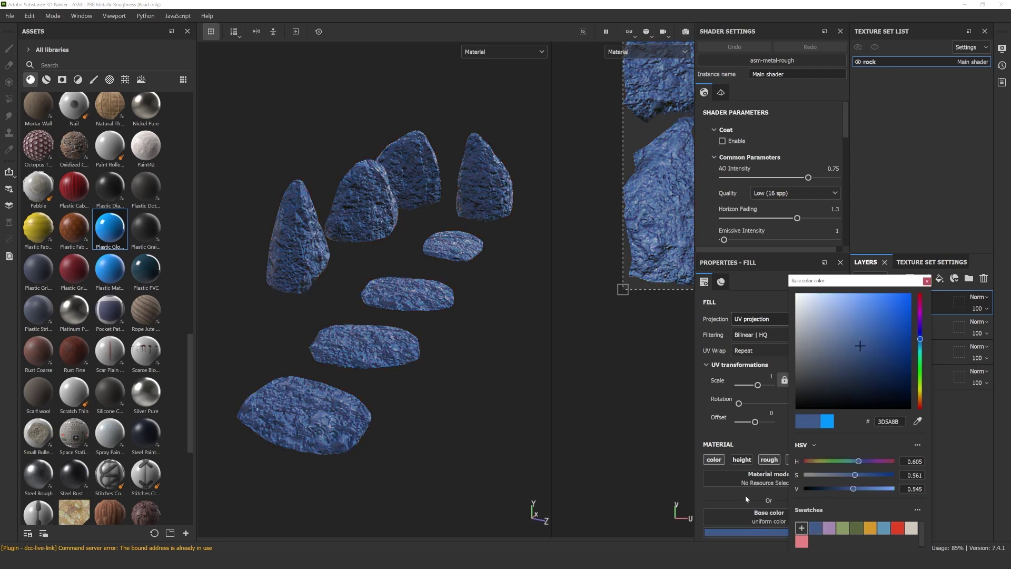
click(926, 283)
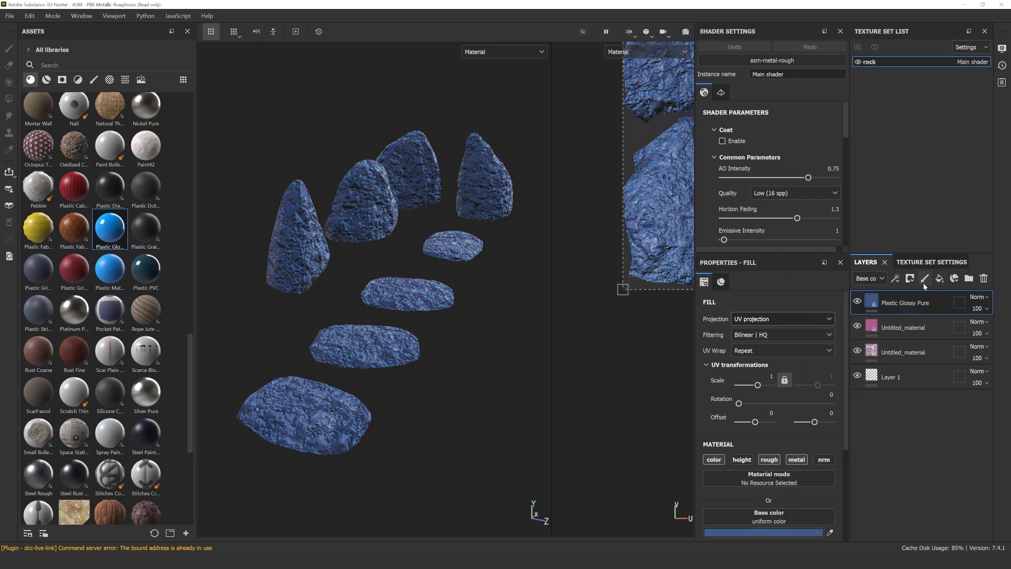
Add a black mask with a Position generator to the Plastic Glossy Pure layer
click(912, 280)
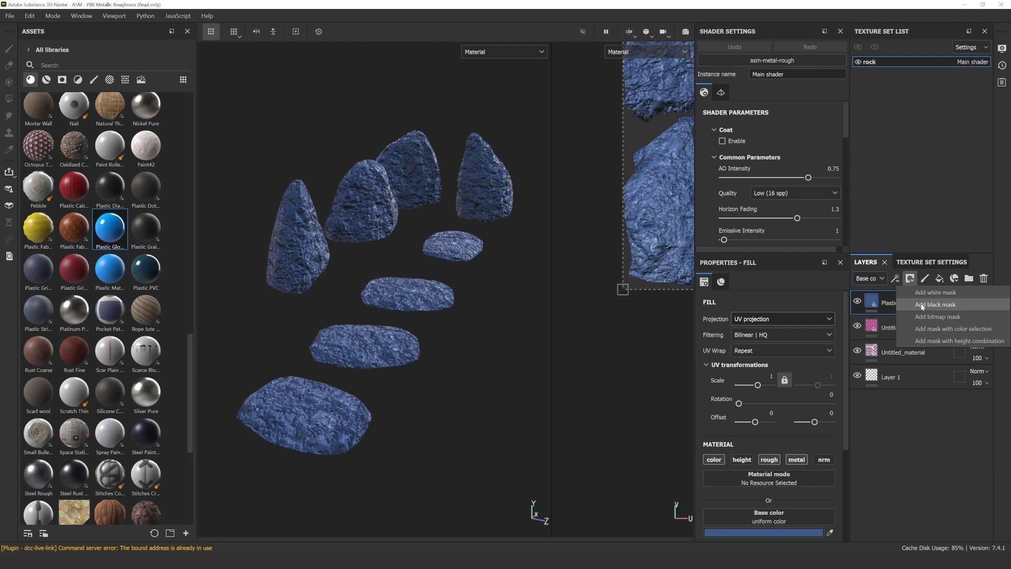
click(927, 304)
click(896, 280)
click(908, 293)
click(769, 302)
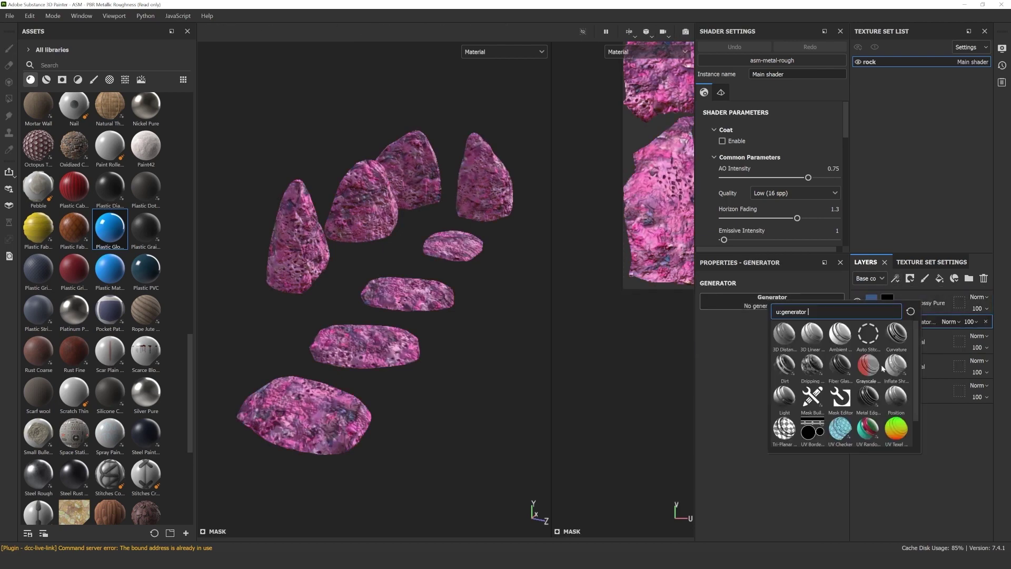
click(772, 416)
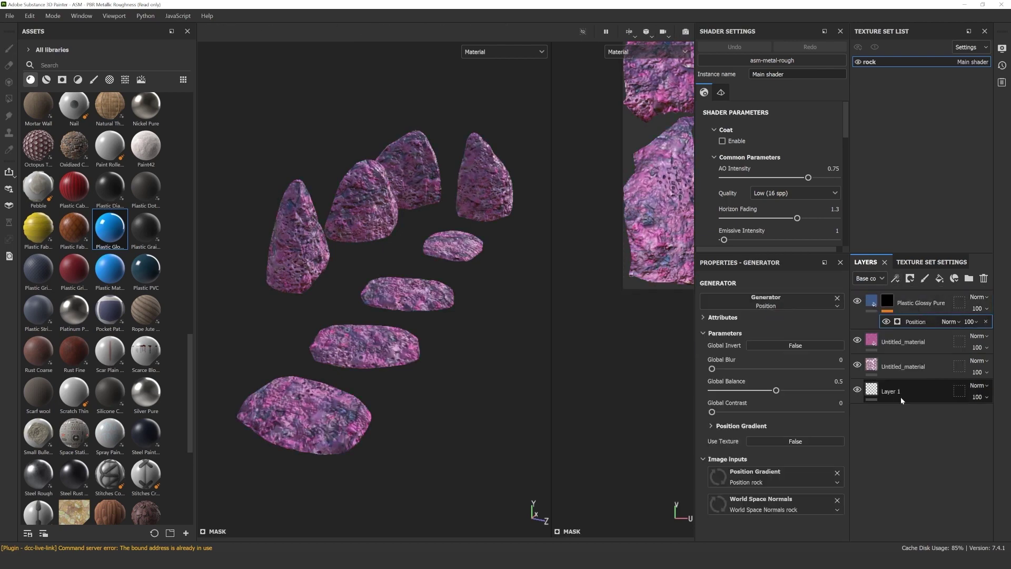
Strengthen the Position generator's mask so the blue concentrates on the upper parts of the rocks
click(704, 318)
scroll(704, 320, down, 1)
drag(712, 429, 816, 430)
mouse_move(518, 337)
alt+mouse_down()
mouse_move(508, 305)
mouse_move(500, 329)
alt+mouse_up()
Change the Plastic Glossy Pure layer's base color to purple 633D8B
click(872, 302)
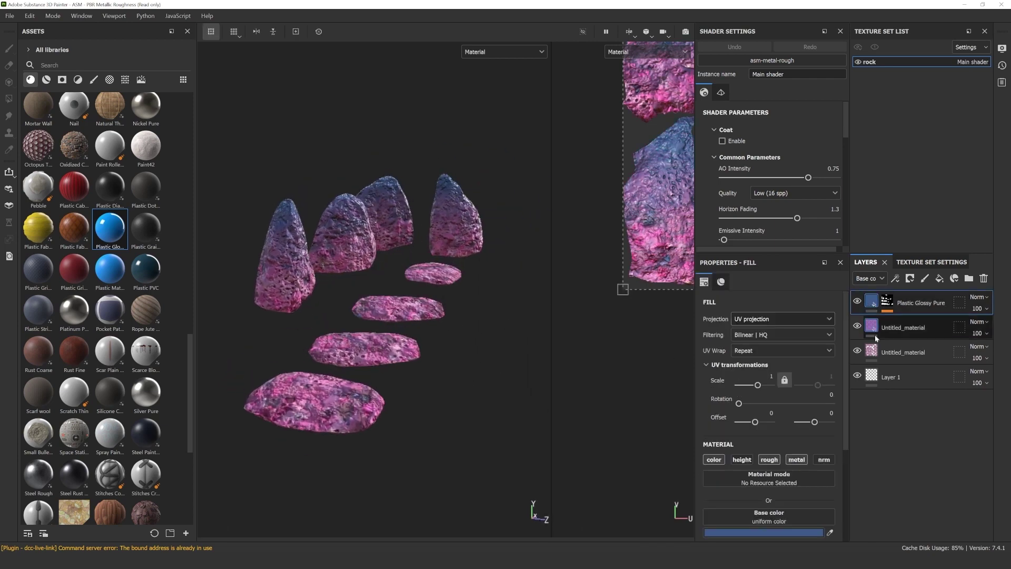
click(789, 531)
drag(928, 341, 926, 321)
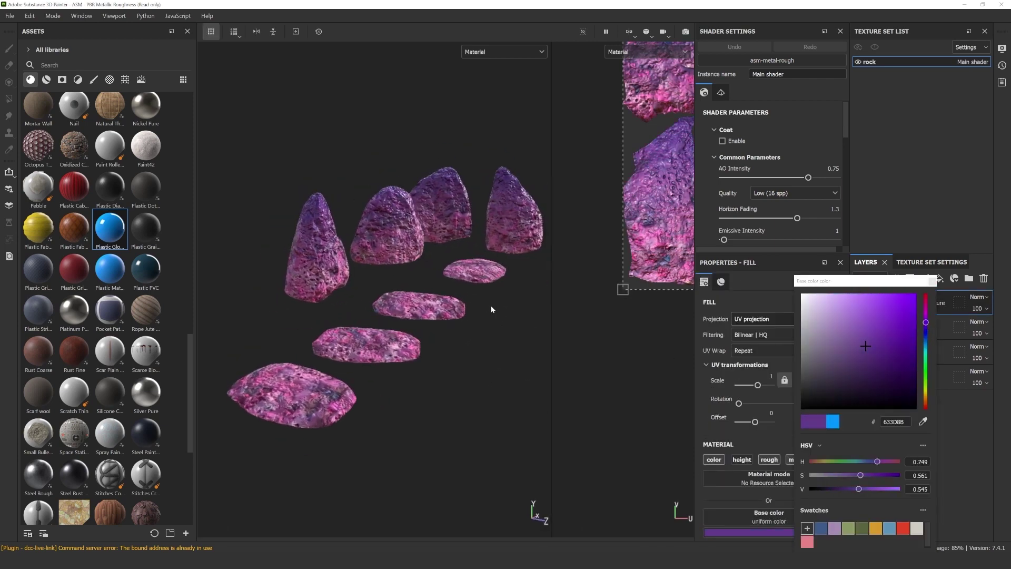
click(931, 280)
Add a new fill layer at the top of the stack and set its base color to dark gray 3D3737
click(939, 279)
click(777, 531)
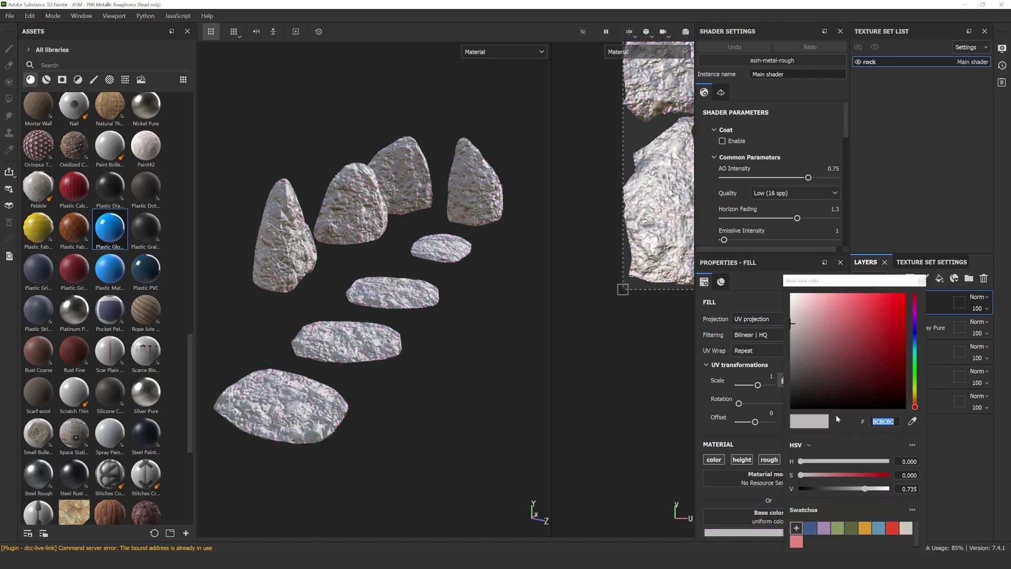
click(940, 279)
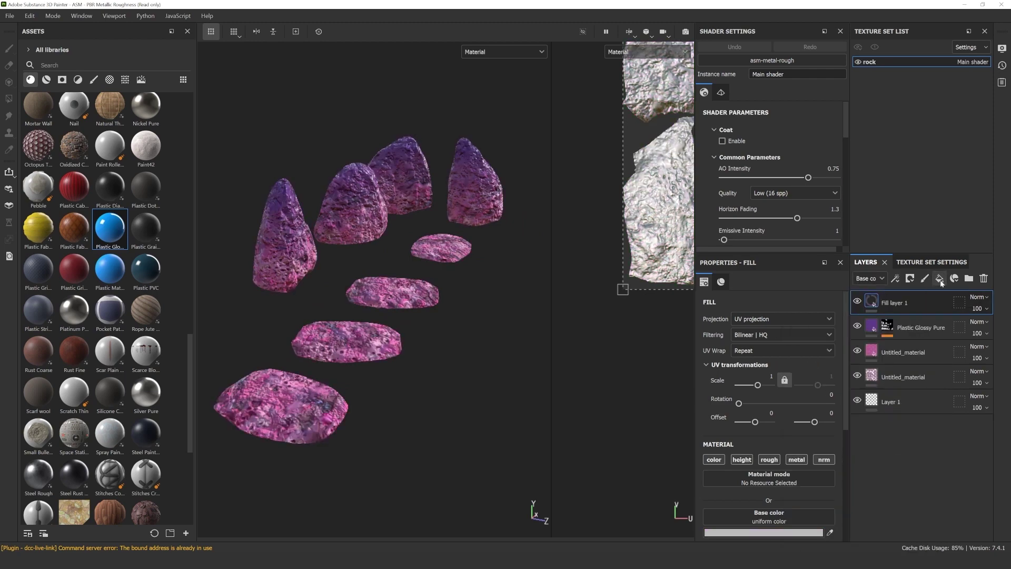
click(764, 533)
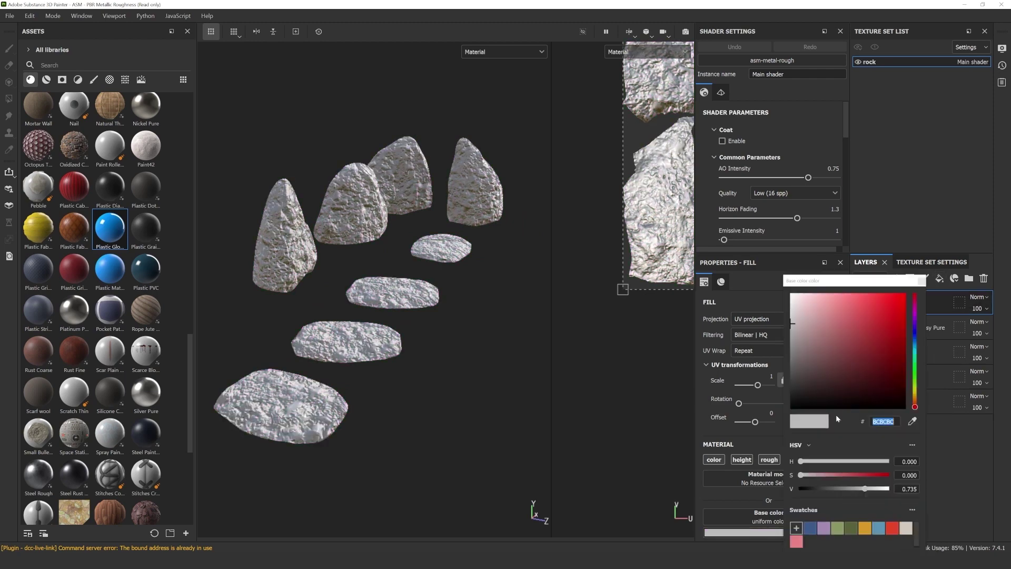
mouse_move(795, 400)
mouse_down()
mouse_move(799, 369)
mouse_move(801, 380)
mouse_up()
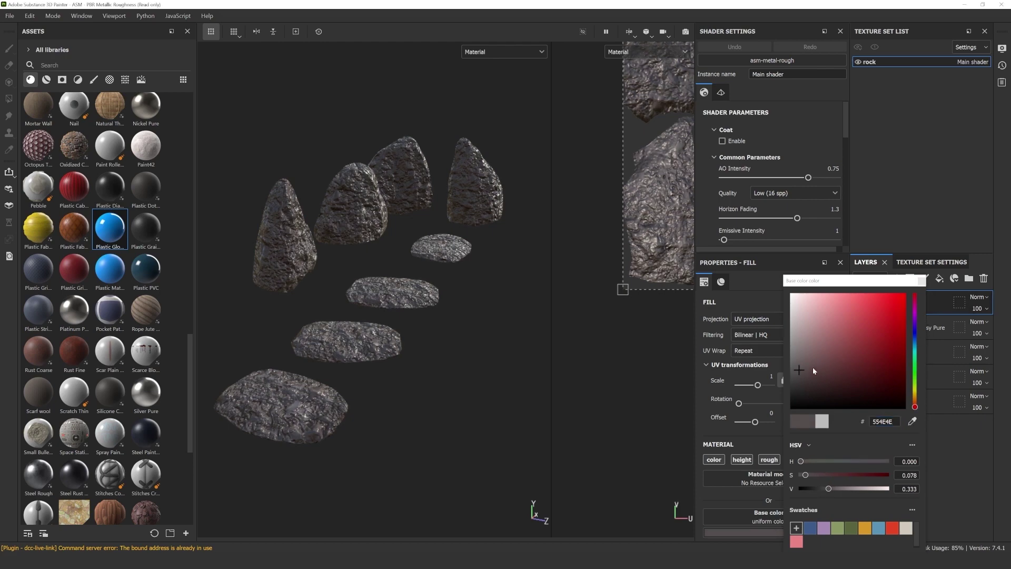
Add a black mask with a Dirt generator to the dark gray fill layer
click(921, 281)
click(910, 279)
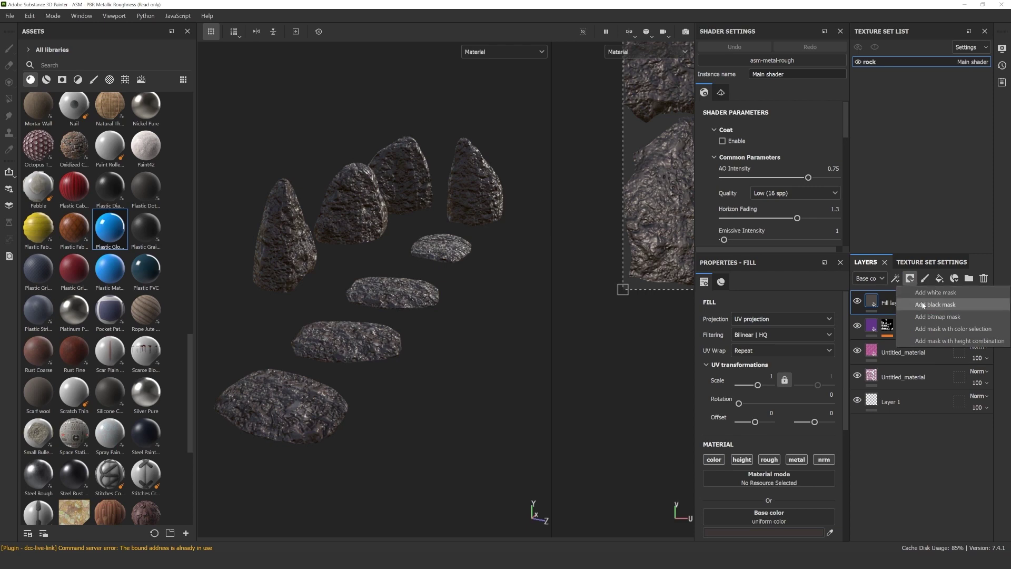
click(902, 304)
click(895, 278)
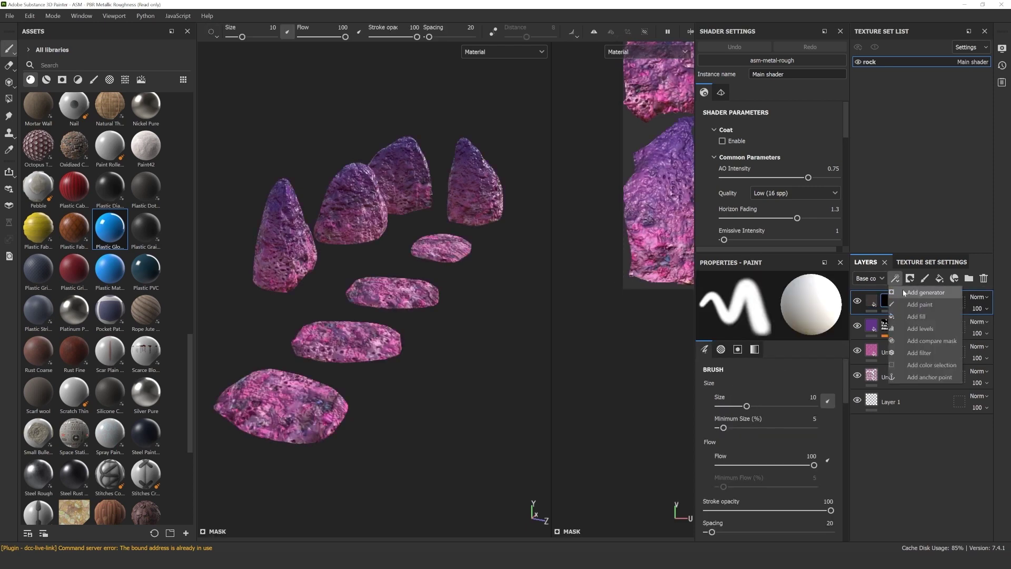
click(903, 294)
click(898, 323)
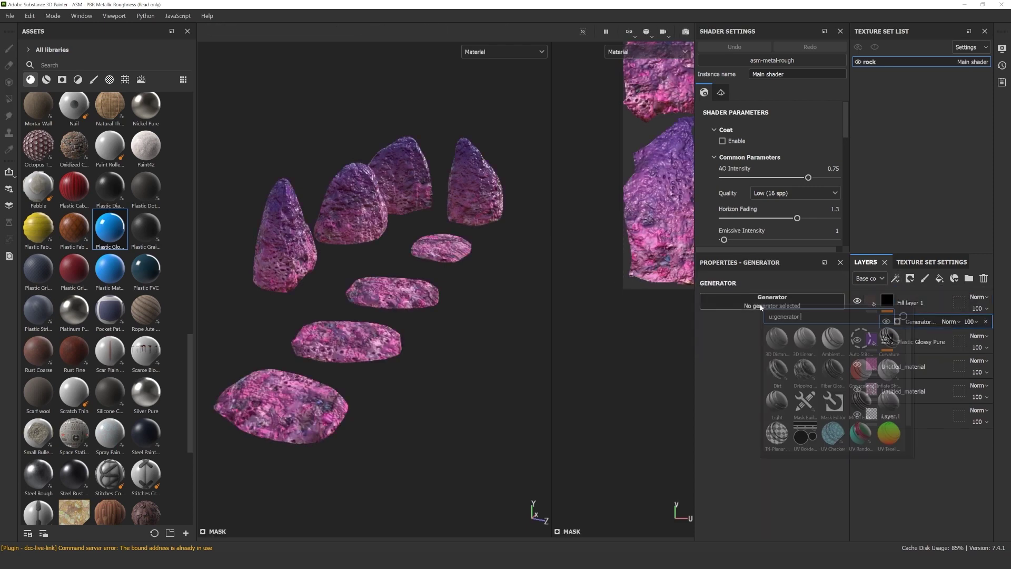
click(777, 368)
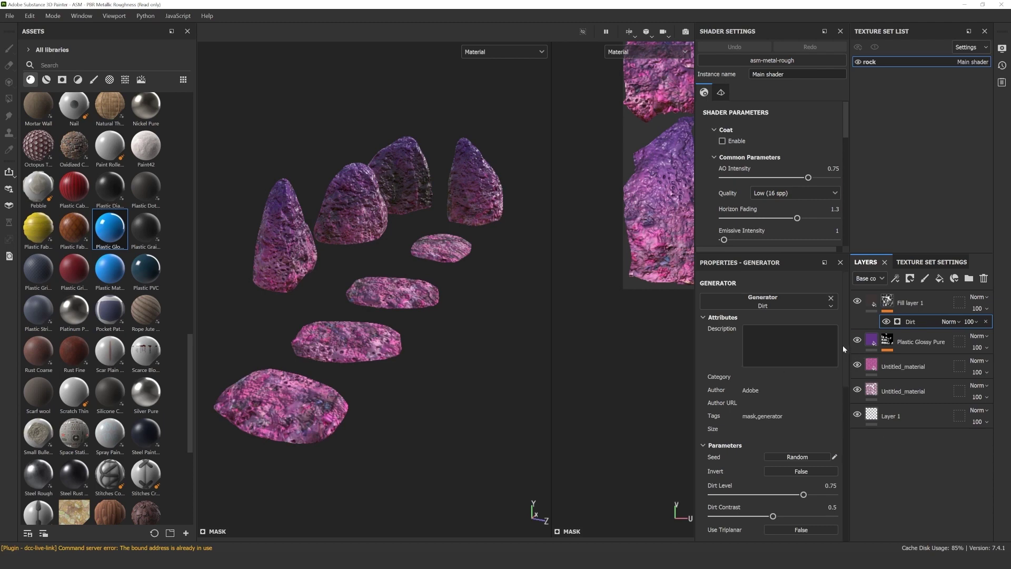
Lower the Dirt generator's Dirt Level to 0.43 and set the dark gray fill layer's blending mode to Multiply
scroll(773, 440, down, 1)
drag(803, 463, 754, 463)
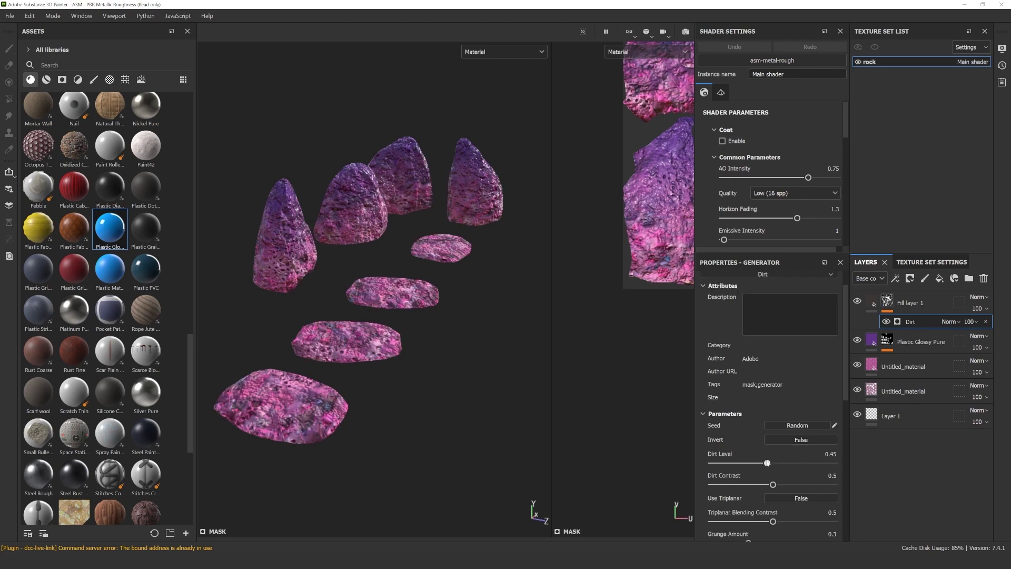
alt+drag(414, 279, 514, 229)
click(978, 297)
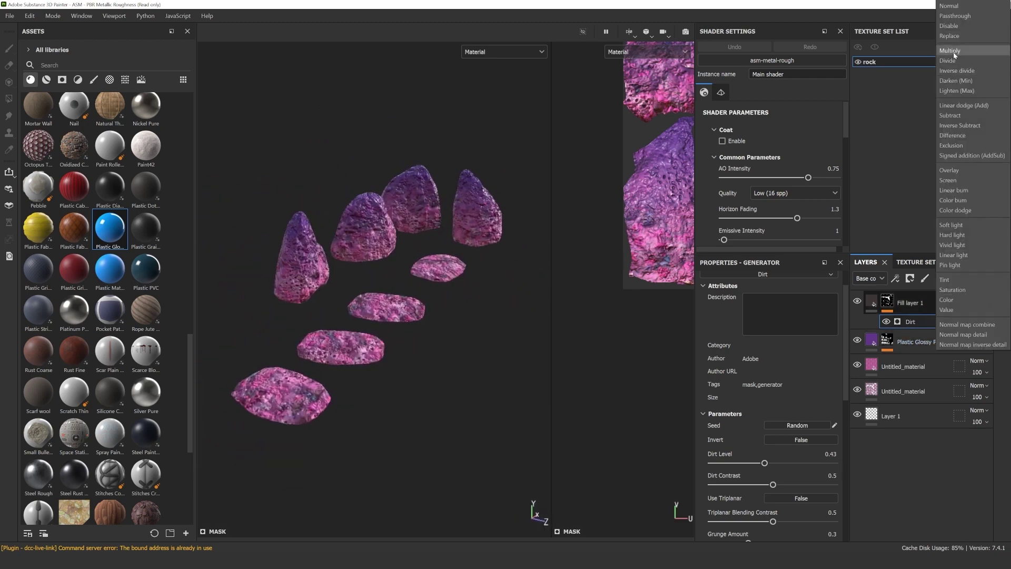
click(964, 52)
Raise the Dirt Level of the fill layer's Dirt generator to 0.59
click(888, 300)
click(911, 322)
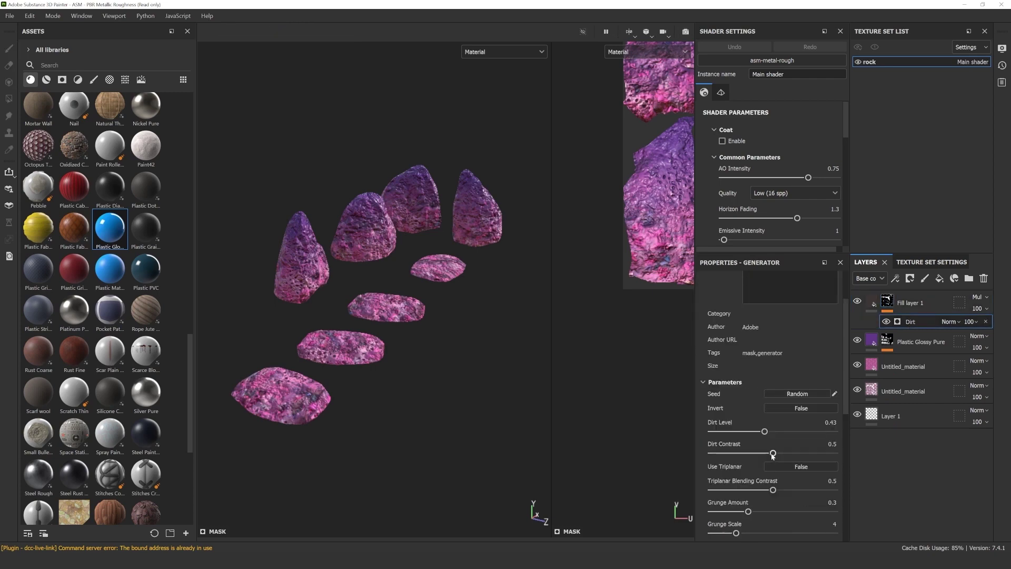
drag(773, 432, 798, 433)
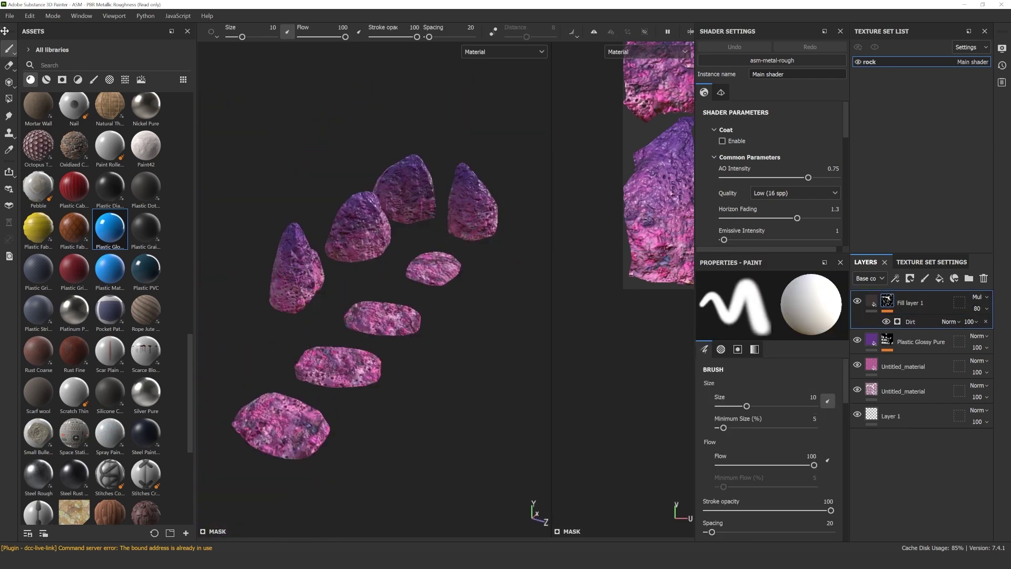
Open the options for sending the textured rocks to another application
click(8, 18)
mouse_move(62, 228)
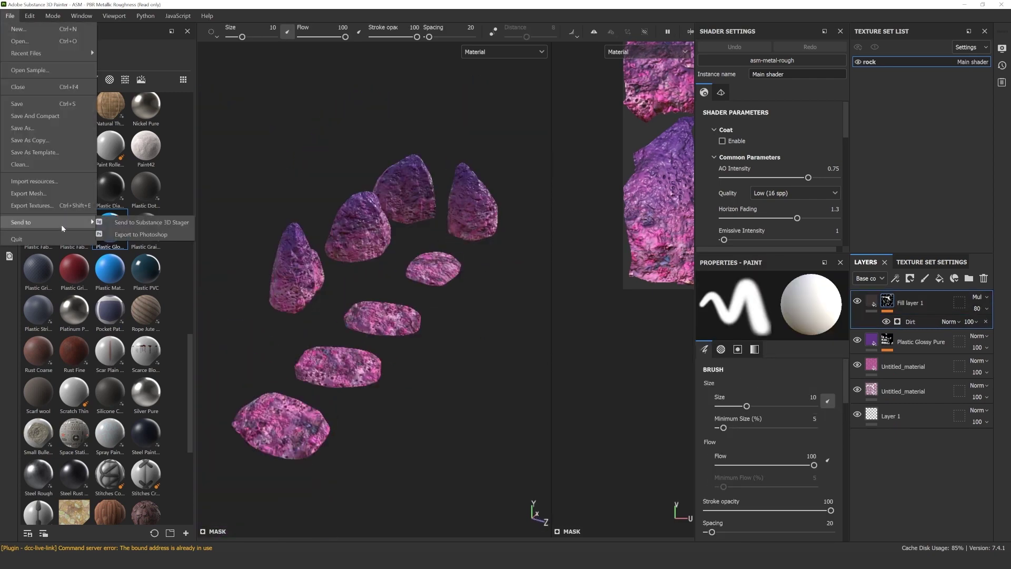